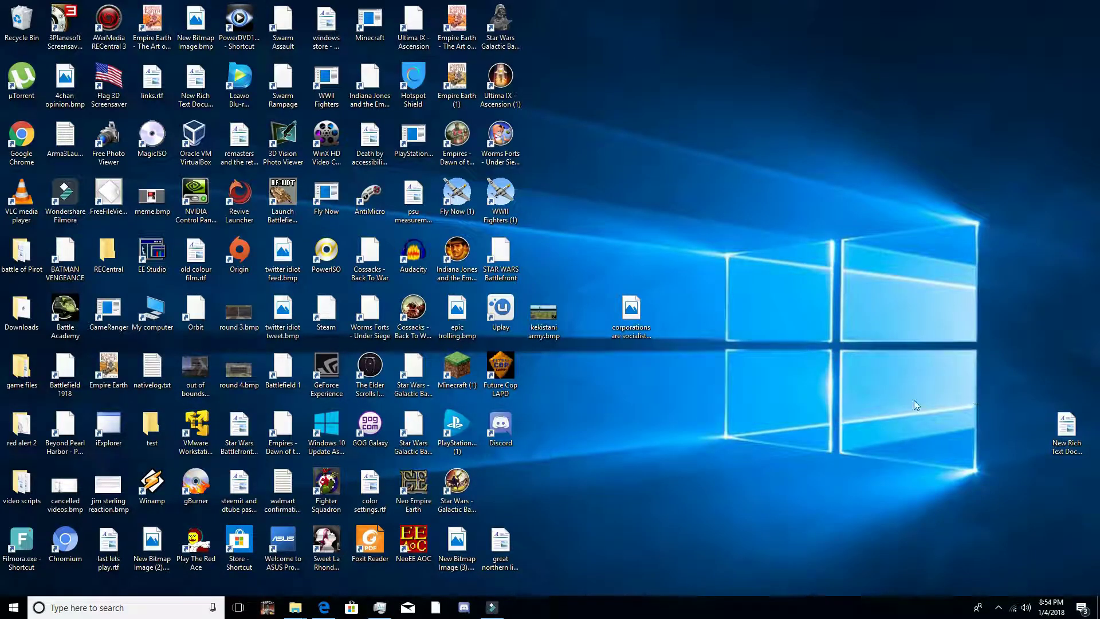
Launch AVerMedia RECentral 3 by searching for "aver" and maximize its window
{"action": "left_click", "coordinate": [120, 608]}
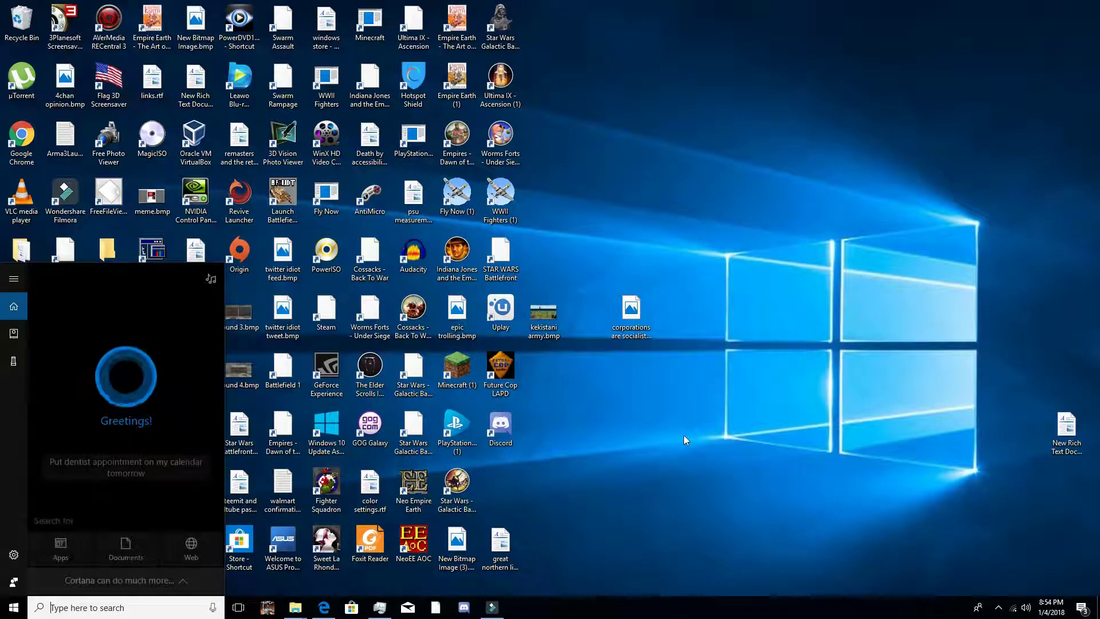
{"action": "type", "text": "aver"}
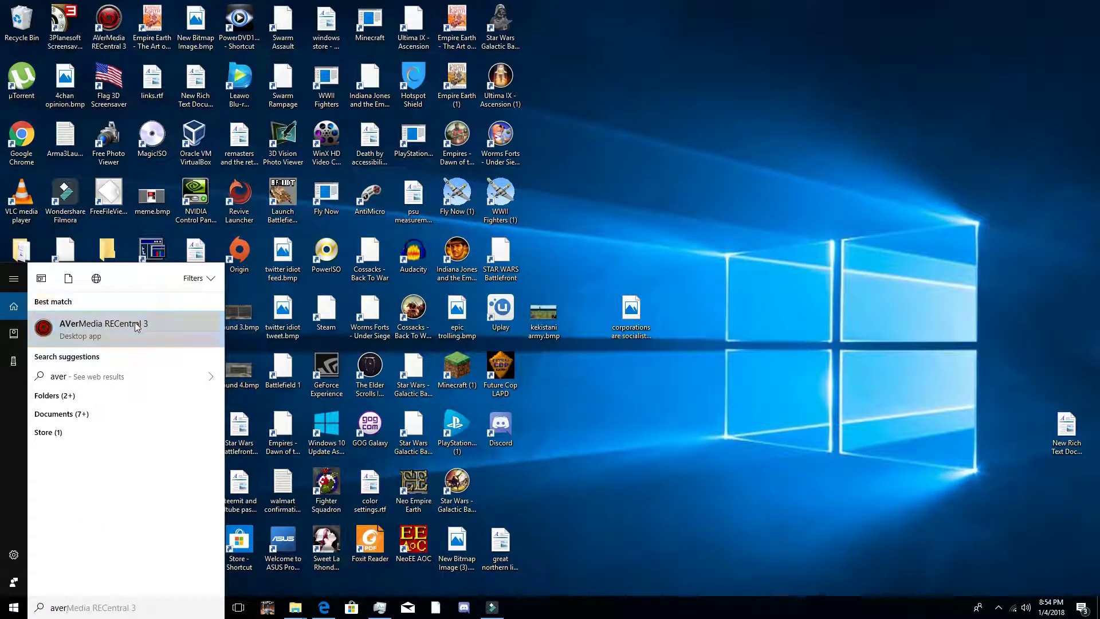
{"action": "left_click", "coordinate": [135, 322]}
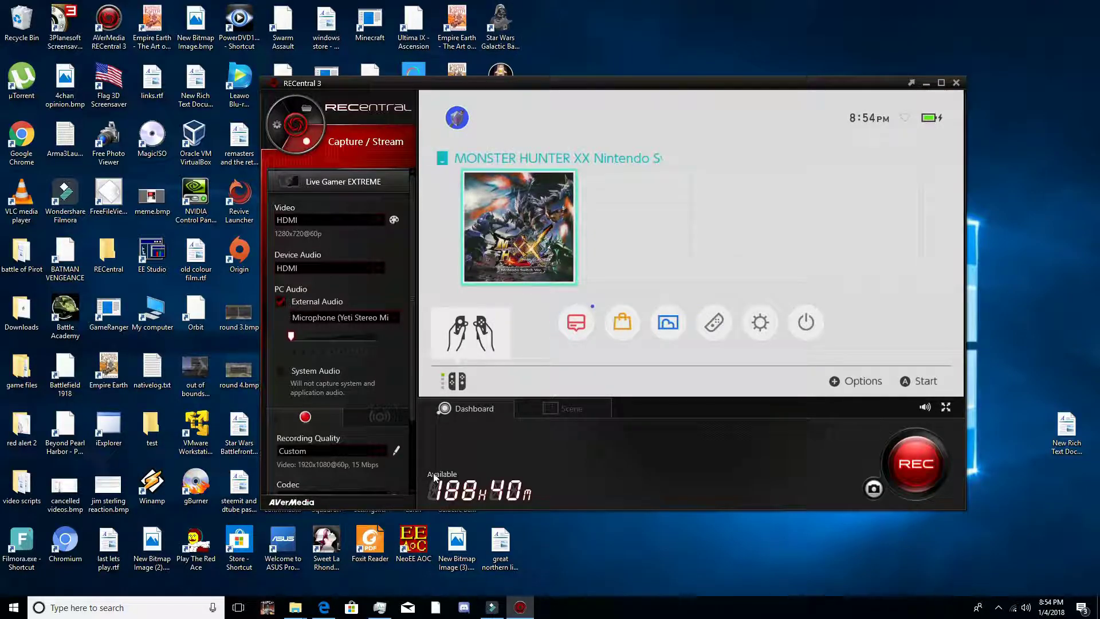
{"action": "left_click", "coordinate": [940, 84]}
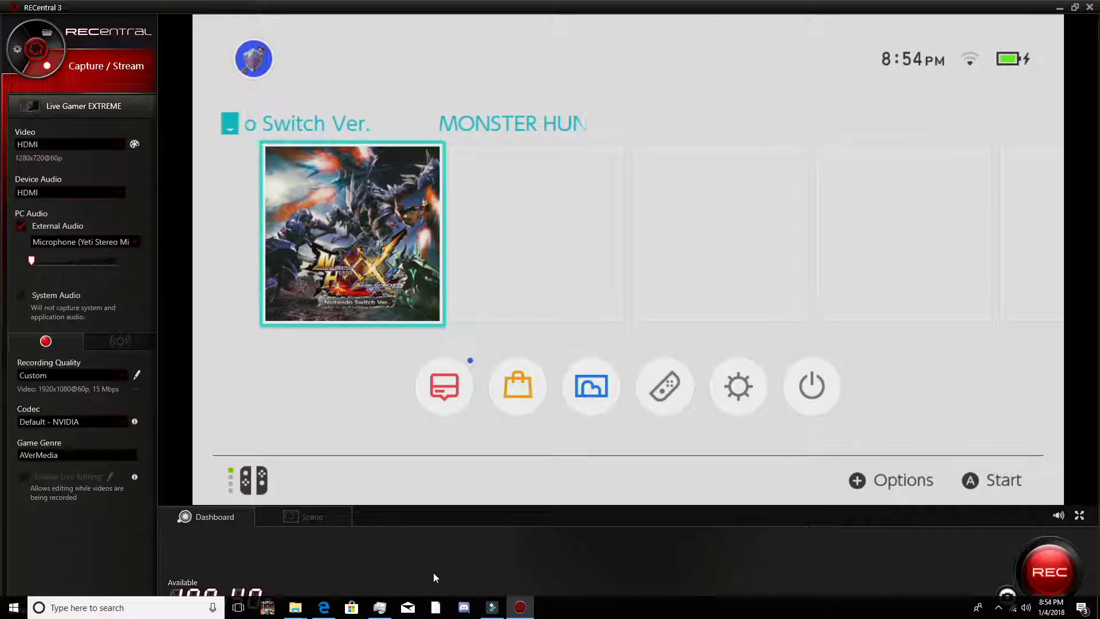
Open the GeForce Experience overlay over the capture preview, examine the Record and microphone options, and close the overlay
{"action": "key", "text": "alt+z"}
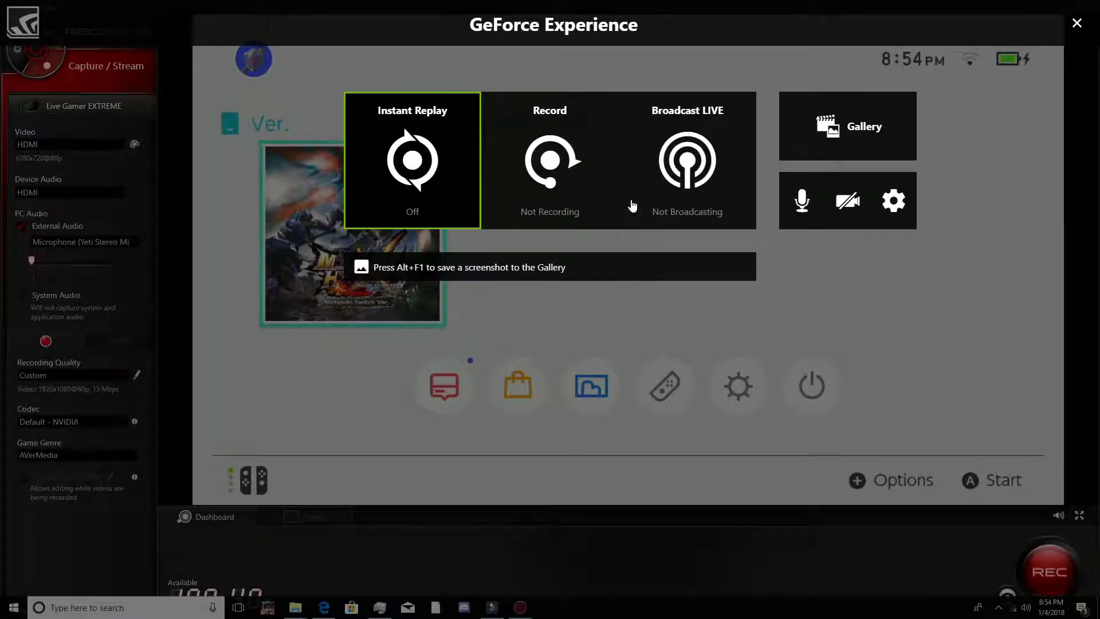
{"action": "left_click", "coordinate": [558, 189]}
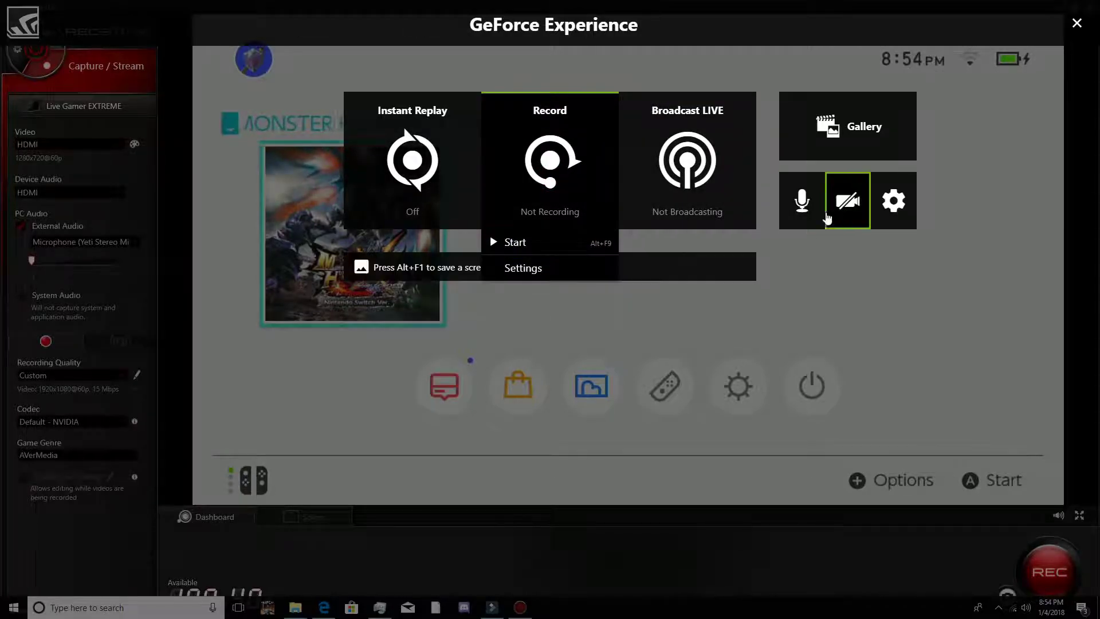
{"action": "left_click", "coordinate": [798, 201]}
{"action": "key", "text": "Down"}
{"action": "key", "text": "Down"}
{"action": "key", "text": "Down"}
{"action": "key", "text": "Down"}
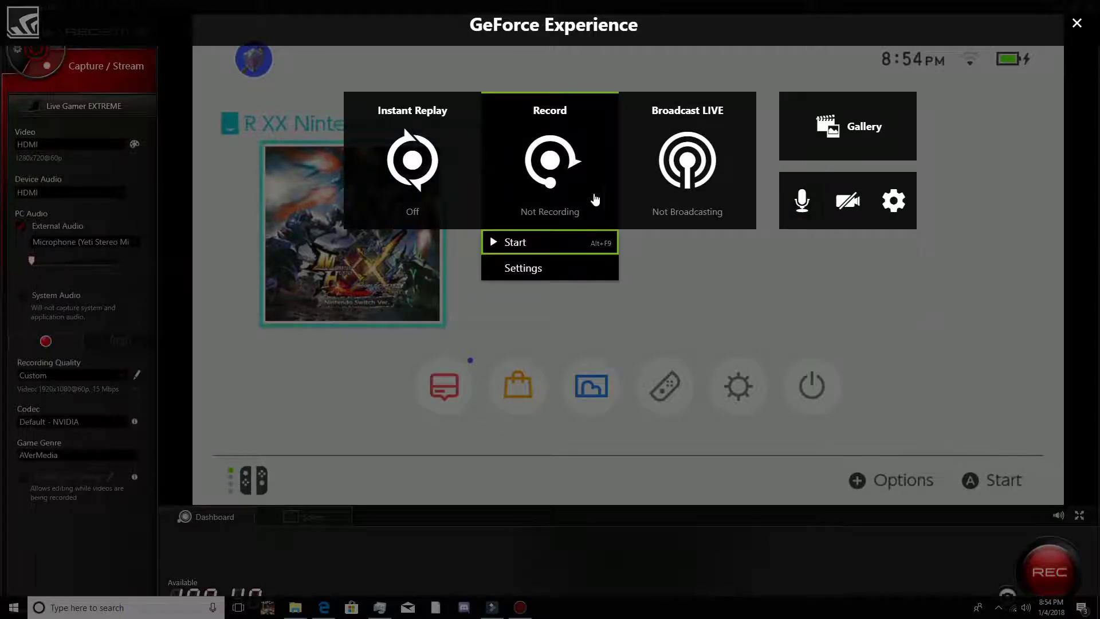
{"action": "mouse_move", "coordinate": [801, 208]}
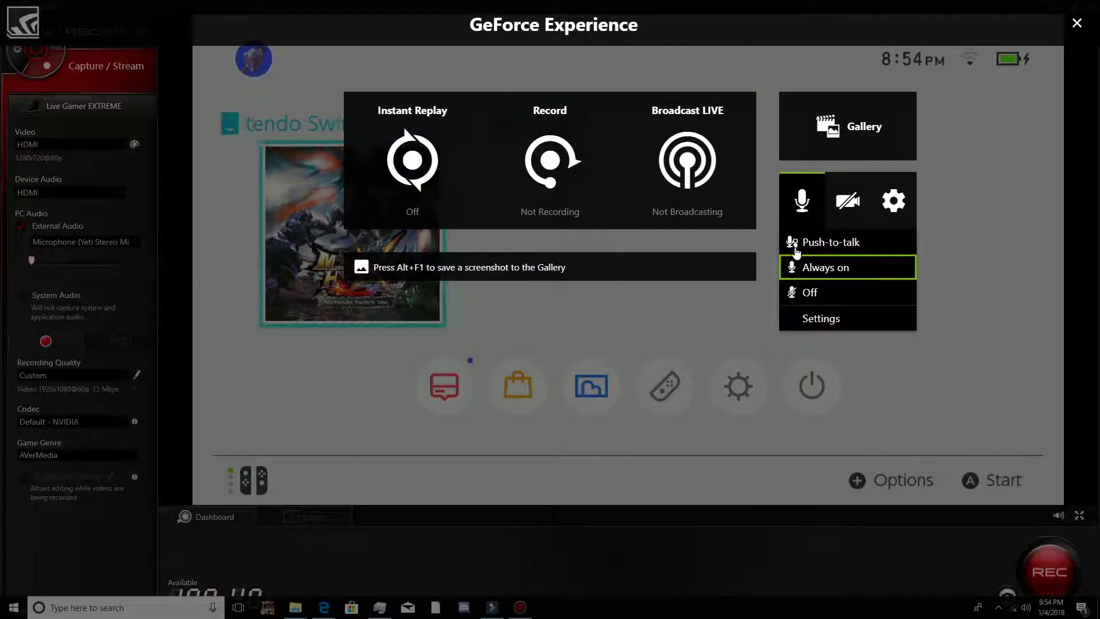
{"action": "left_click", "coordinate": [1075, 24]}
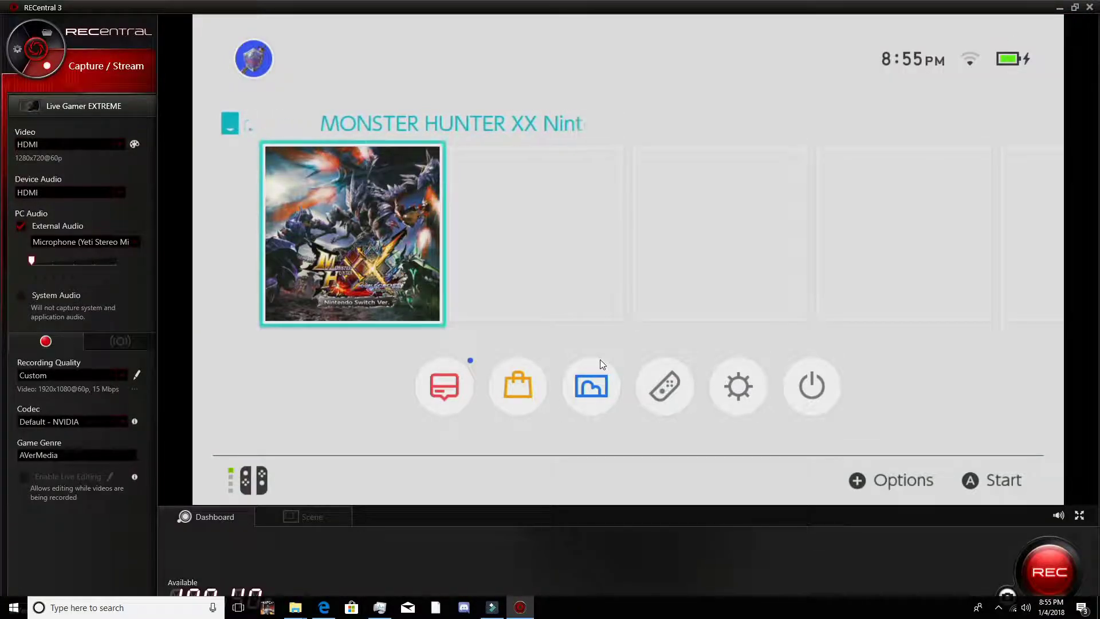
Reopen the GeForce Experience overlay, set the microphone to Off, start a recording, and close the overlay
{"action": "key", "text": "alt+z"}
{"action": "mouse_move", "coordinate": [802, 203]}
{"action": "left_click", "coordinate": [807, 293]}
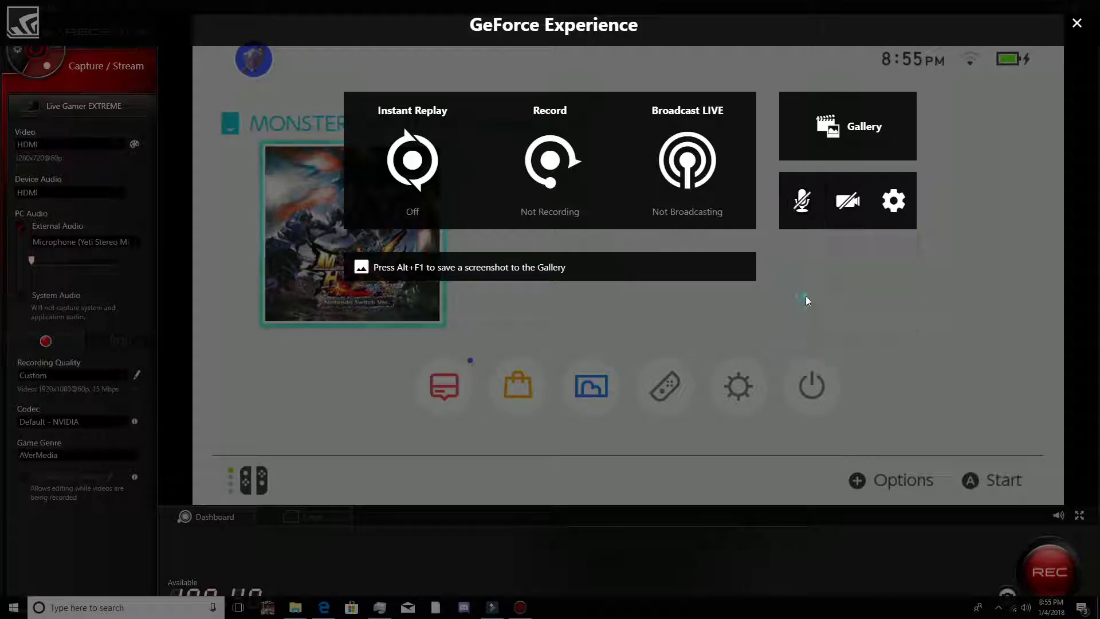
{"action": "left_click", "coordinate": [581, 154]}
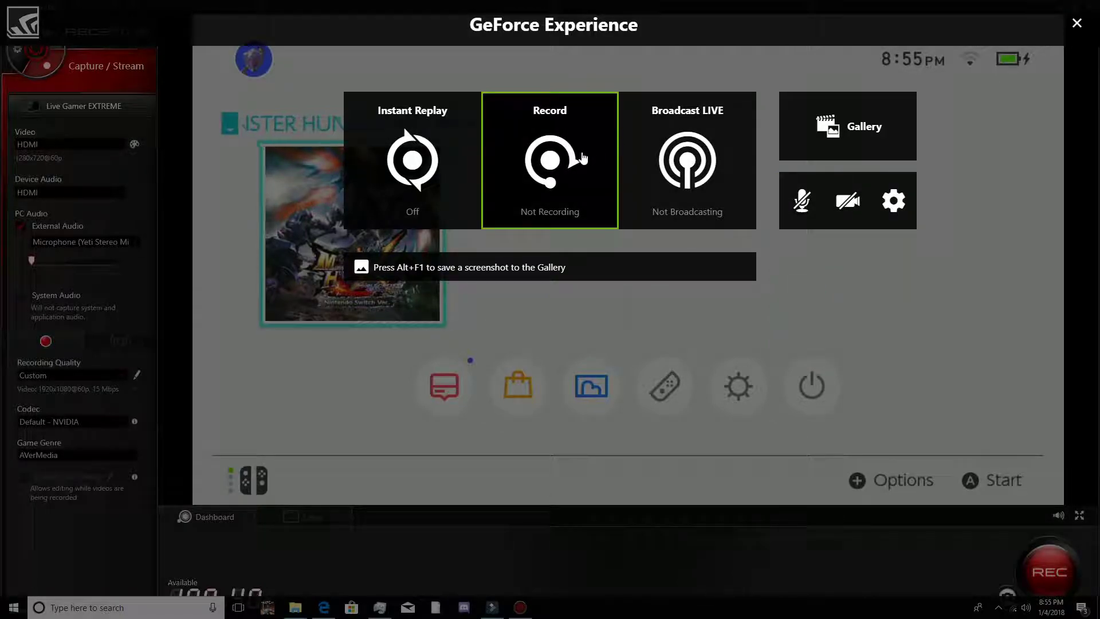
{"action": "left_click", "coordinate": [523, 242]}
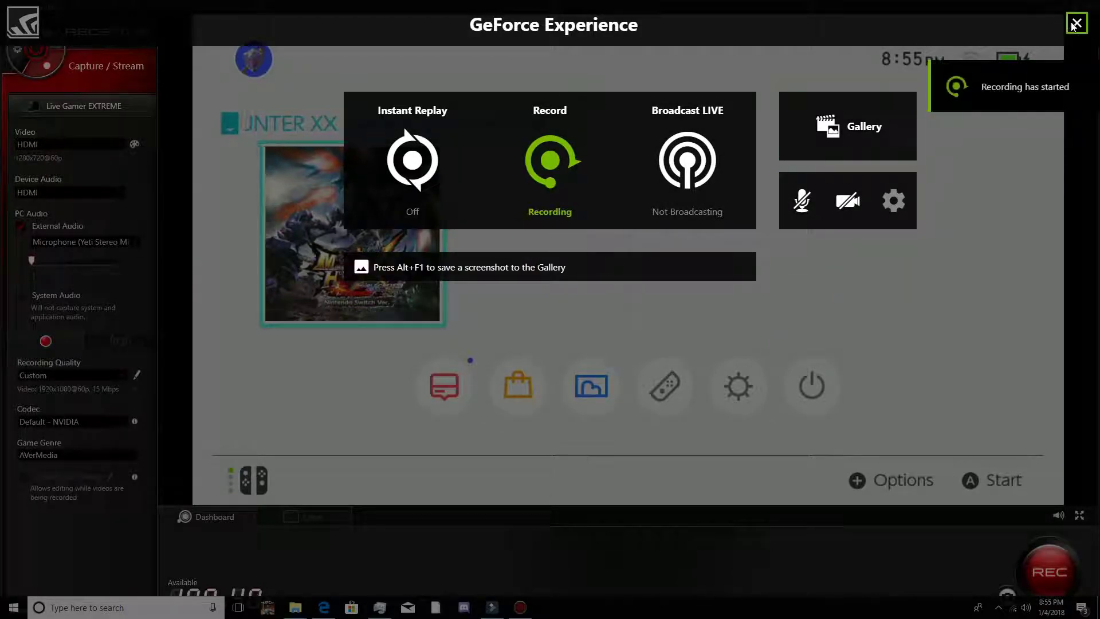
{"action": "left_click", "coordinate": [1075, 24]}
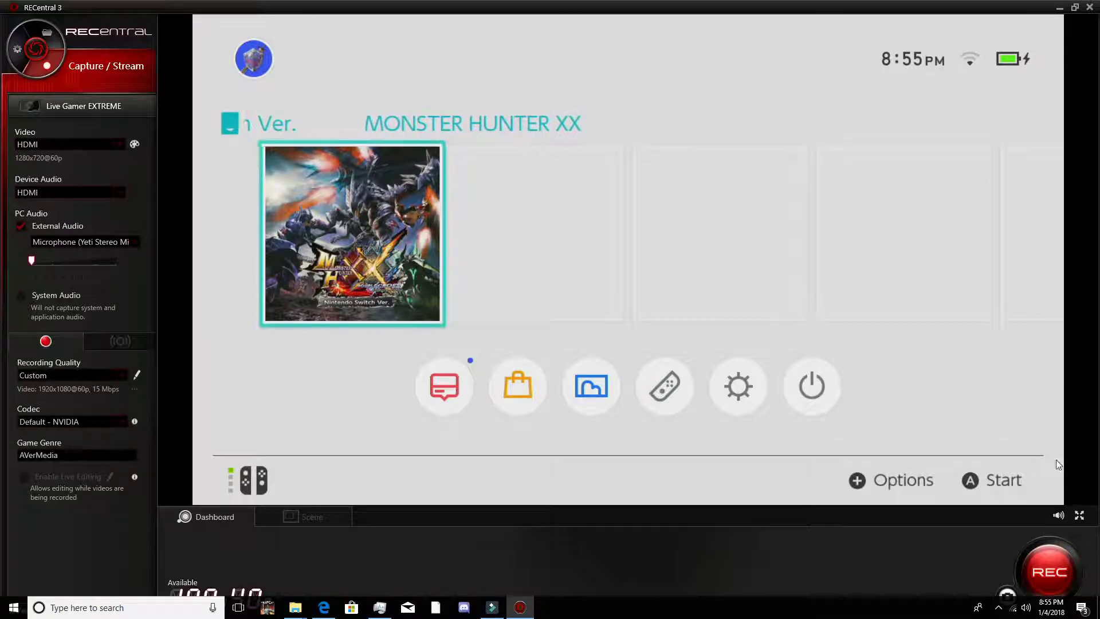
View the console capture preview in full screen, return to the RECentral dashboard, and restore its window size
{"action": "left_click", "coordinate": [1079, 515]}
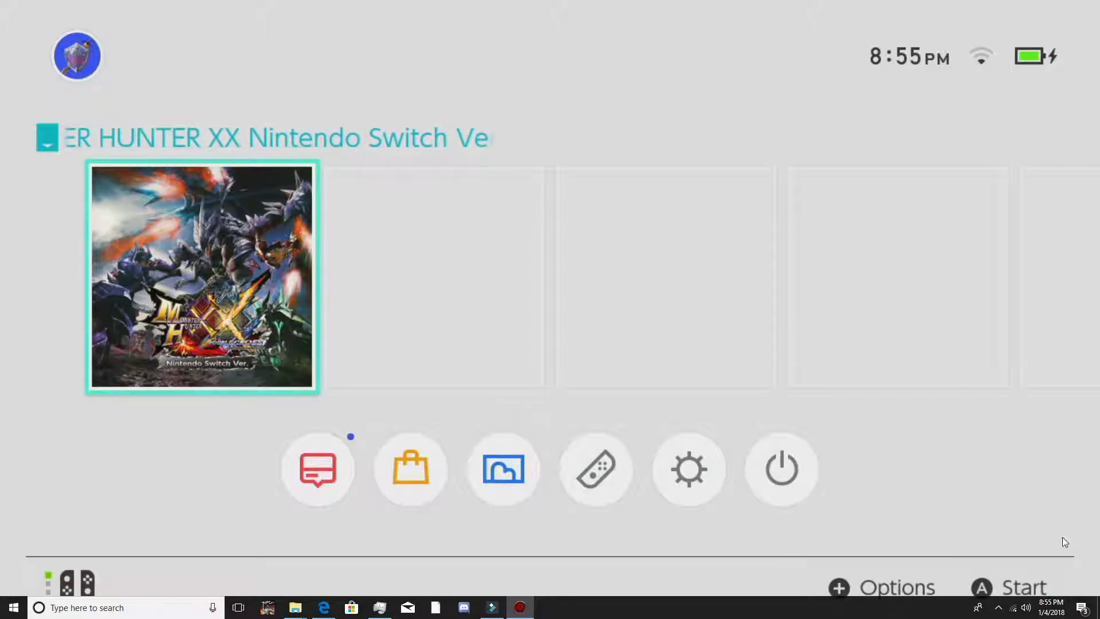
{"action": "key", "text": "Escape"}
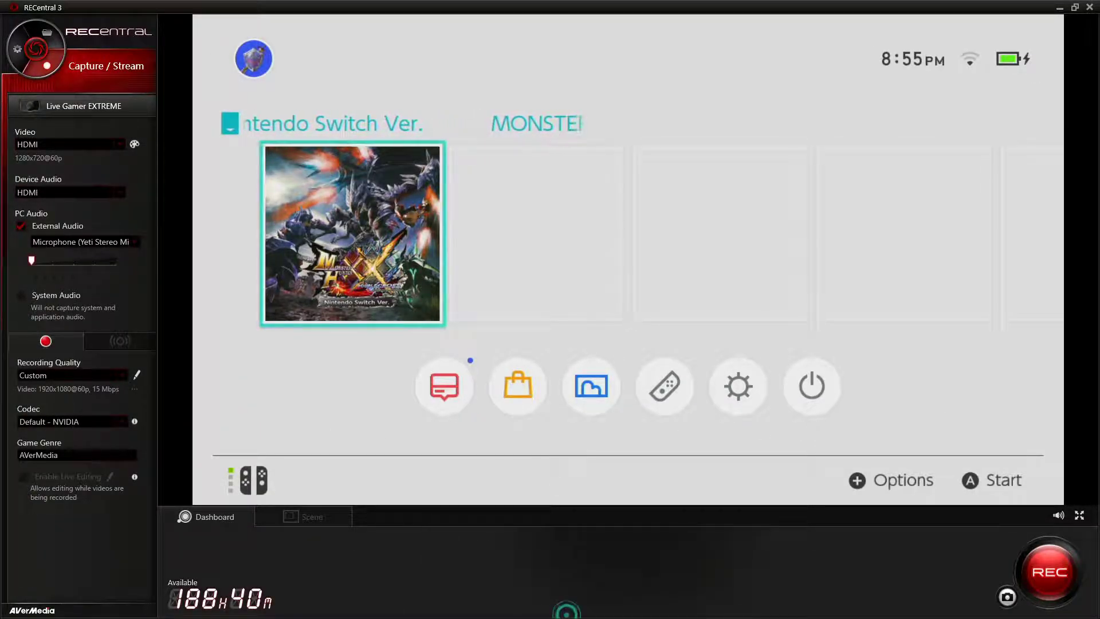
{"action": "left_click", "coordinate": [1075, 8]}
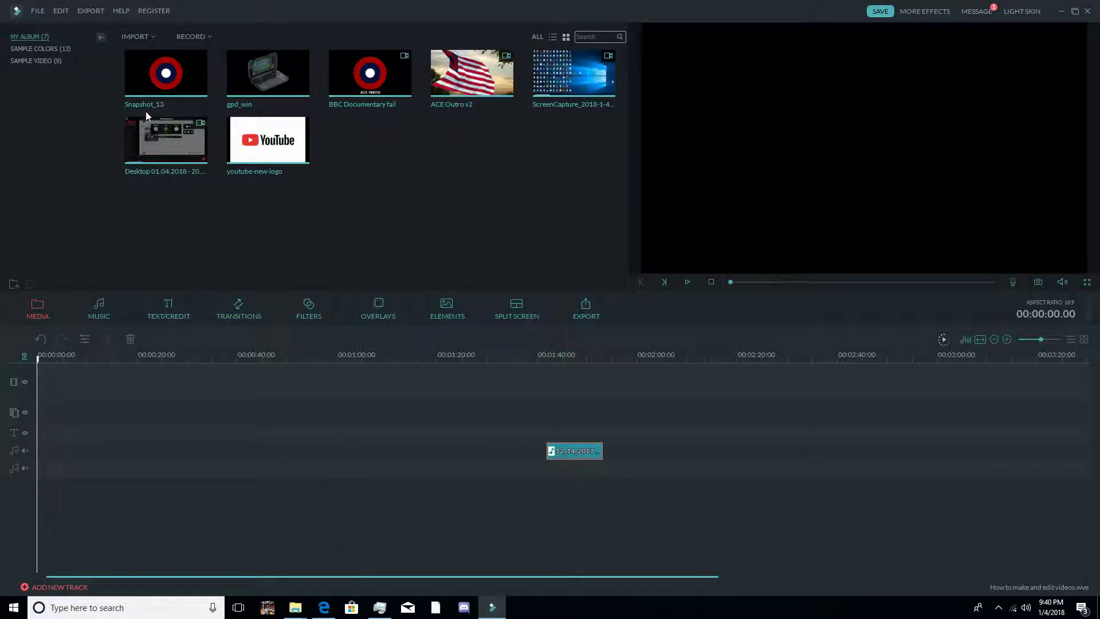
Preview the Desktop 01.04.2018 recording from the Filmora media album by scrubbing through it
{"action": "left_click", "coordinate": [193, 138]}
{"action": "left_click_drag", "start_coordinate": [846, 282], "coordinate": [674, 284]}
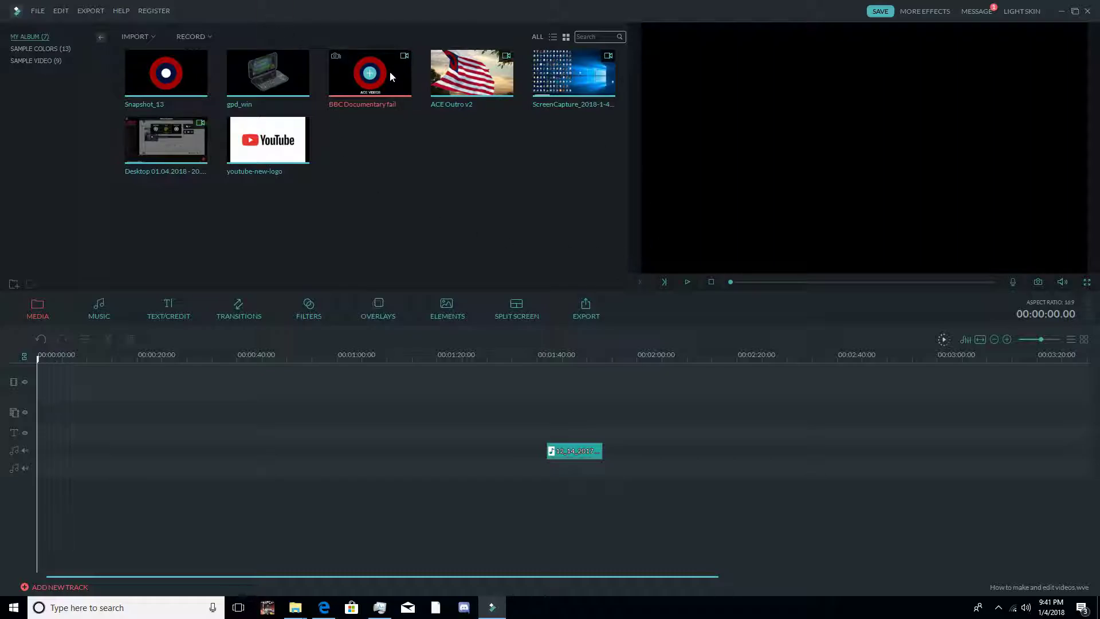
{"action": "left_click_drag", "start_coordinate": [399, 73], "coordinate": [104, 404]}
{"action": "right_click", "coordinate": [181, 415]}
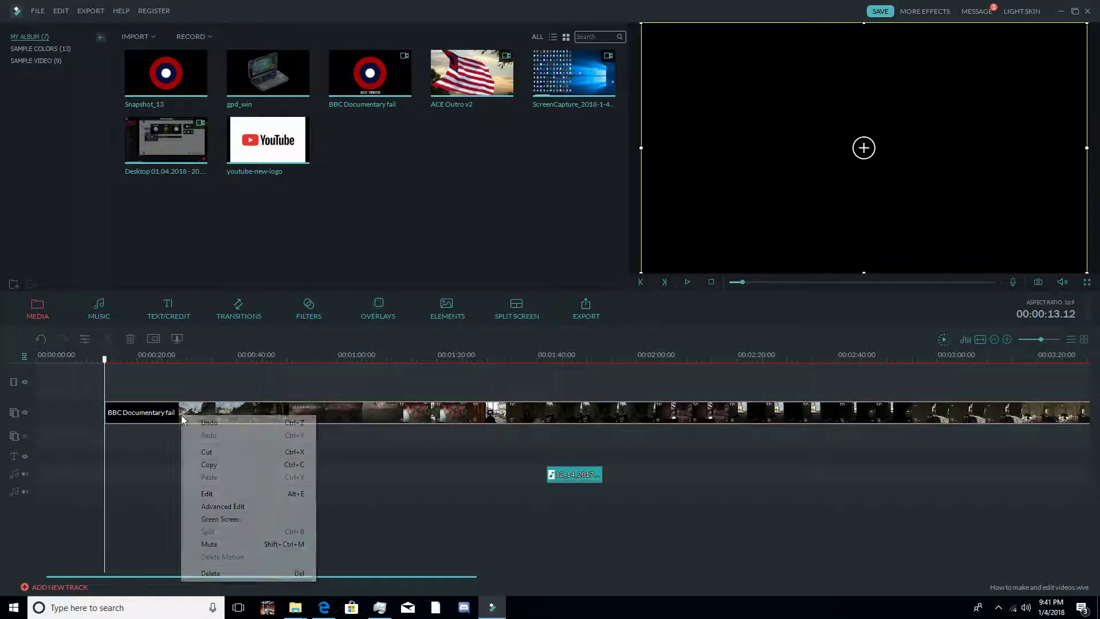
{"action": "left_click", "coordinate": [364, 413]}
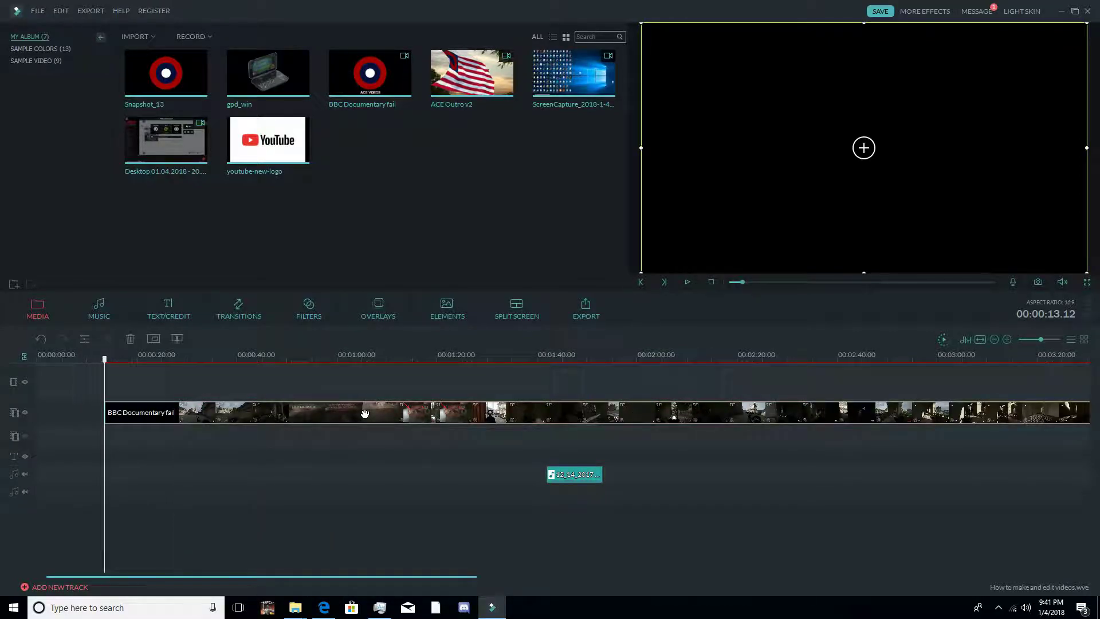
{"action": "key", "text": "Delete"}
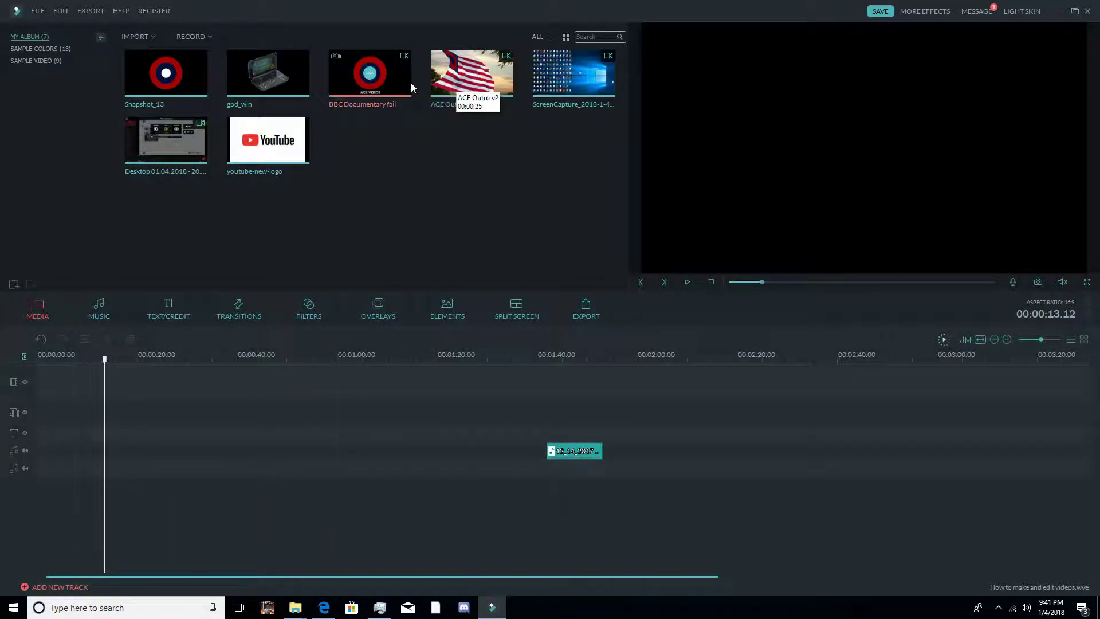
Add the BBC Documentary fail clip at the start of the main video track and cut away everything after 00:00:07.18
{"action": "left_click_drag", "start_coordinate": [394, 74], "coordinate": [78, 368]}
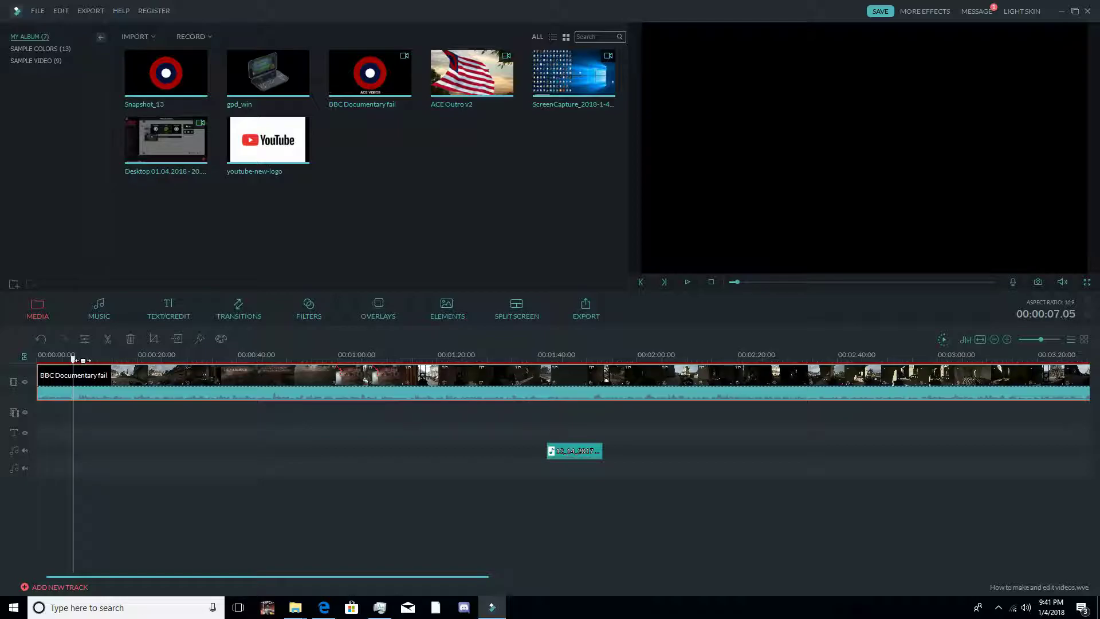
{"action": "scroll", "coordinate": [578, 361], "scroll_direction": "up", "scroll_amount": 4}
{"action": "left_click_drag", "start_coordinate": [562, 361], "coordinate": [600, 364]}
{"action": "right_click", "coordinate": [641, 397]}
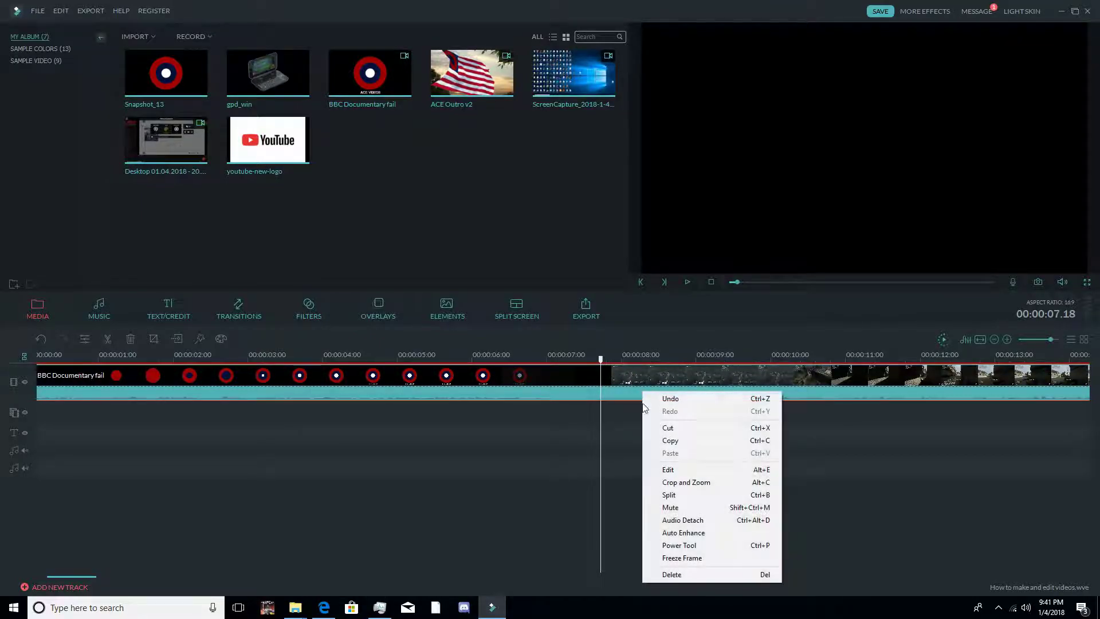
{"action": "left_click", "coordinate": [669, 495]}
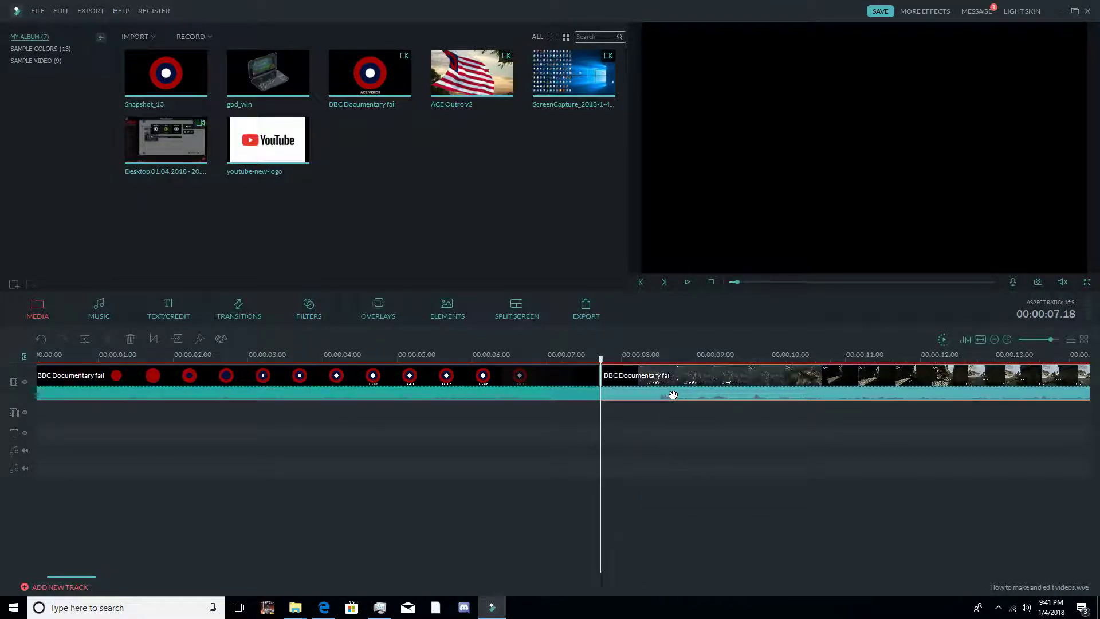
{"action": "key", "text": "Delete"}
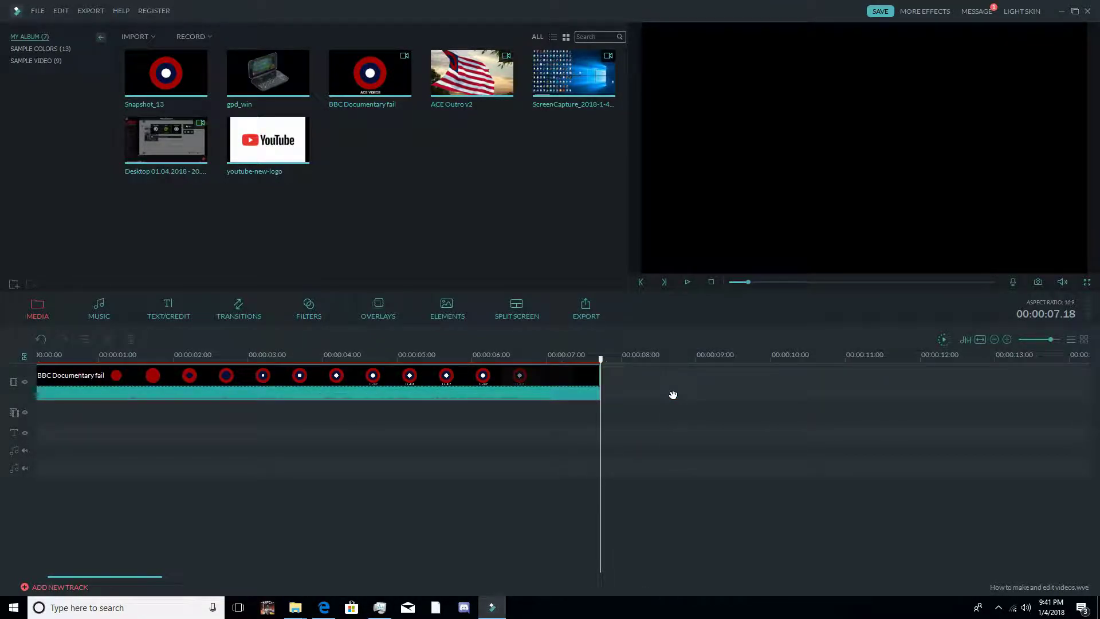
Set the audio volume of the trimmed BBC Documentary fail clip to 50
{"action": "right_click", "coordinate": [384, 388]}
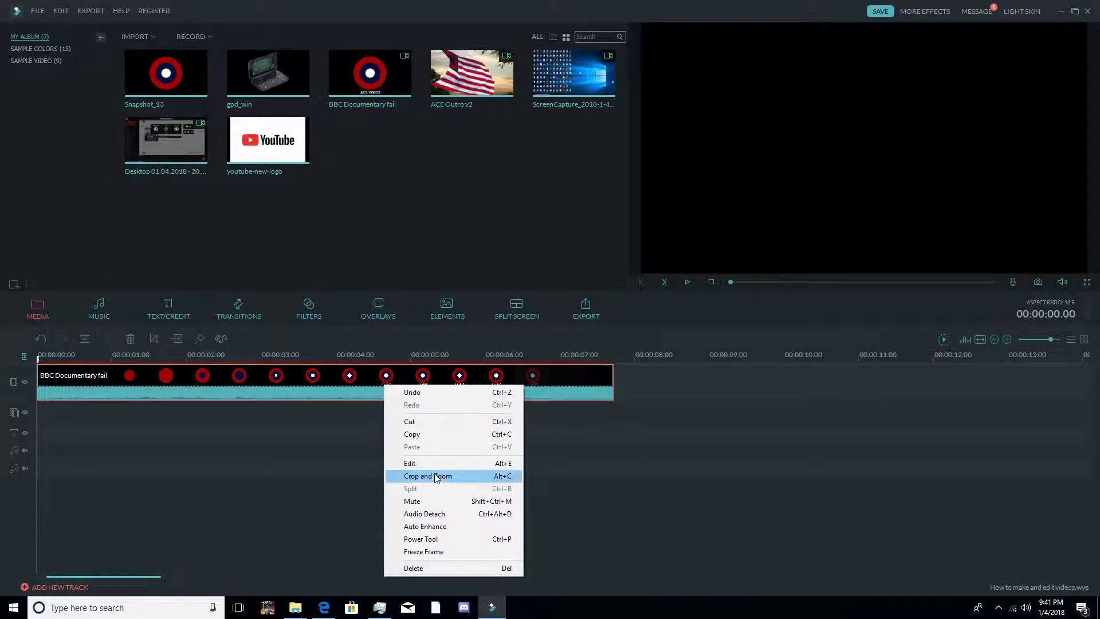
{"action": "left_click", "coordinate": [437, 469]}
{"action": "left_click", "coordinate": [605, 32]}
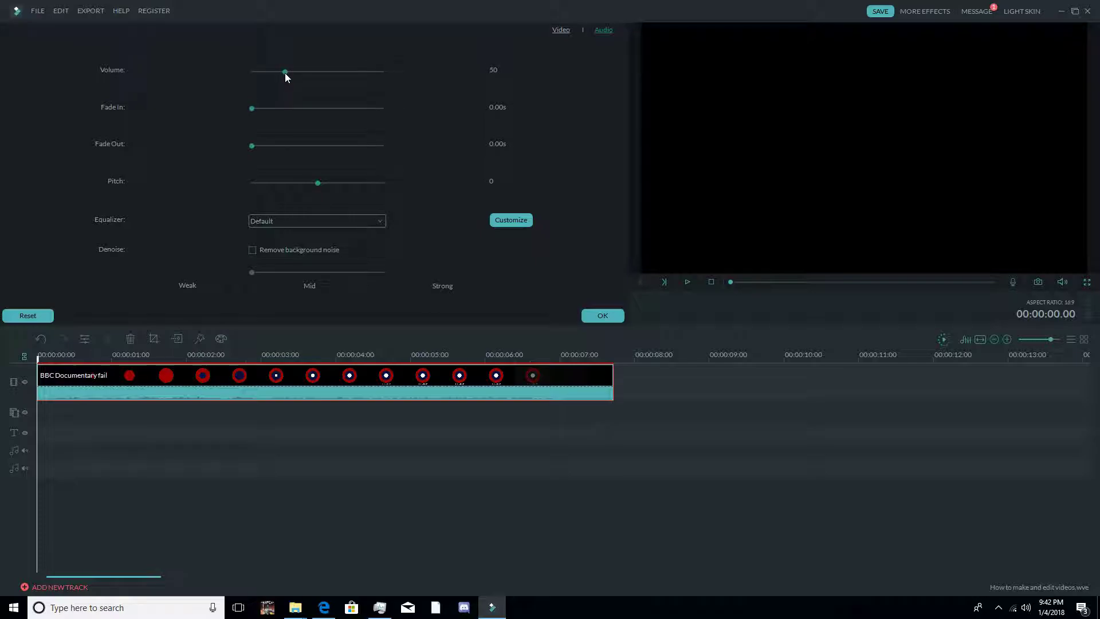
{"action": "left_click", "coordinate": [603, 315]}
Play back the trimmed intro from the start, dismiss the Render Timeline tip, and stop playback as the logo fades
{"action": "left_click", "coordinate": [686, 282]}
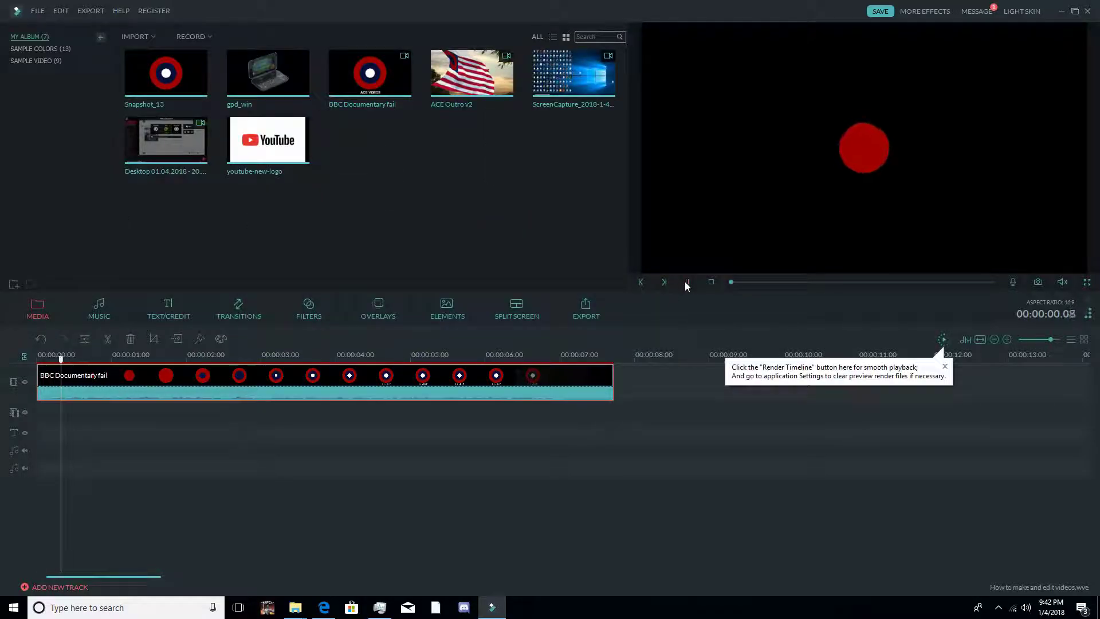
{"action": "left_click", "coordinate": [945, 366]}
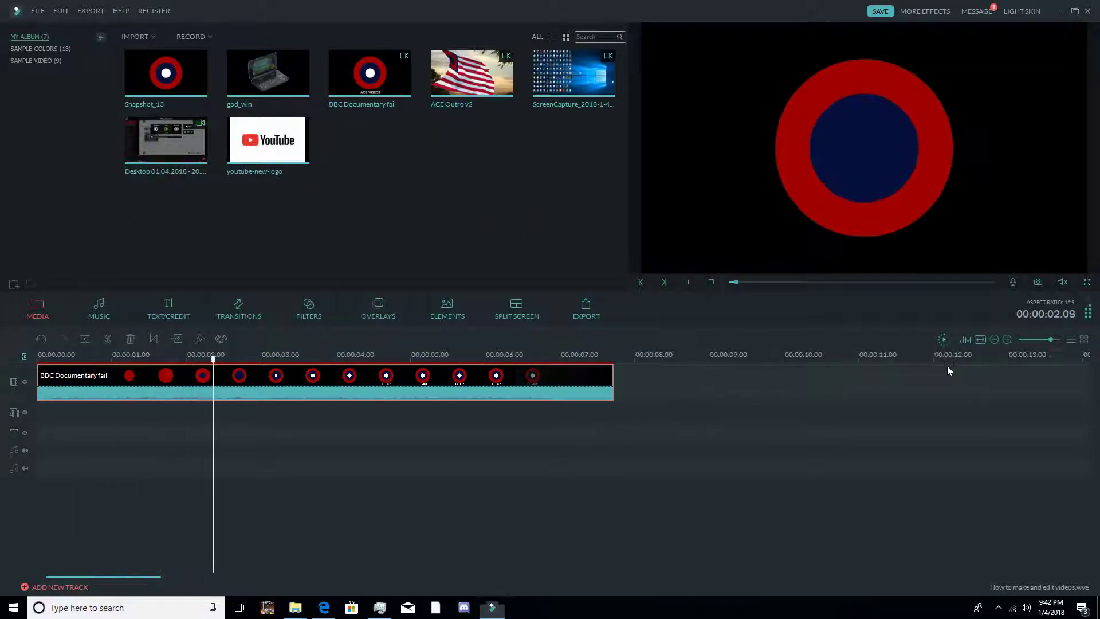
{"action": "scroll", "coordinate": [810, 354], "scroll_direction": "down", "scroll_amount": 3}
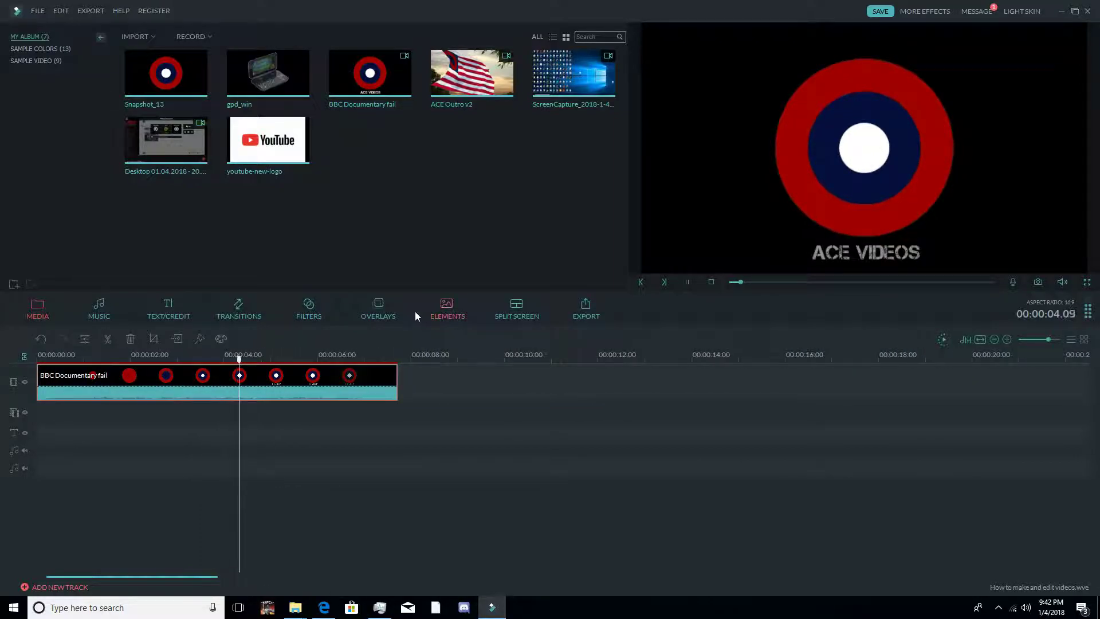
{"action": "left_click", "coordinate": [686, 281]}
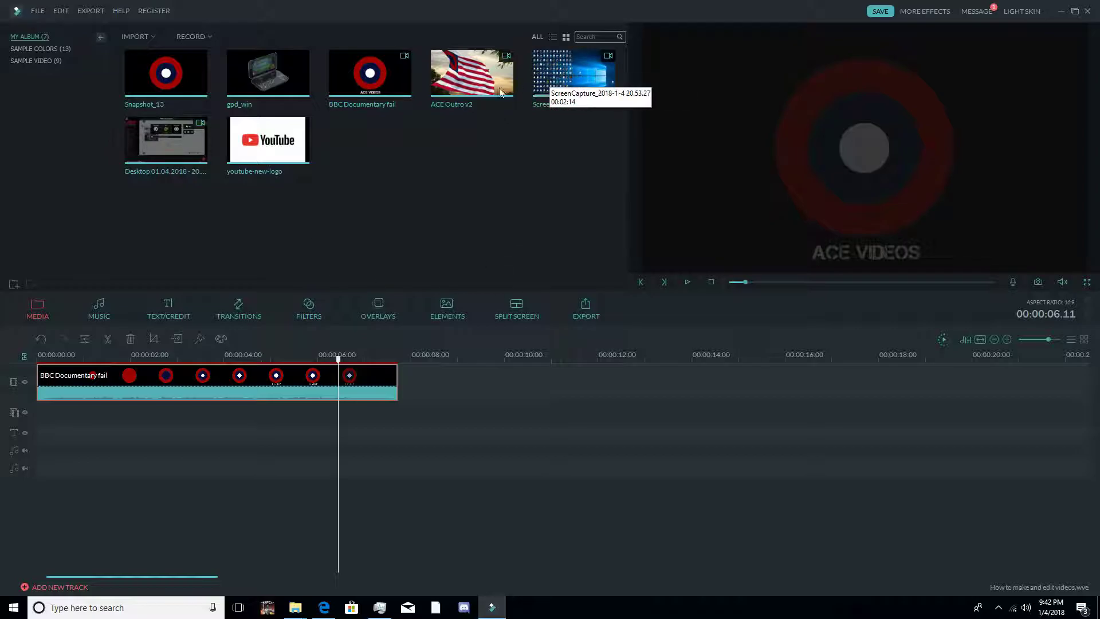
Append the Desktop 01.04.2018 recording directly after the intro clip and scrub through it to 00:00:25.09
{"action": "left_click_drag", "start_coordinate": [183, 134], "coordinate": [402, 354]}
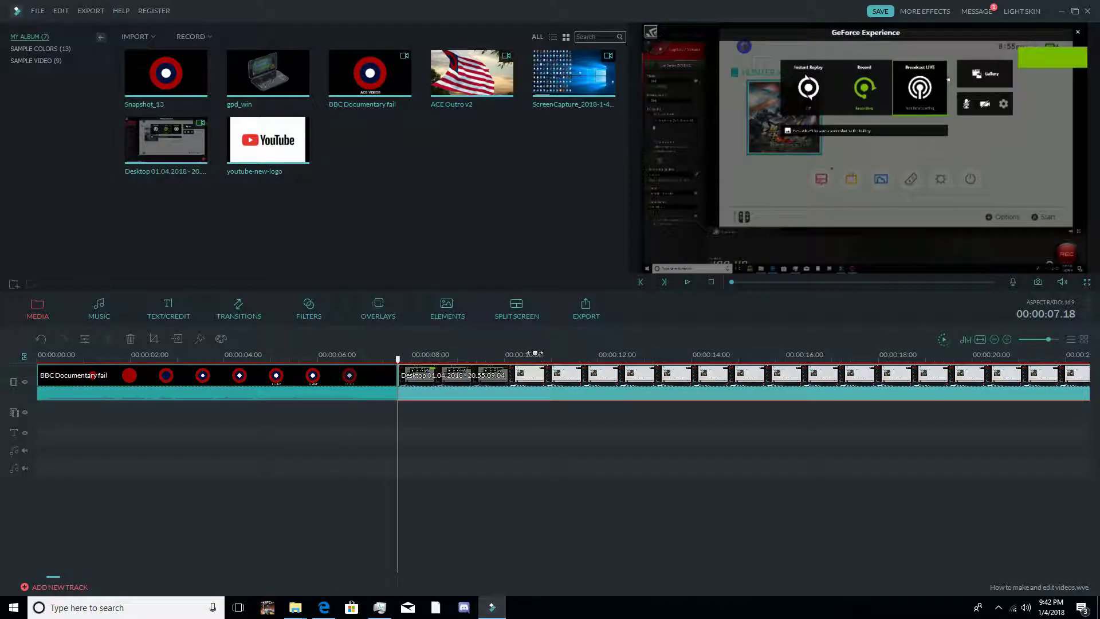
{"action": "left_click_drag", "start_coordinate": [702, 356], "coordinate": [419, 357]}
{"action": "left_click", "coordinate": [456, 355]}
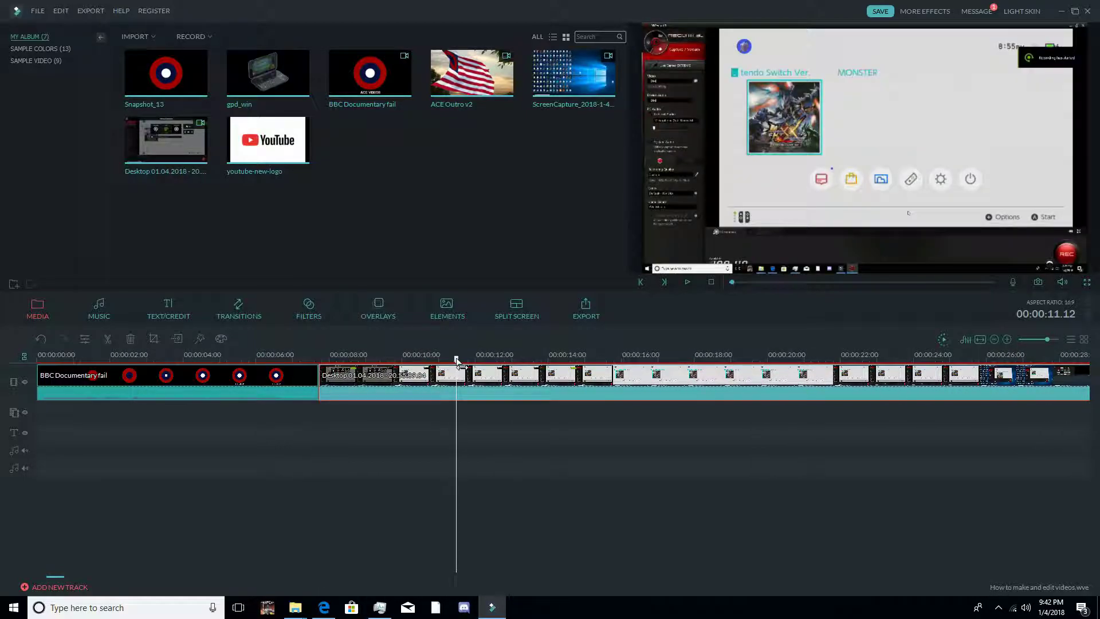
{"action": "left_click", "coordinate": [647, 356]}
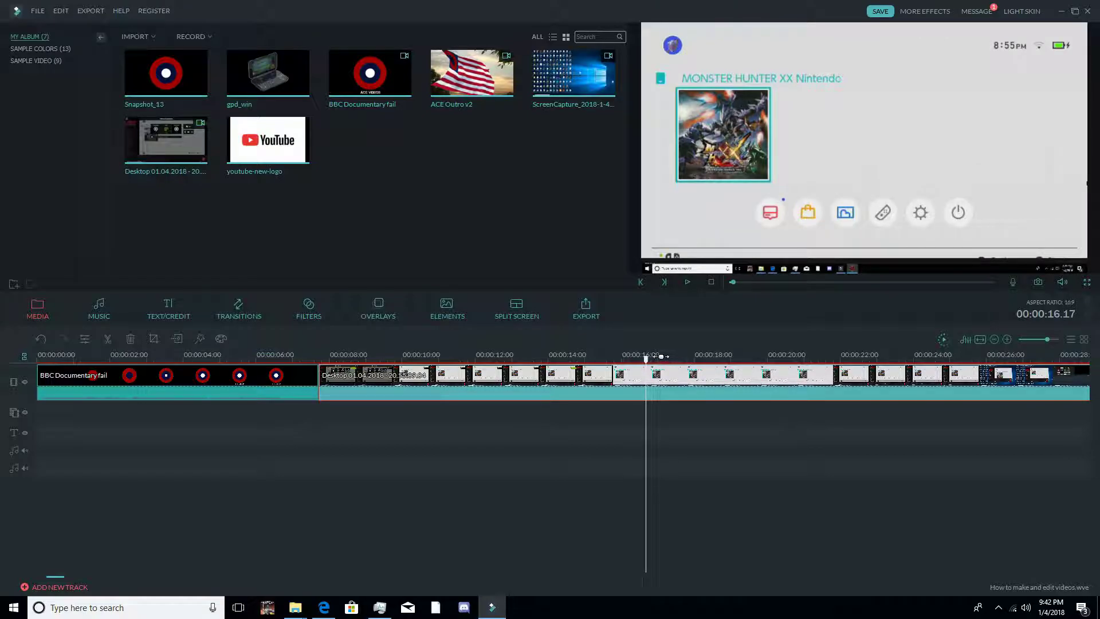
{"action": "left_click_drag", "start_coordinate": [645, 356], "coordinate": [962, 356]}
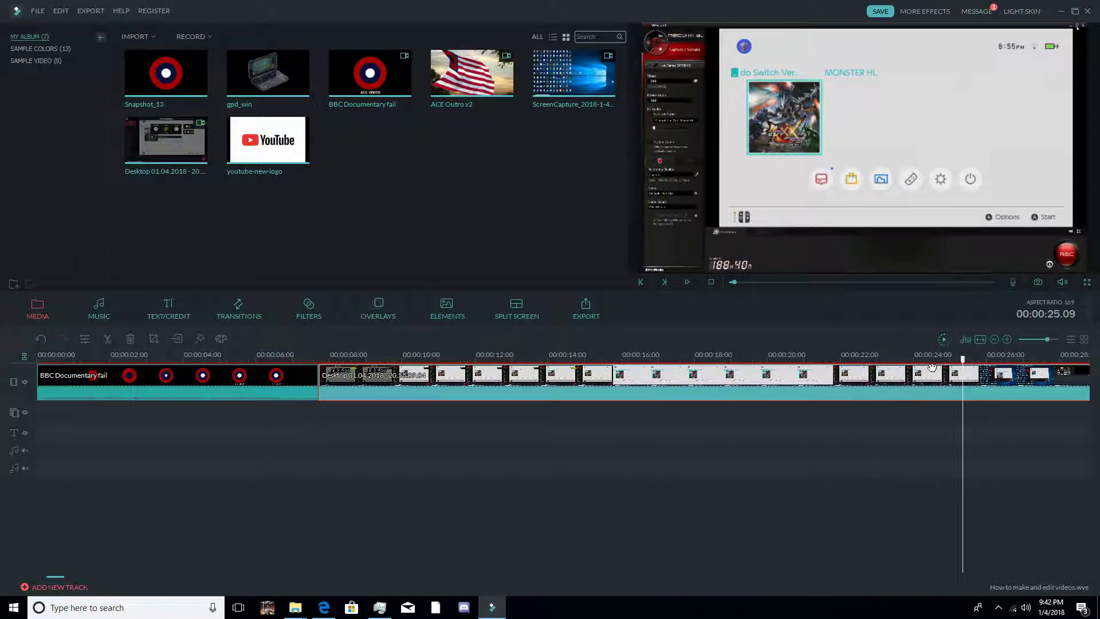
{"action": "scroll", "coordinate": [918, 362], "scroll_direction": "down", "scroll_amount": 2}
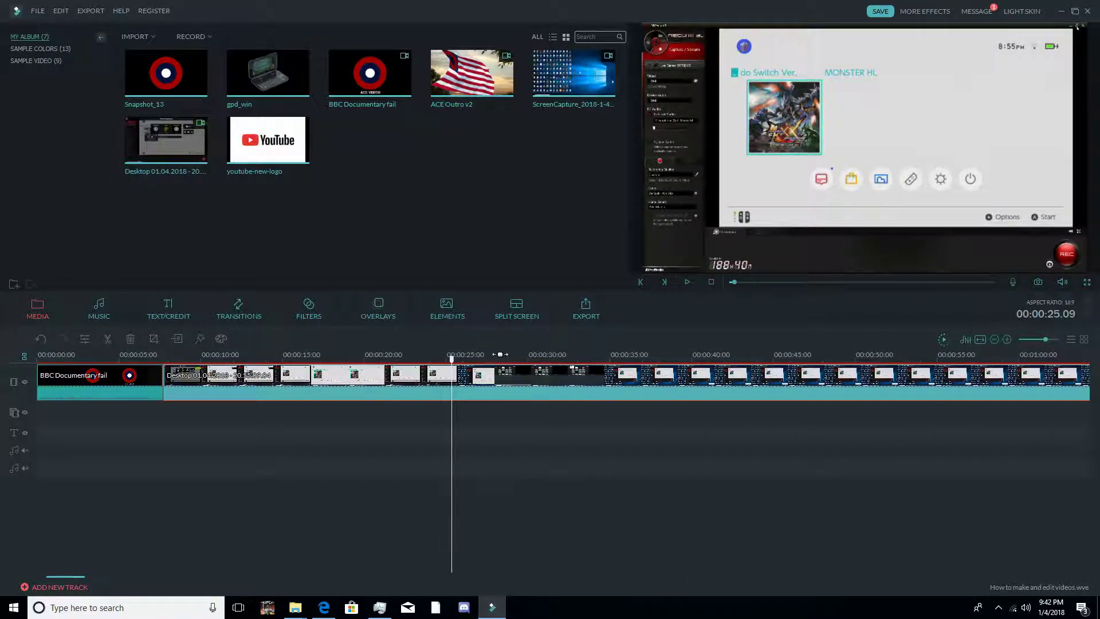
Split the Desktop 01.04.2018 recording at 00:01:26.18 and delete the part between the intro and that point
{"action": "left_click", "coordinate": [504, 357]}
{"action": "left_click_drag", "start_coordinate": [505, 362], "coordinate": [917, 382]}
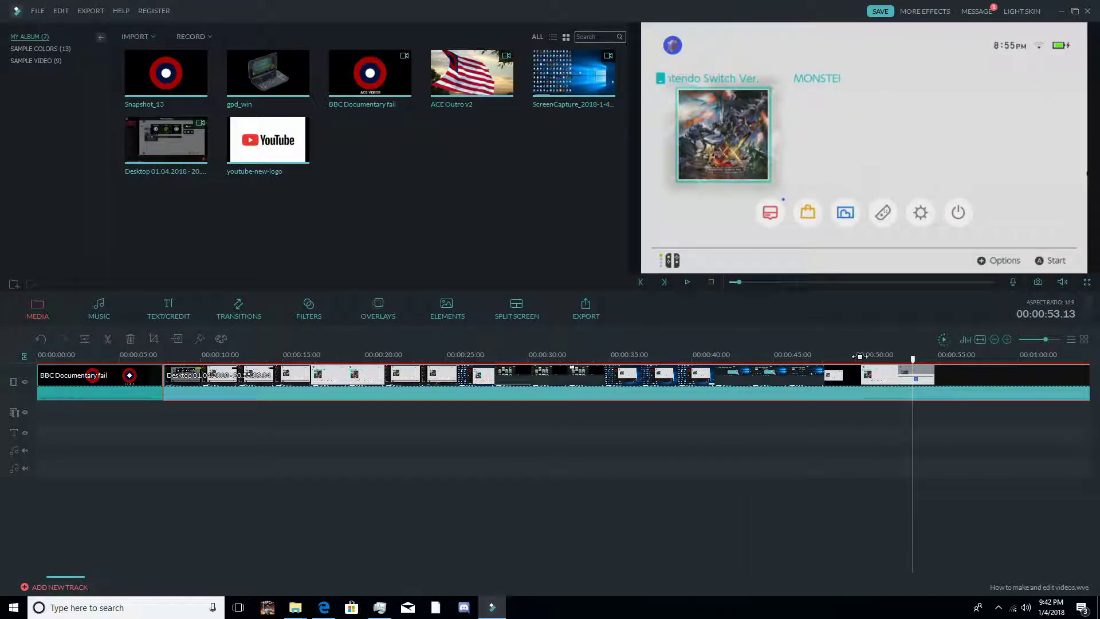
{"action": "scroll", "coordinate": [859, 357], "scroll_direction": "down", "scroll_amount": 1}
{"action": "left_click", "coordinate": [515, 358]}
{"action": "left_click_drag", "start_coordinate": [517, 361], "coordinate": [1019, 362]}
{"action": "scroll", "coordinate": [948, 356], "scroll_direction": "down", "scroll_amount": 1}
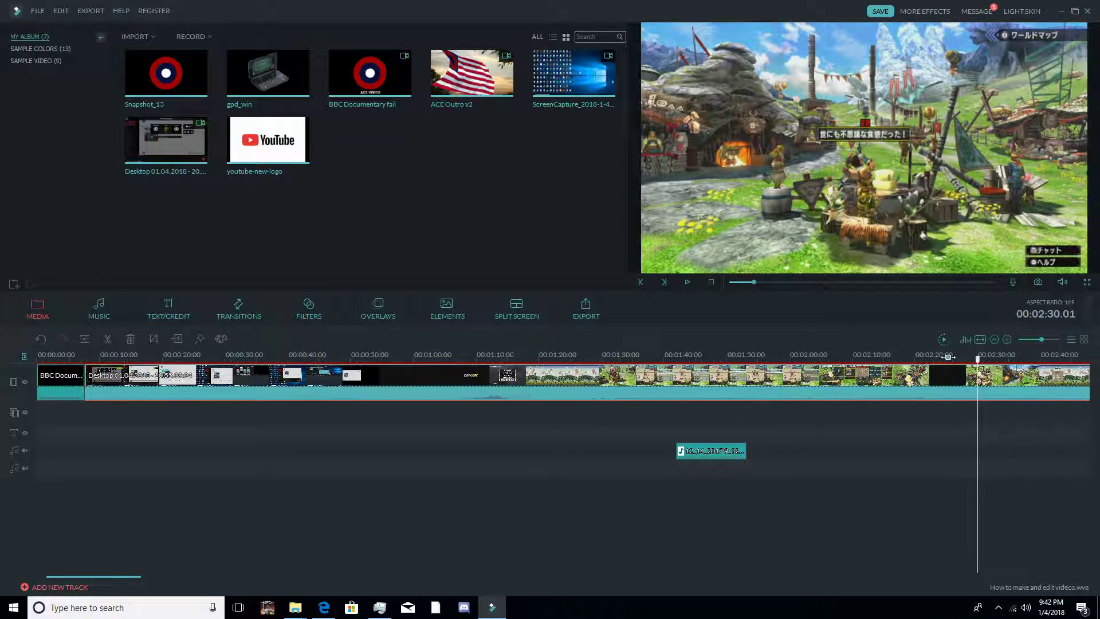
{"action": "left_click_drag", "start_coordinate": [948, 356], "coordinate": [582, 357]}
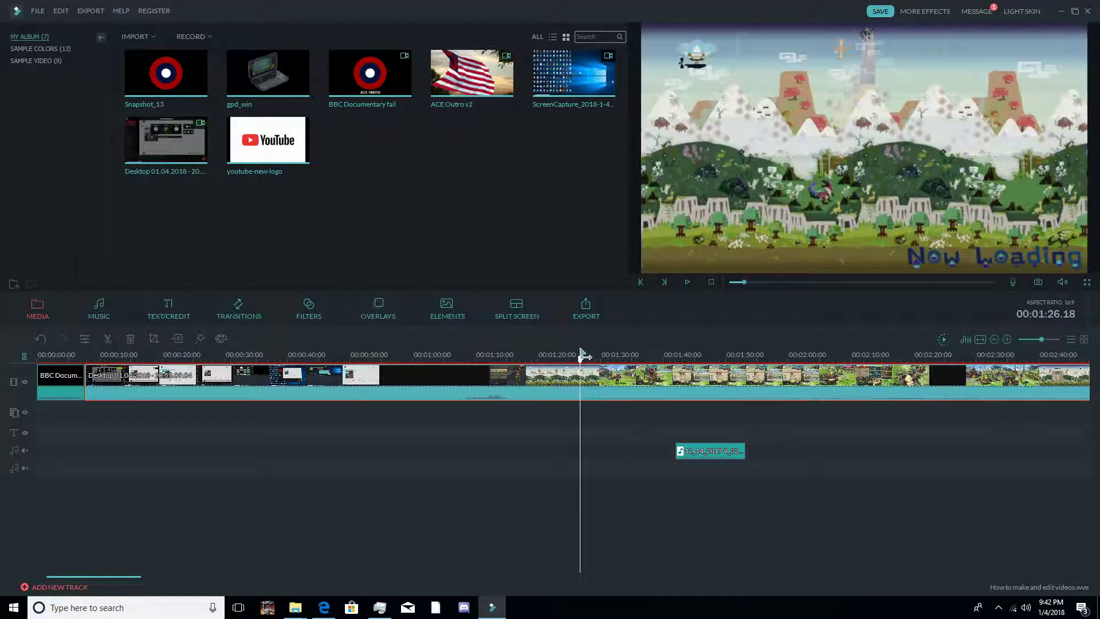
{"action": "right_click", "coordinate": [591, 365]}
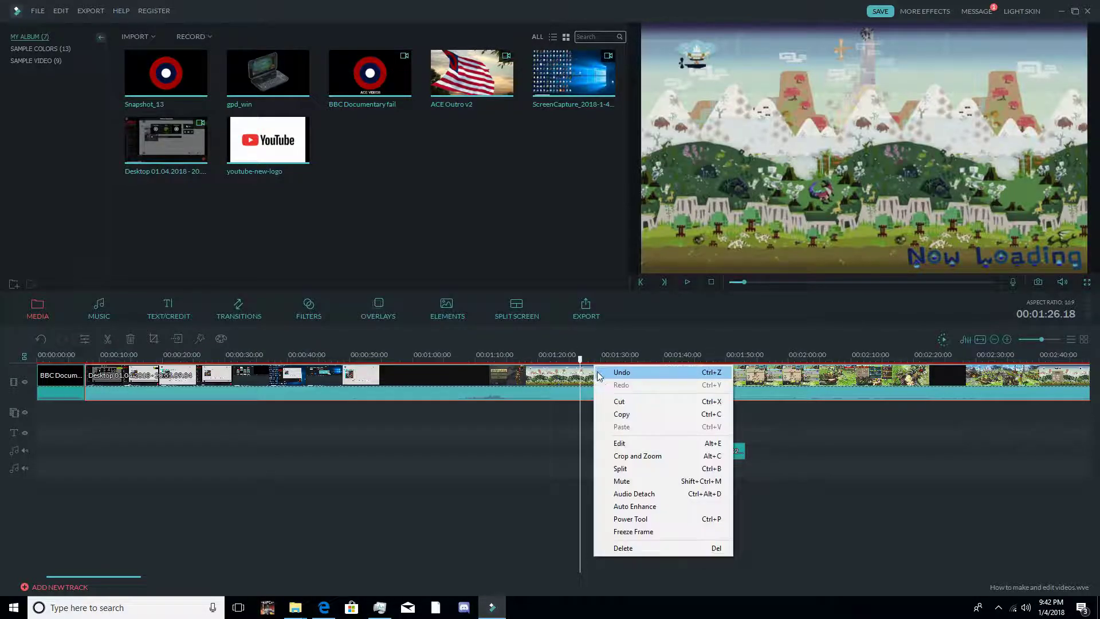
{"action": "left_click", "coordinate": [610, 468]}
{"action": "left_click", "coordinate": [442, 382]}
{"action": "key", "text": "Delete"}
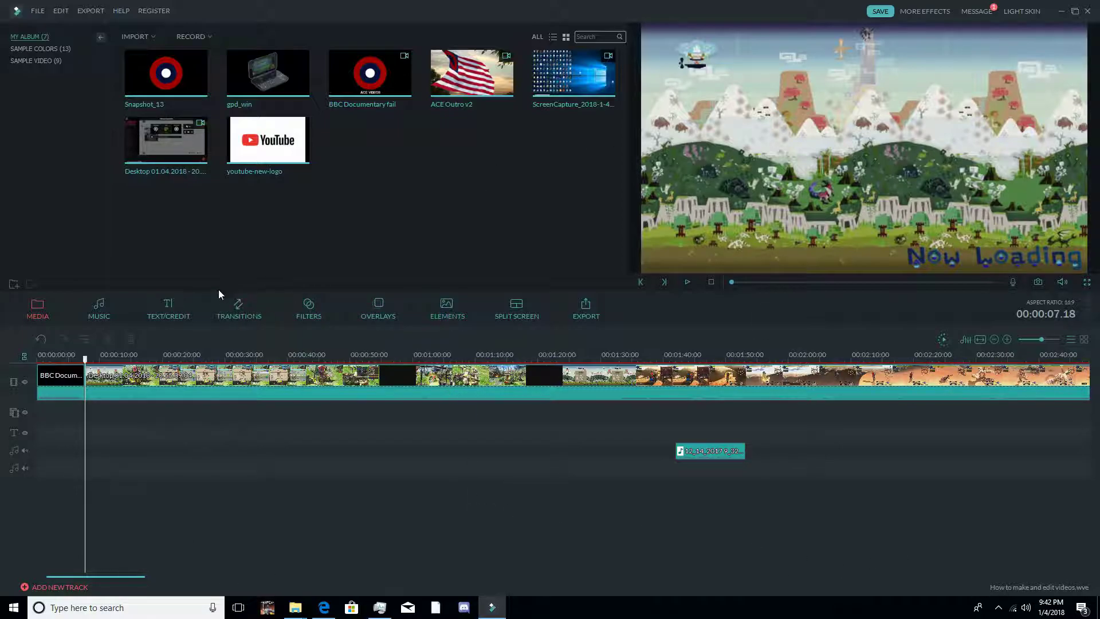
Add the basic Fade transition between the BBC Documentary fail intro and the gameplay clip
{"action": "left_click", "coordinate": [235, 309]}
{"action": "left_click", "coordinate": [20, 51]}
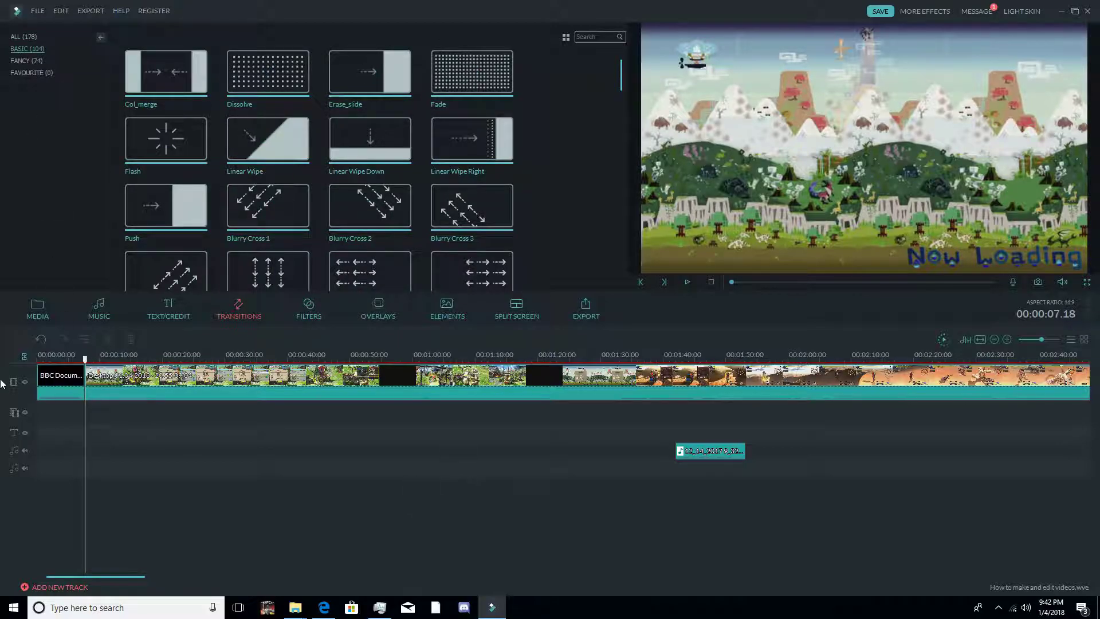
{"action": "scroll", "coordinate": [232, 370], "scroll_direction": "up", "scroll_amount": 3}
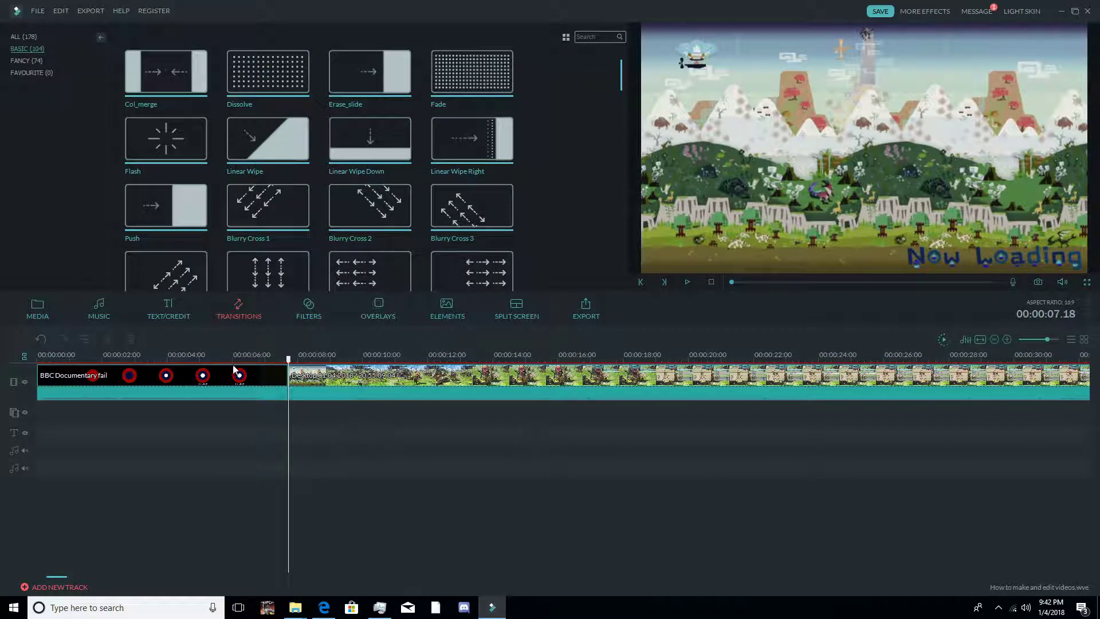
{"action": "left_click", "coordinate": [270, 353]}
{"action": "left_click_drag", "start_coordinate": [303, 358], "coordinate": [265, 343]}
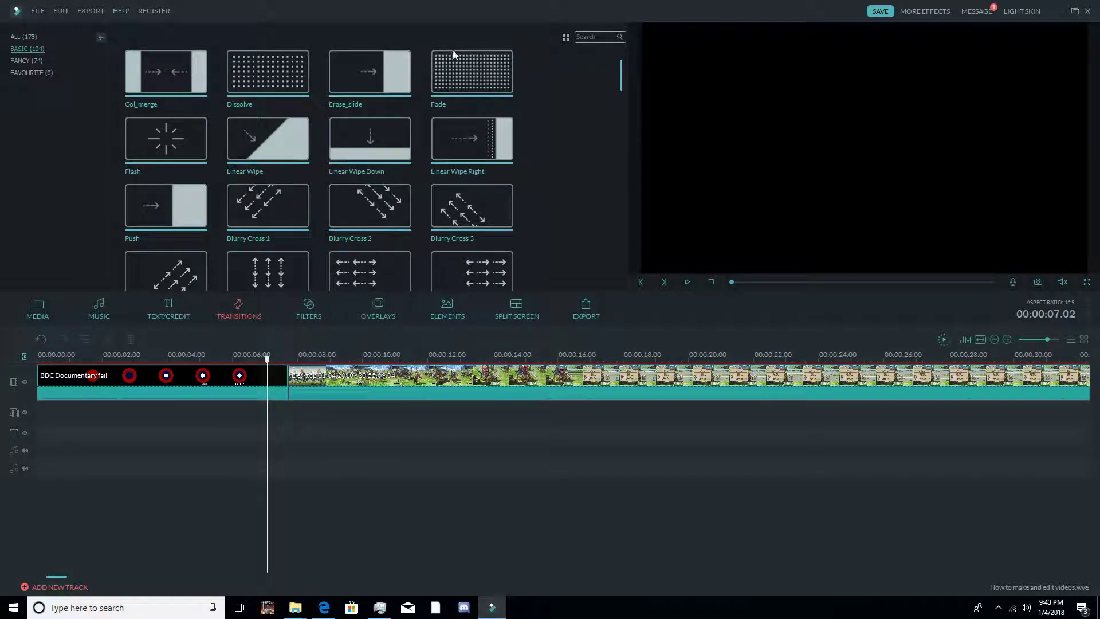
{"action": "left_click_drag", "start_coordinate": [453, 74], "coordinate": [283, 374]}
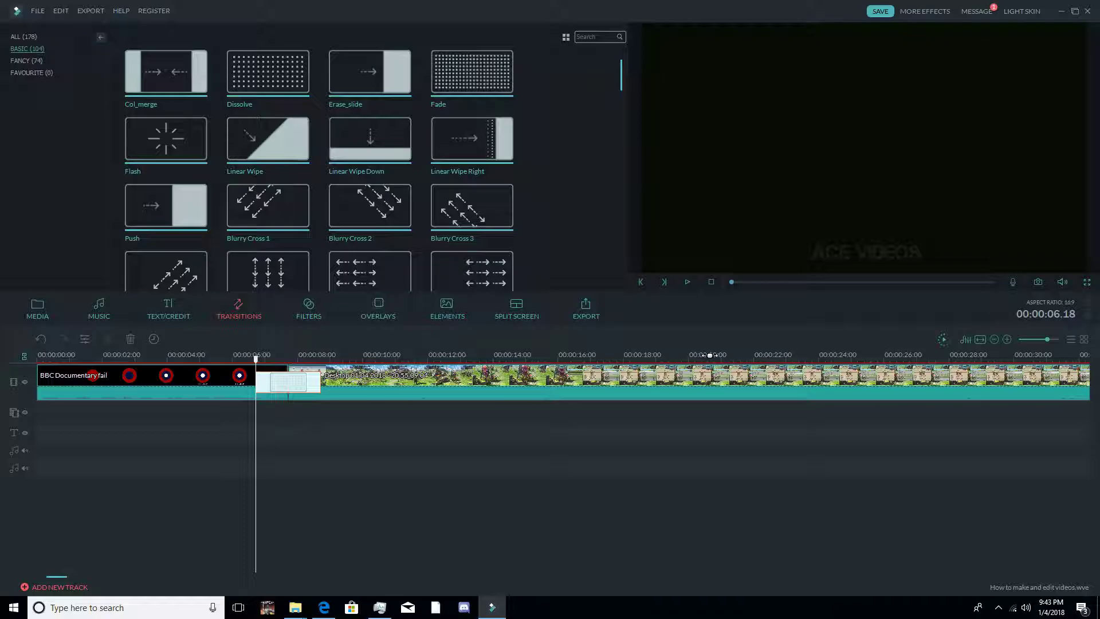
Play back the Fade transition from 00:00:05.03 into the gameplay, and pause at about 00:00:15
{"action": "left_click_drag", "start_coordinate": [708, 355], "coordinate": [575, 346]}
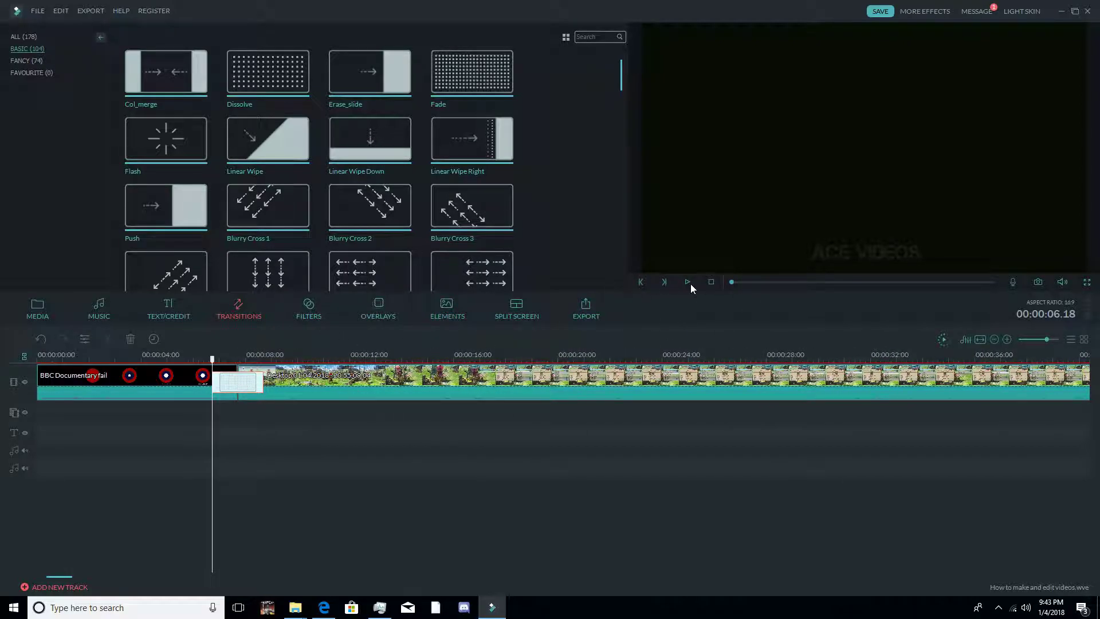
{"action": "mouse_move", "coordinate": [233, 353]}
{"action": "left_mouse_down"}
{"action": "mouse_move", "coordinate": [280, 359]}
{"action": "mouse_move", "coordinate": [216, 359]}
{"action": "mouse_move", "coordinate": [329, 359]}
{"action": "mouse_move", "coordinate": [189, 360]}
{"action": "mouse_move", "coordinate": [216, 360]}
{"action": "left_mouse_up"}
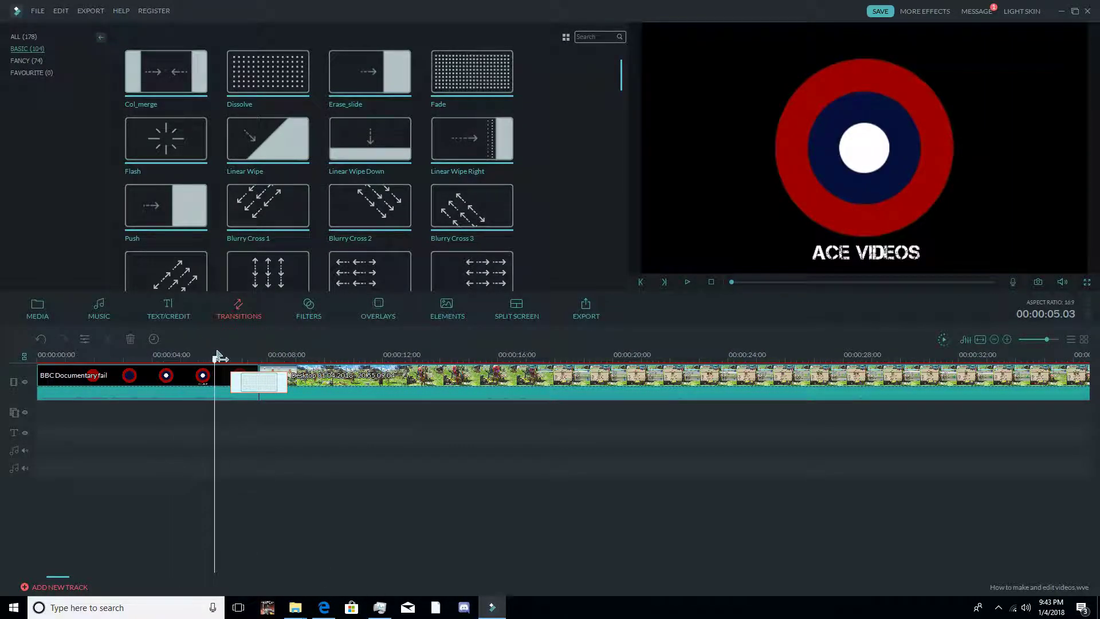
{"action": "left_click", "coordinate": [690, 284]}
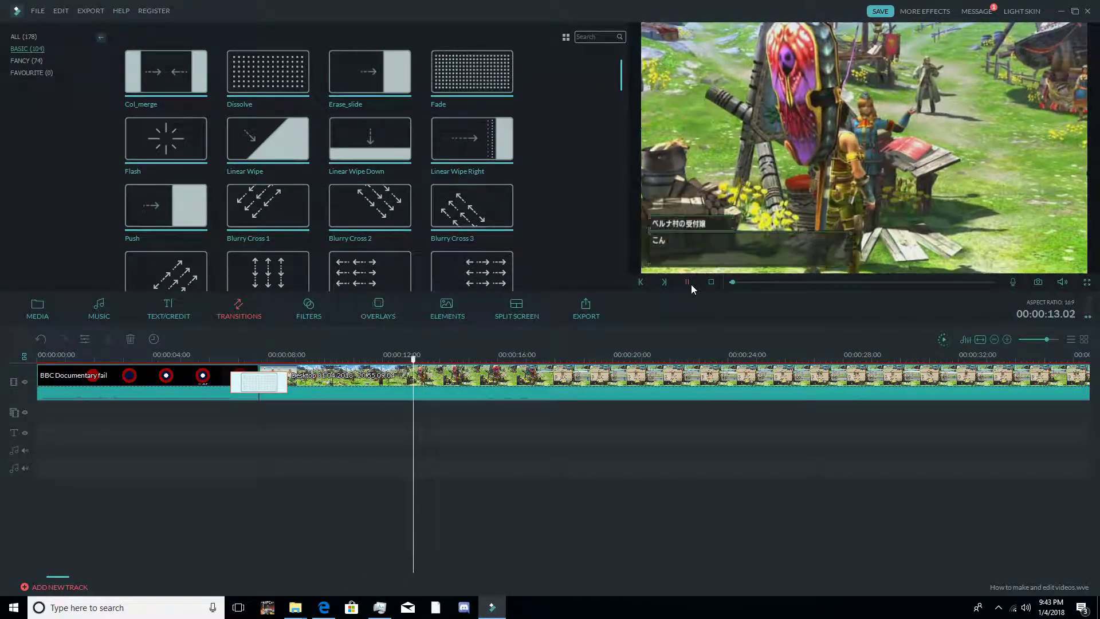
{"action": "left_click", "coordinate": [688, 282]}
Set the gameplay clip's audio fade-in to 1.00 s
{"action": "right_click", "coordinate": [334, 393]}
{"action": "left_click", "coordinate": [354, 461]}
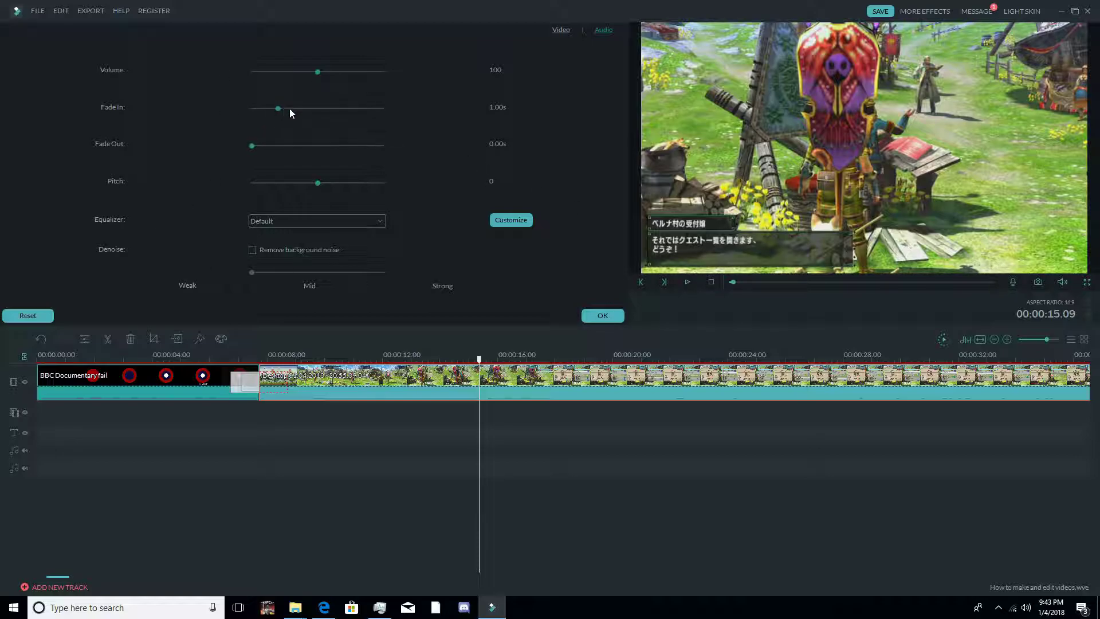
{"action": "left_click", "coordinate": [603, 315]}
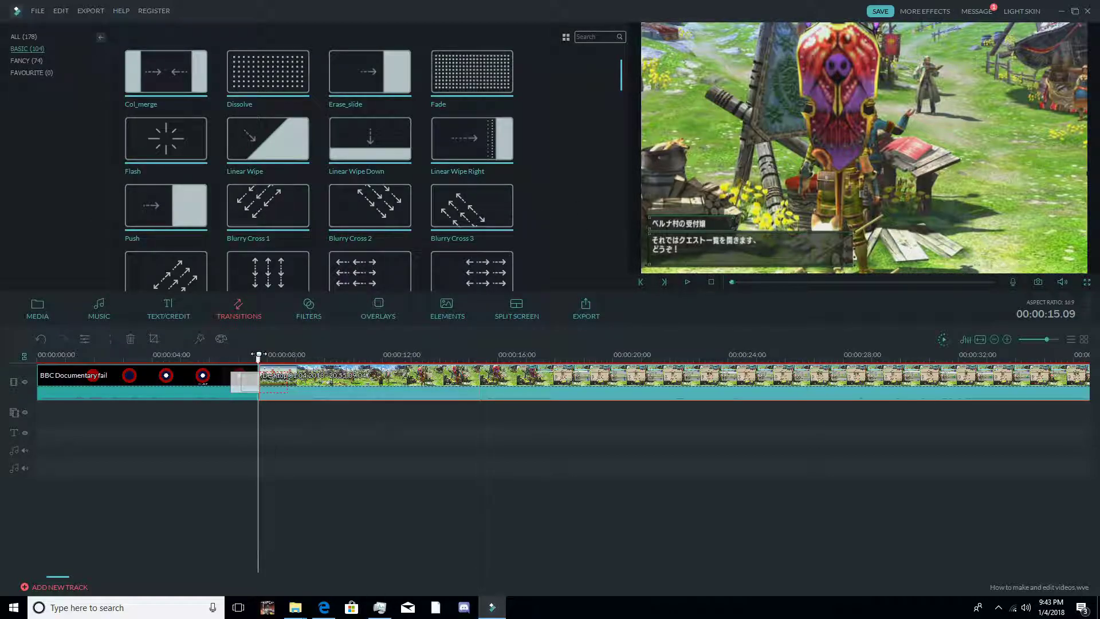
Play back the start of the gameplay clip from 00:00:07.17 to check its audio fade-in, and pause at about 00:00:12
{"action": "left_click_drag", "start_coordinate": [257, 363], "coordinate": [253, 363]}
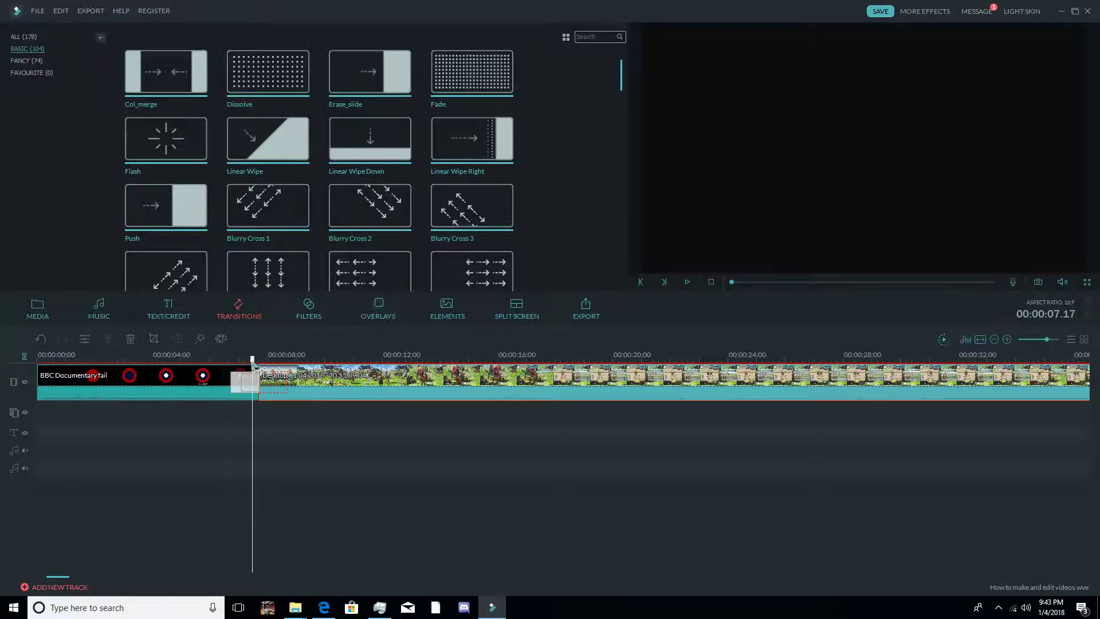
{"action": "left_click", "coordinate": [688, 282]}
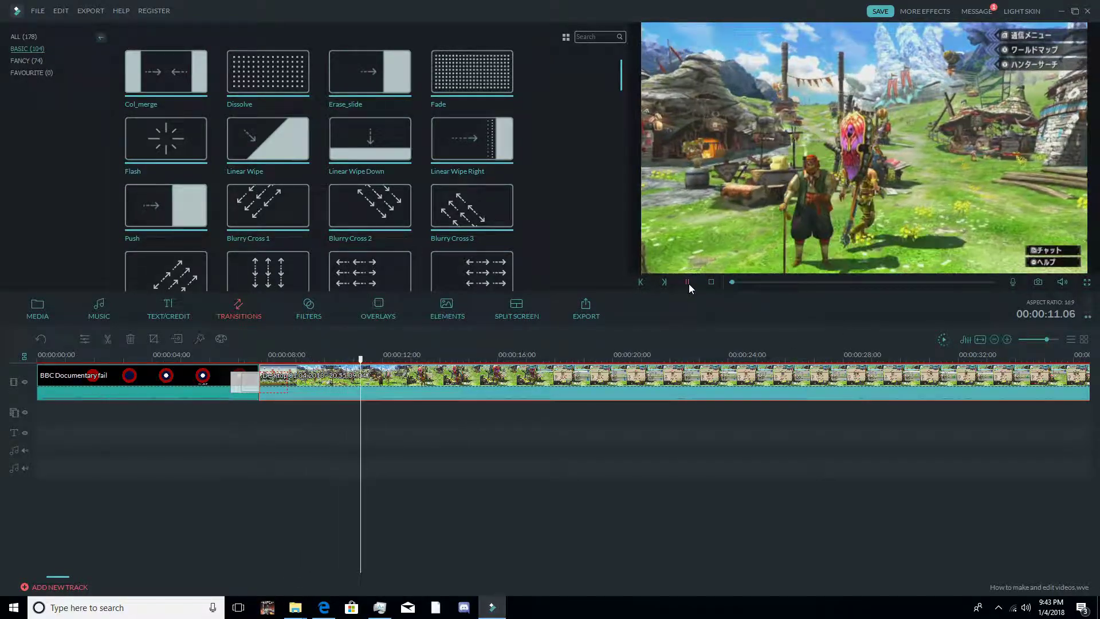
{"action": "left_click", "coordinate": [687, 282]}
Save the current video project
{"action": "left_click_drag", "start_coordinate": [762, 354], "coordinate": [142, 341]}
{"action": "left_click_drag", "start_coordinate": [679, 355], "coordinate": [226, 348]}
{"action": "left_click", "coordinate": [37, 11]}
{"action": "left_click", "coordinate": [56, 69]}
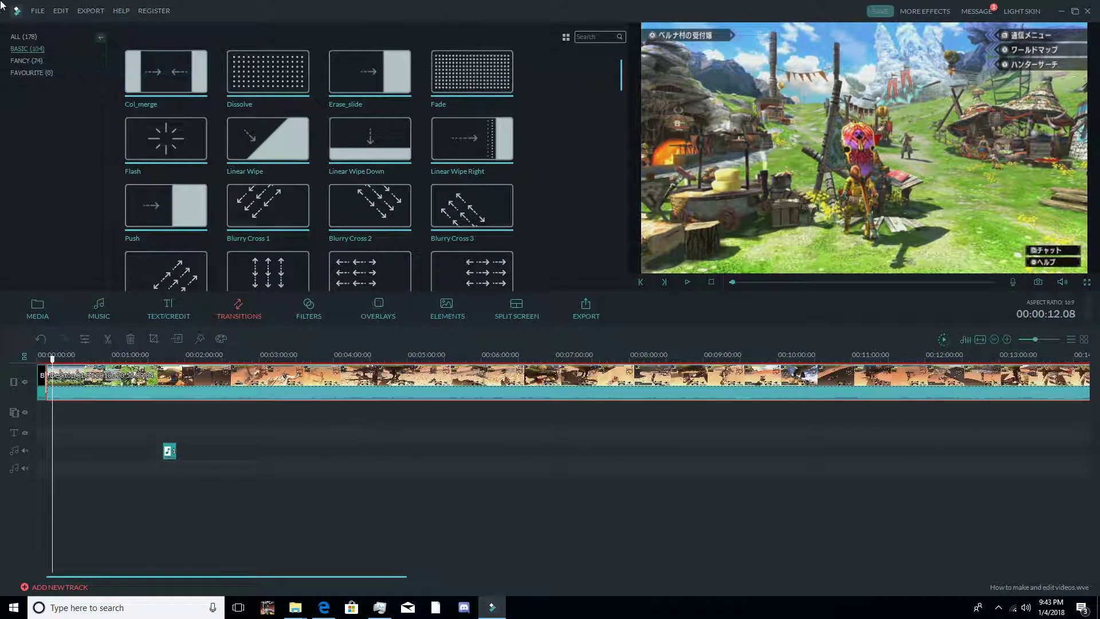
Open the recent project Let's Play Empire Earth Intro.wve
{"action": "left_click", "coordinate": [37, 11]}
{"action": "mouse_move", "coordinate": [85, 50]}
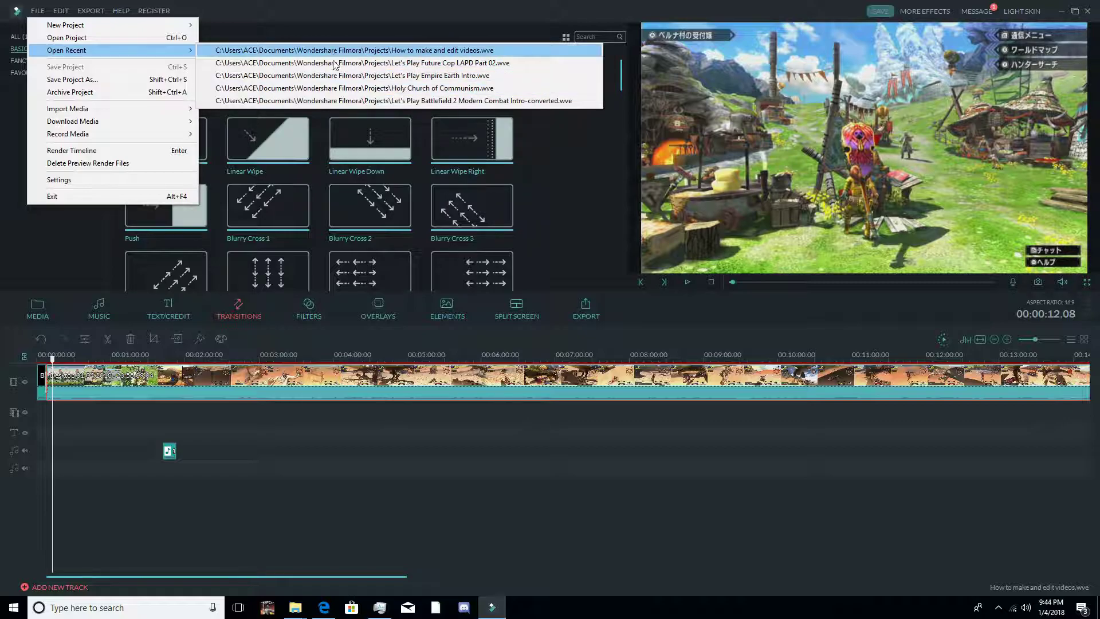
{"action": "left_click", "coordinate": [340, 75]}
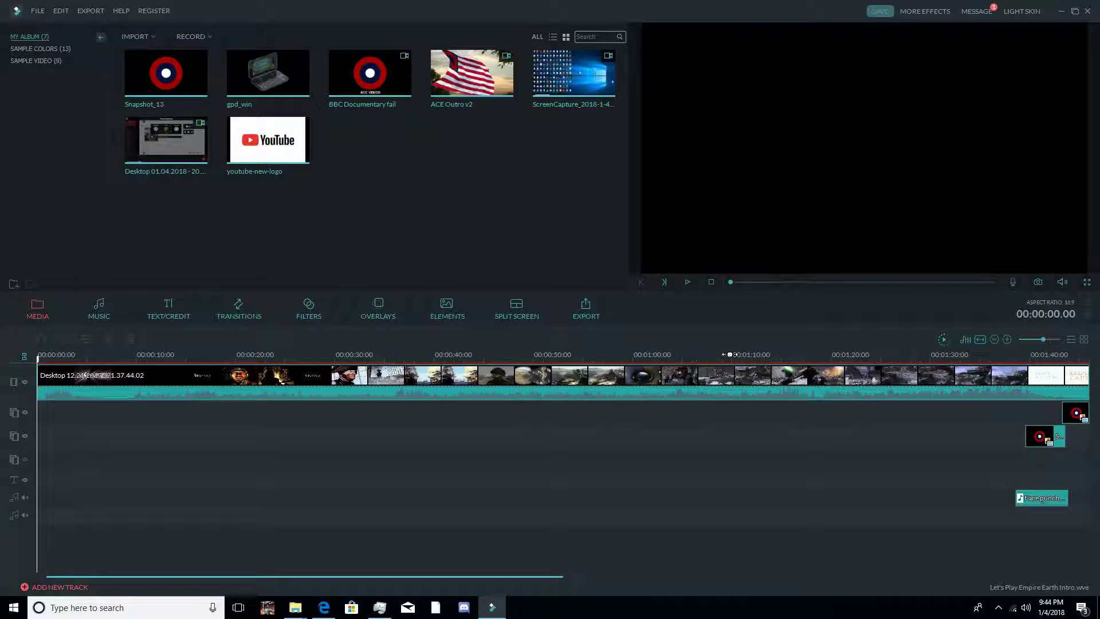
Scrub to the Empire Earth logo near 00:01:40 and play back the section where the target logo slides in
{"action": "scroll", "coordinate": [705, 359], "scroll_direction": "down", "scroll_amount": 3}
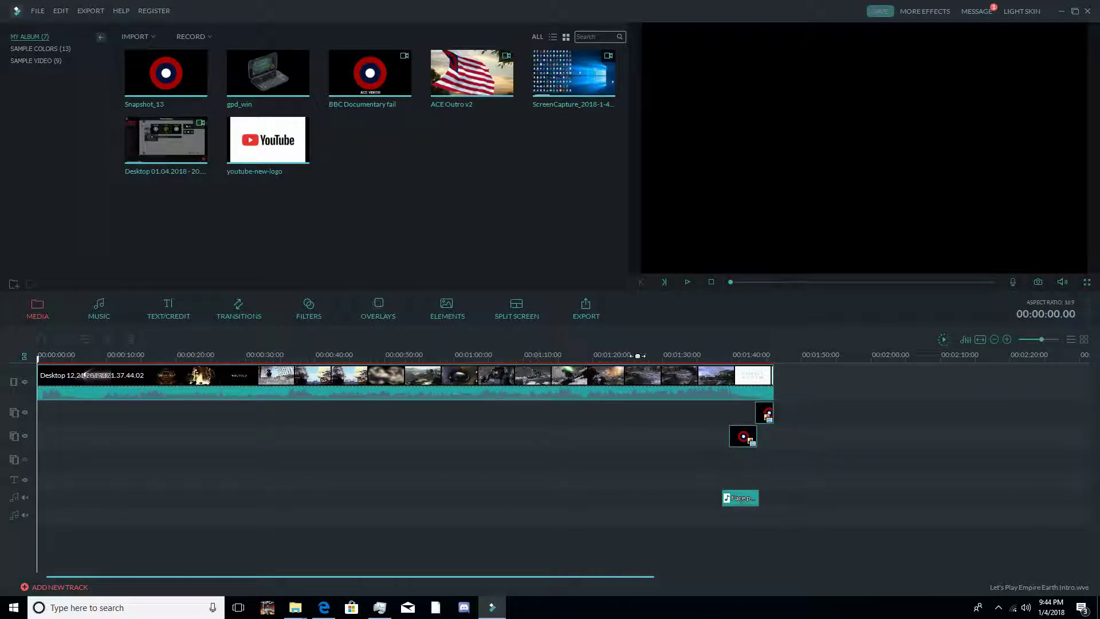
{"action": "left_click", "coordinate": [636, 360]}
{"action": "left_click_drag", "start_coordinate": [636, 359], "coordinate": [732, 376]}
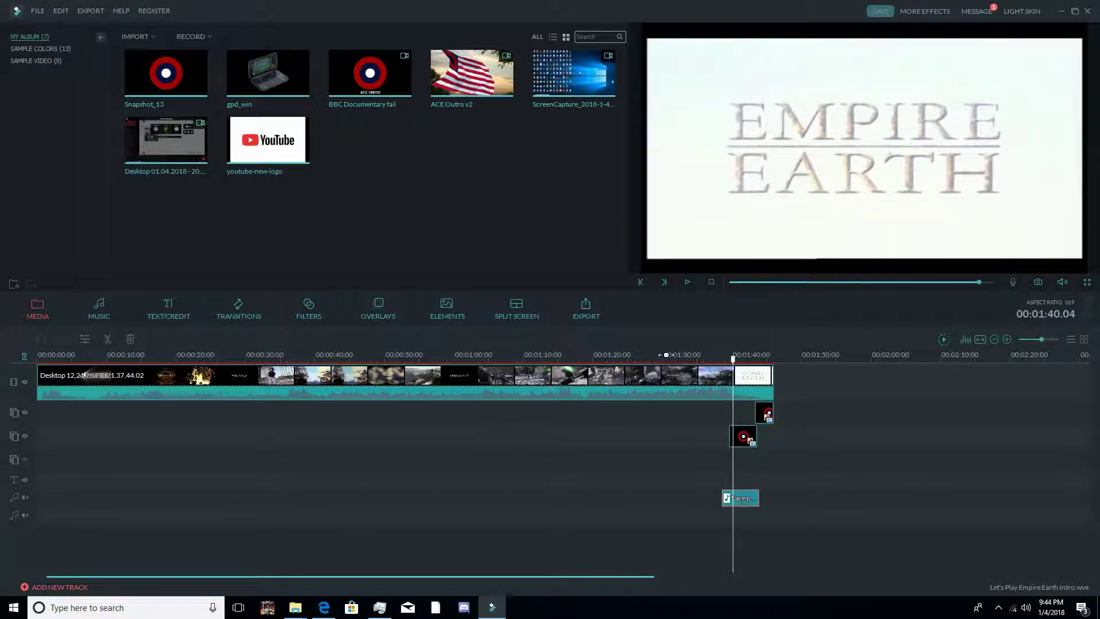
{"action": "scroll", "coordinate": [671, 354], "scroll_direction": "up", "scroll_amount": 2}
{"action": "scroll", "coordinate": [714, 362], "scroll_direction": "up", "scroll_amount": 1}
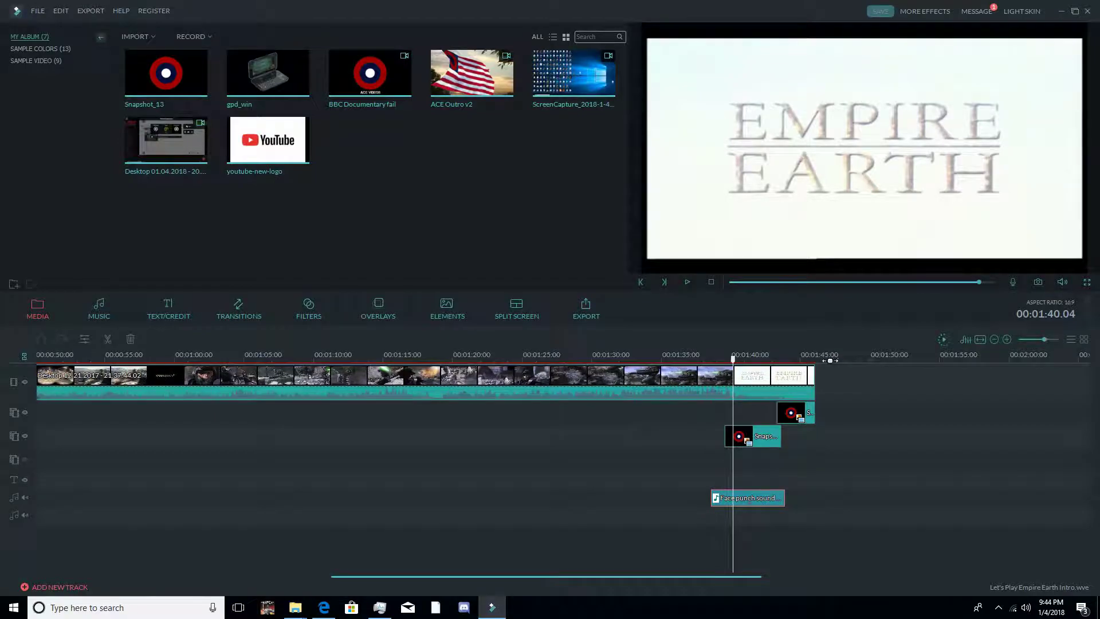
{"action": "mouse_move", "coordinate": [733, 361]}
{"action": "left_mouse_down"}
{"action": "mouse_move", "coordinate": [781, 363]}
{"action": "mouse_move", "coordinate": [720, 369]}
{"action": "left_mouse_up"}
{"action": "left_click", "coordinate": [688, 282]}
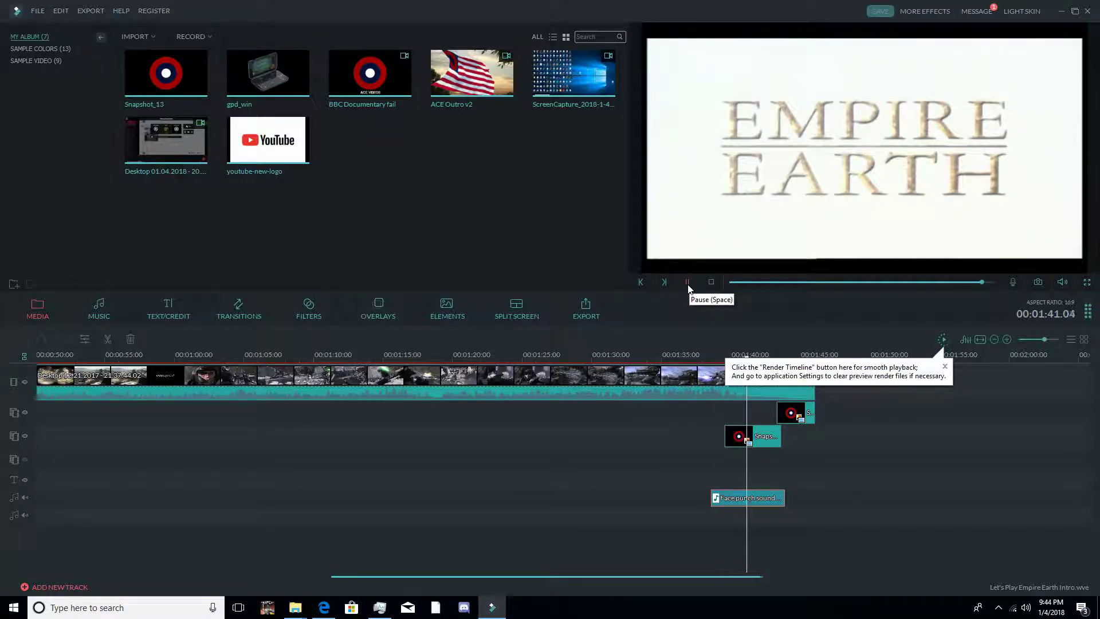
{"action": "left_click", "coordinate": [687, 281]}
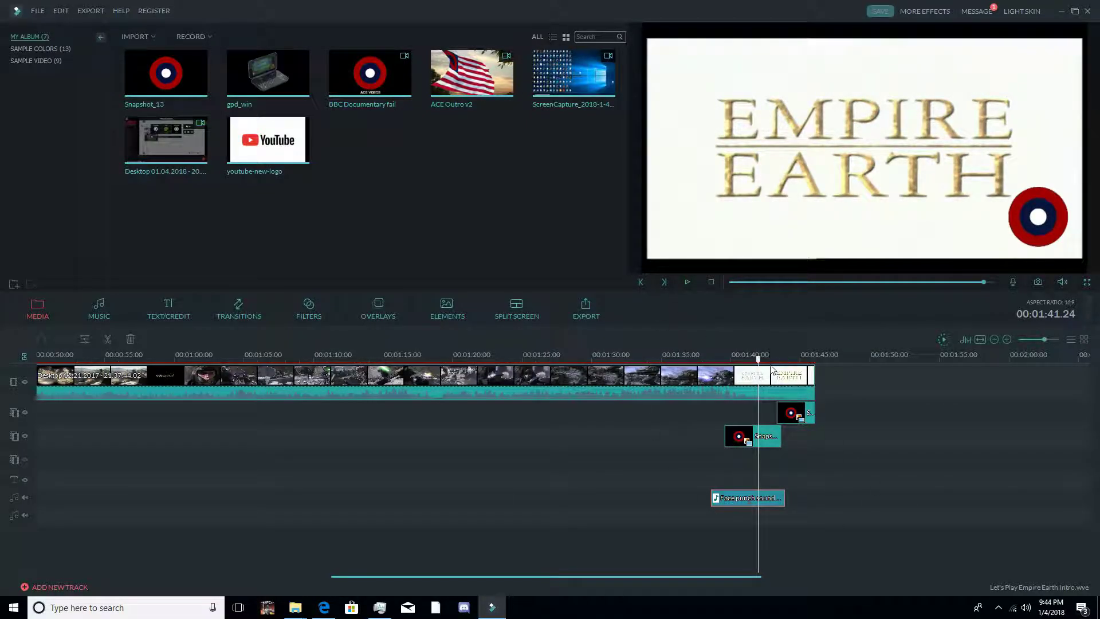
Scrub across the logo overlays from 00:01:39.14 to 00:01:43.12, then from the opening footage to 00:01:41.07, to examine how they fit the video
{"action": "left_click_drag", "start_coordinate": [751, 359], "coordinate": [726, 362]}
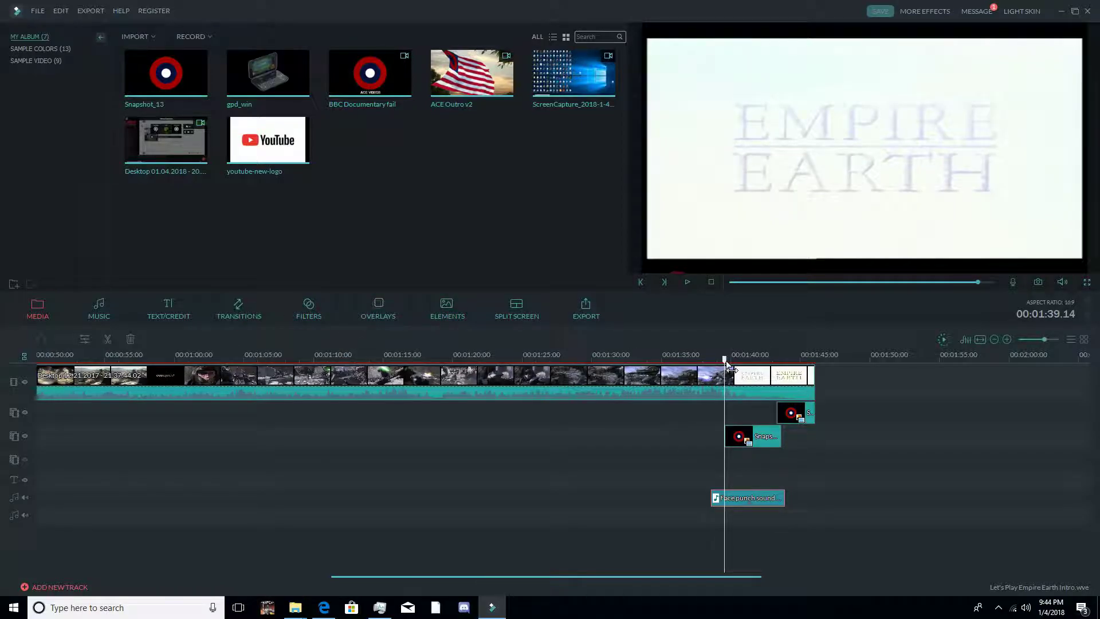
{"action": "left_click_drag", "start_coordinate": [721, 360], "coordinate": [783, 357]}
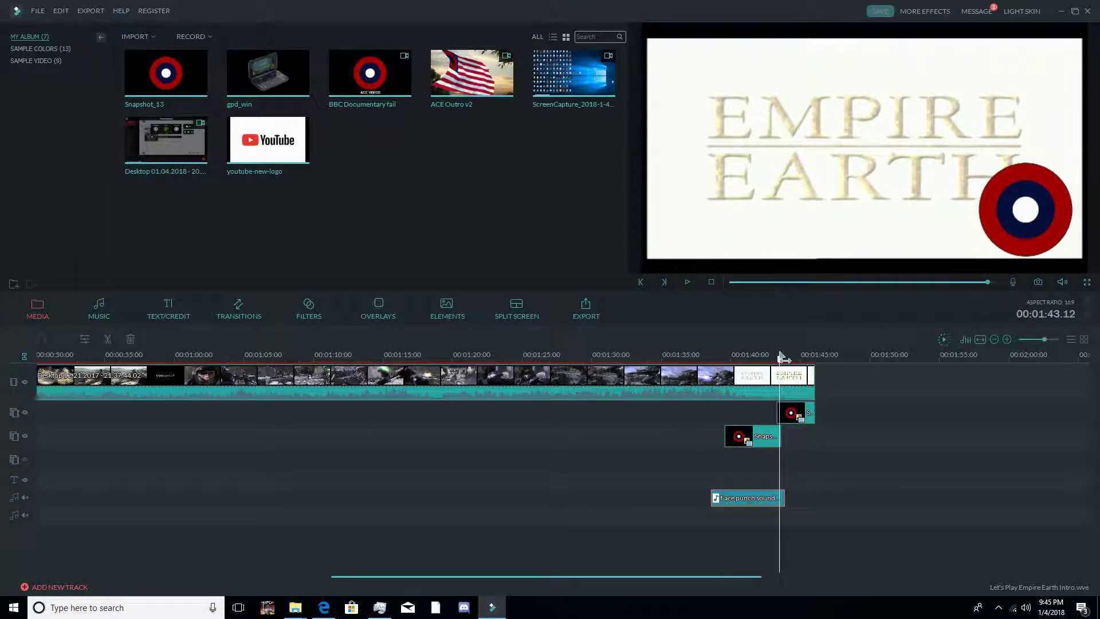
{"action": "scroll", "coordinate": [681, 363], "scroll_direction": "down", "scroll_amount": 5}
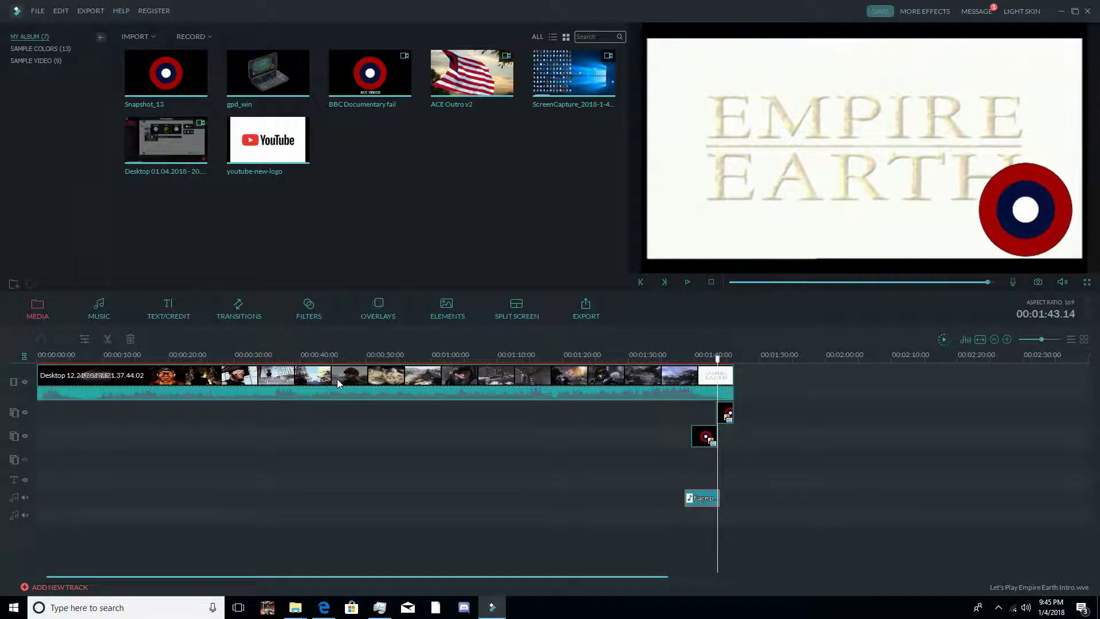
{"action": "left_click", "coordinate": [86, 361]}
{"action": "left_click_drag", "start_coordinate": [87, 362], "coordinate": [709, 385]}
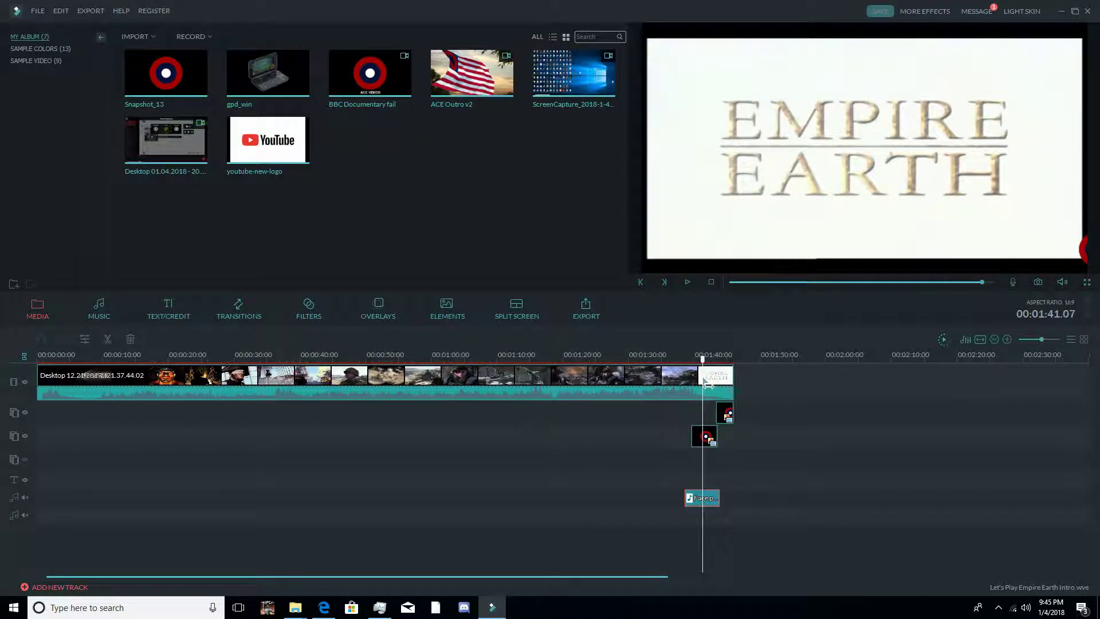
{"action": "left_click", "coordinate": [1007, 339]}
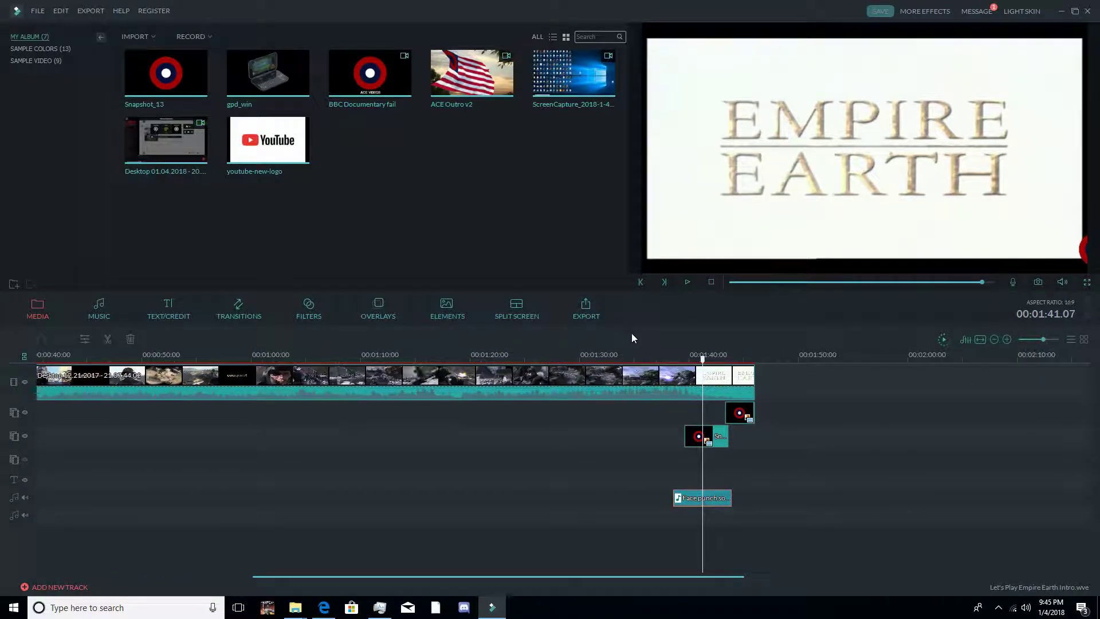
{"action": "scroll", "coordinate": [682, 351], "scroll_direction": "up", "scroll_amount": 1}
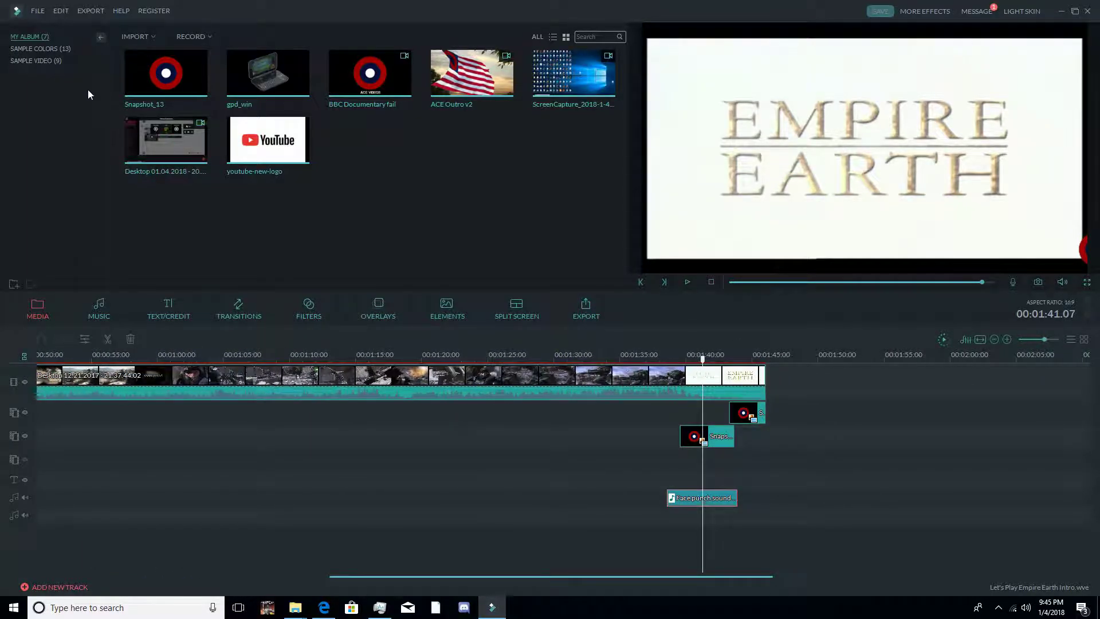
Place Snapshot_13 on the second overlay track at 00:01:21.11, before the existing snapshot clip
{"action": "left_click", "coordinate": [190, 60]}
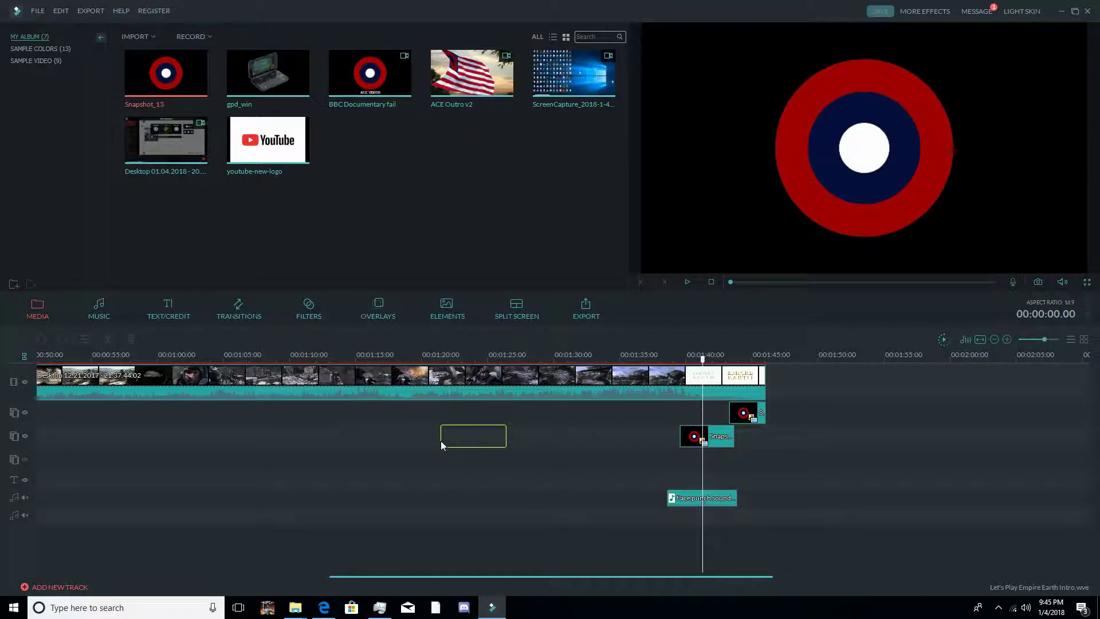
{"action": "left_click_drag", "start_coordinate": [441, 445], "coordinate": [442, 445]}
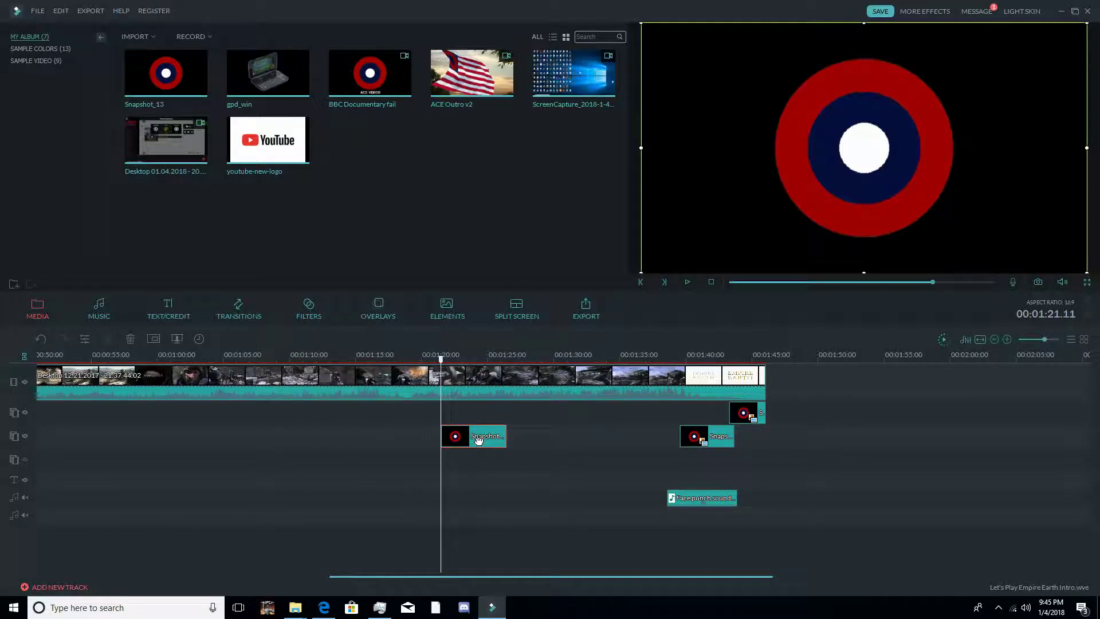
{"action": "left_click", "coordinate": [182, 76]}
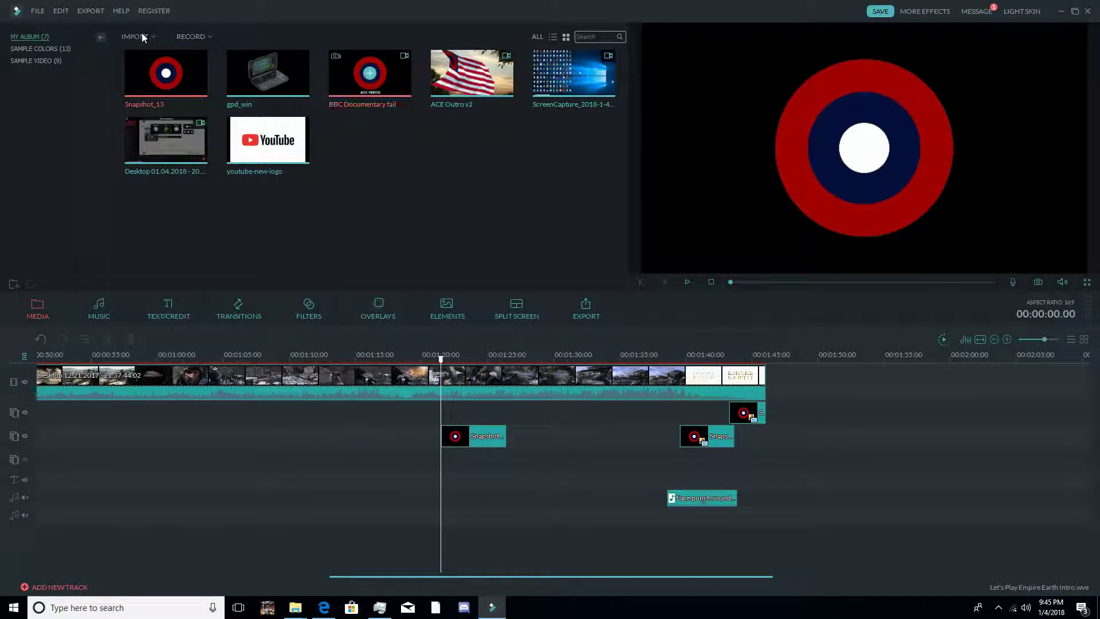
Make the black background of the snapshot overlay at 00:01:21.11 transparent with Chroma Key at intensity level 5
{"action": "right_click", "coordinate": [481, 439]}
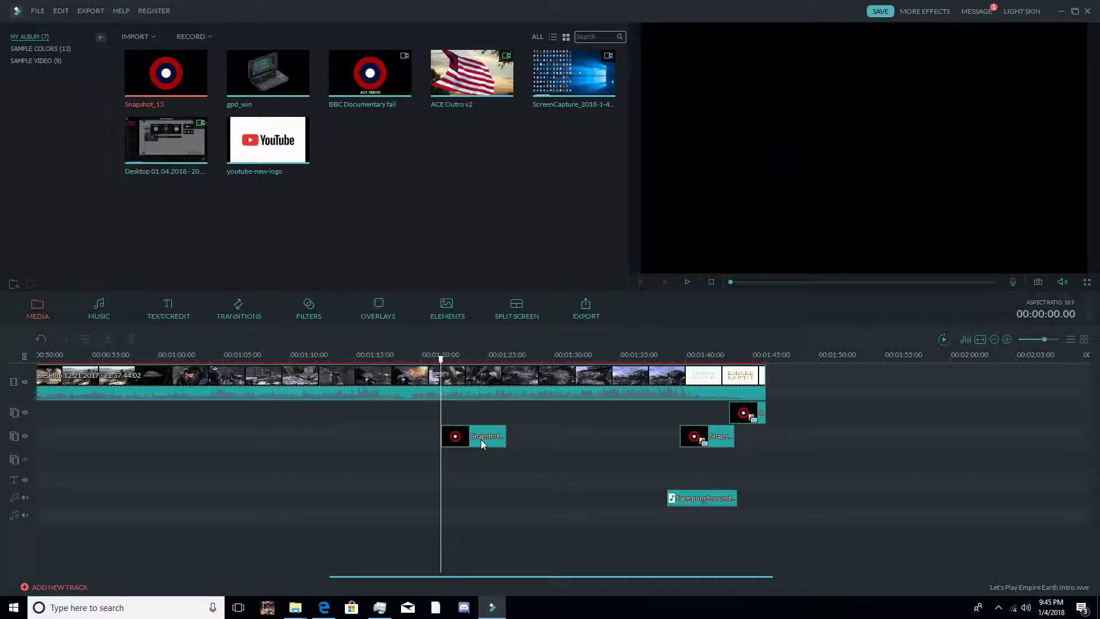
{"action": "left_click", "coordinate": [514, 545]}
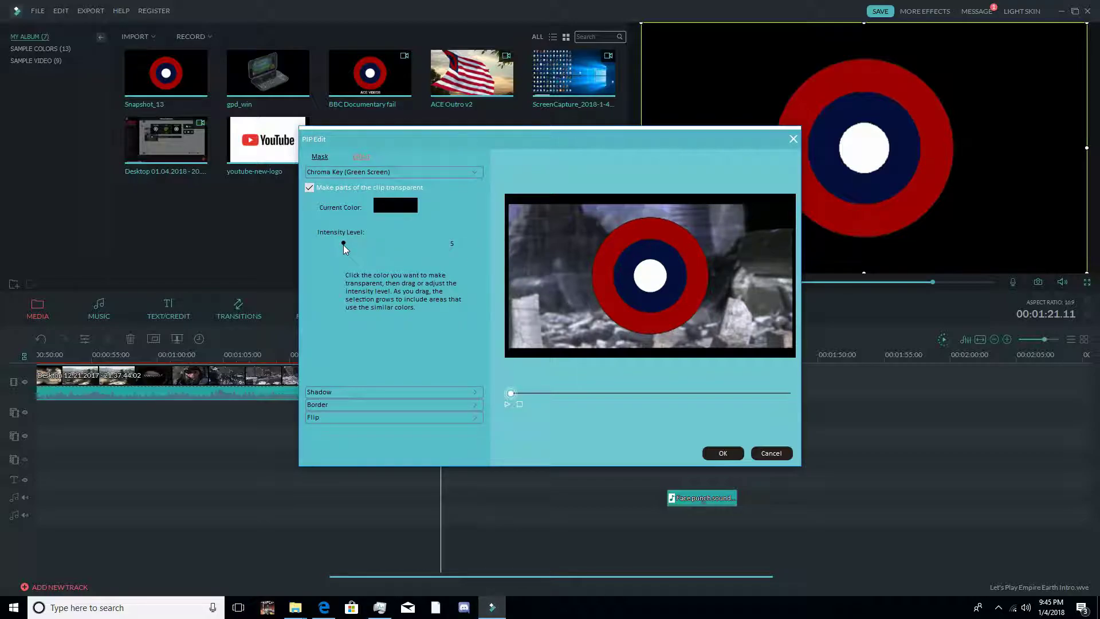
{"action": "left_click", "coordinate": [723, 453]}
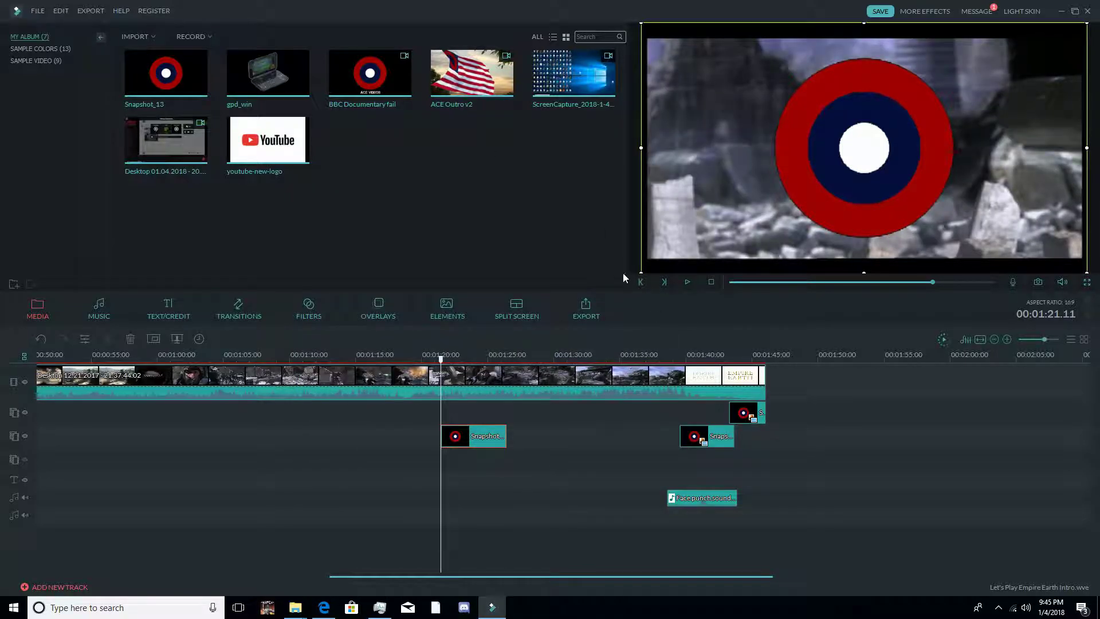
Apply the Fly to zoom in motion effect to the snapshot overlay at 00:01:21.11
{"action": "right_click", "coordinate": [482, 439]}
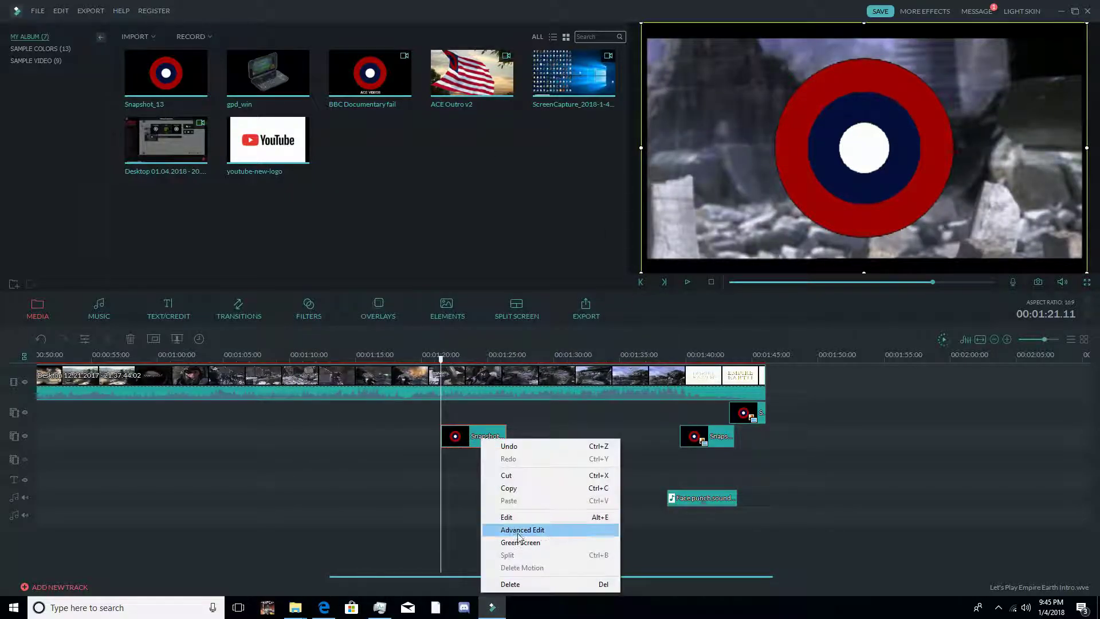
{"action": "left_click", "coordinate": [513, 519]}
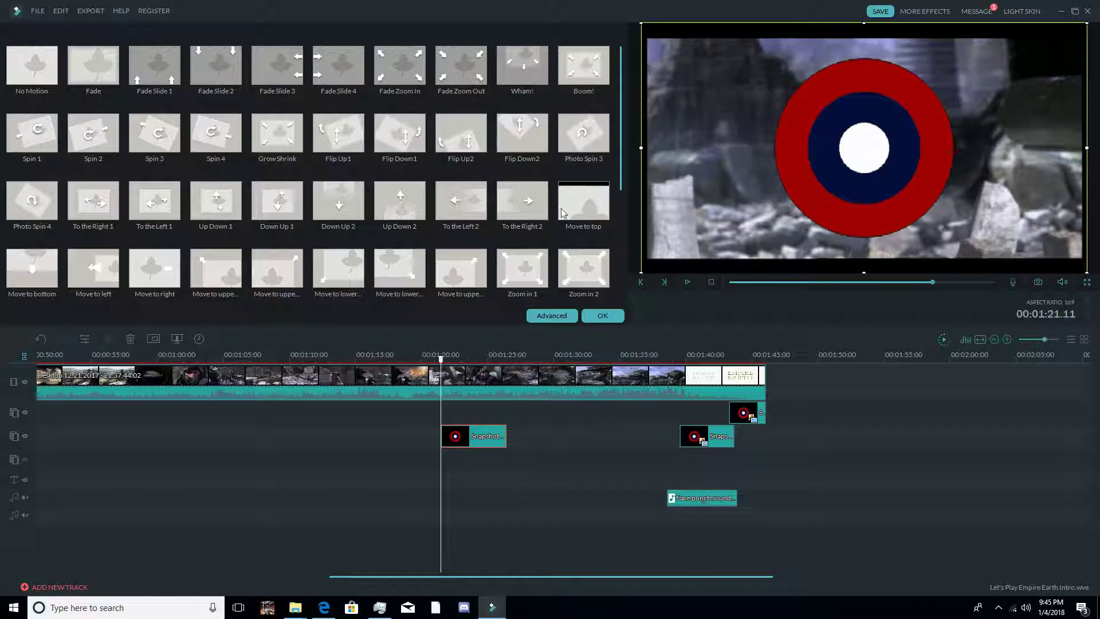
{"action": "left_click_drag", "start_coordinate": [619, 155], "coordinate": [620, 290]}
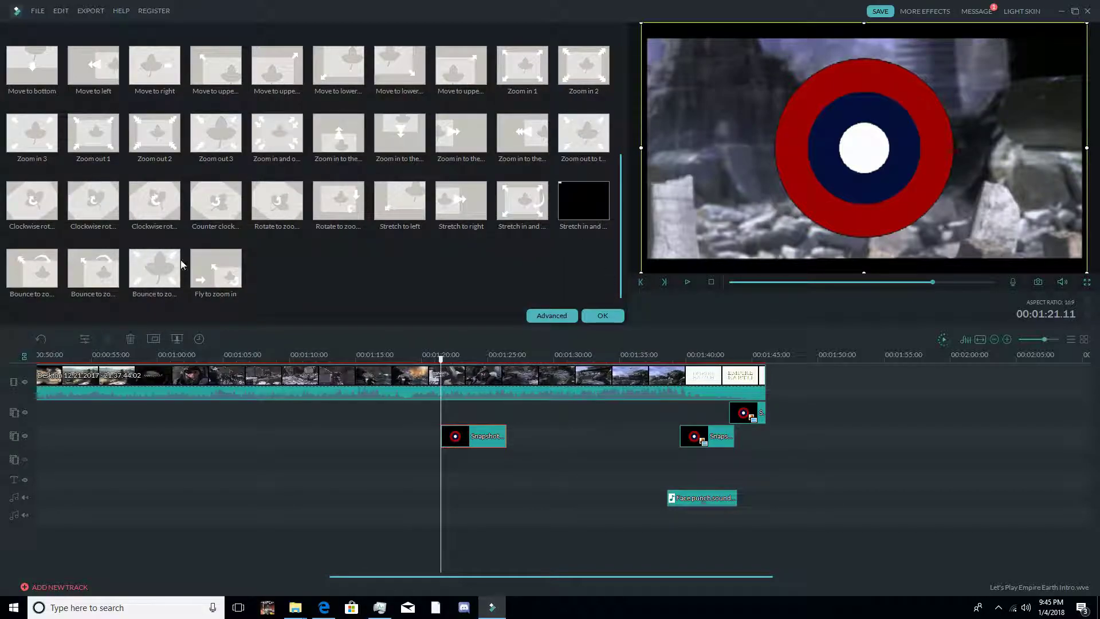
{"action": "left_click", "coordinate": [216, 268]}
{"action": "left_click", "coordinate": [601, 319]}
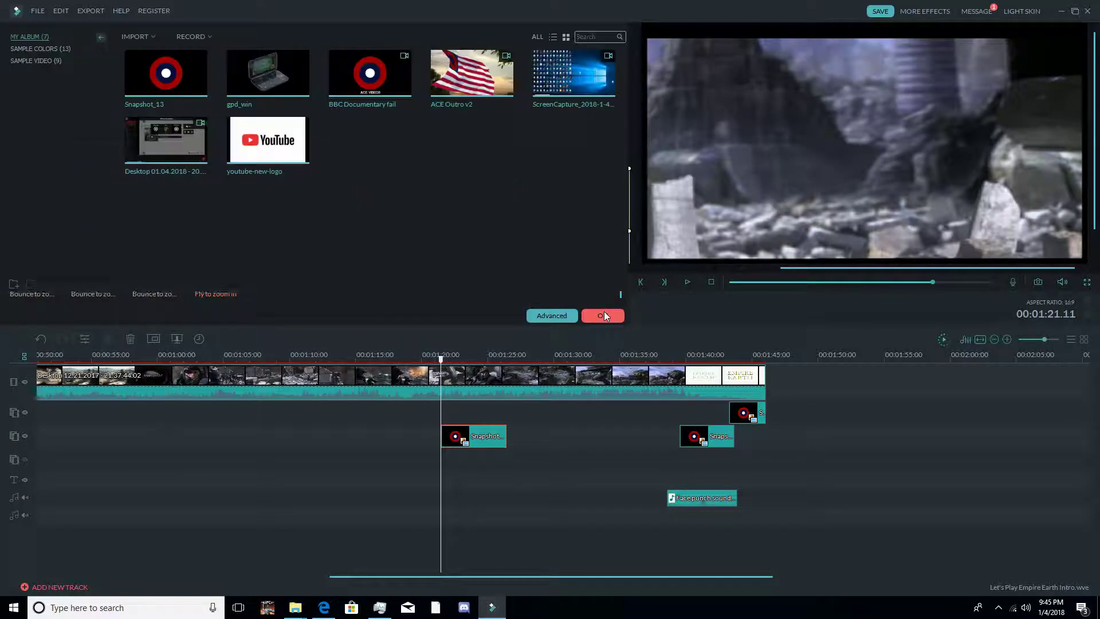
Place Snapshot_13 on the first overlay track at 00:01:25.13 and key out its black background at intensity level 5
{"action": "left_click_drag", "start_coordinate": [437, 368], "coordinate": [494, 375]}
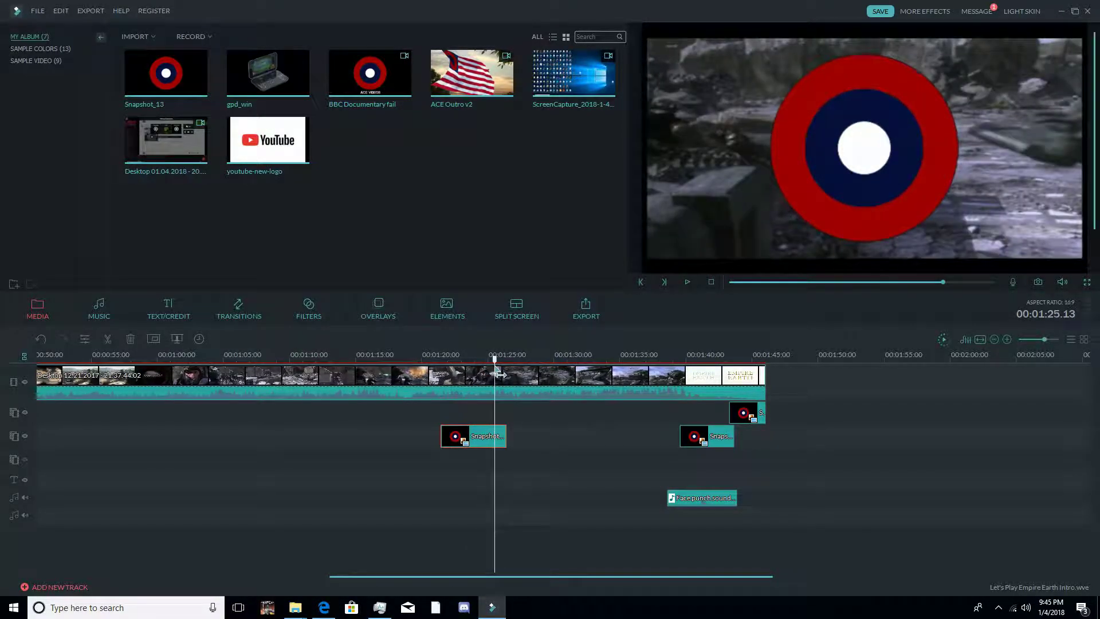
{"action": "left_click_drag", "start_coordinate": [189, 77], "coordinate": [490, 407]}
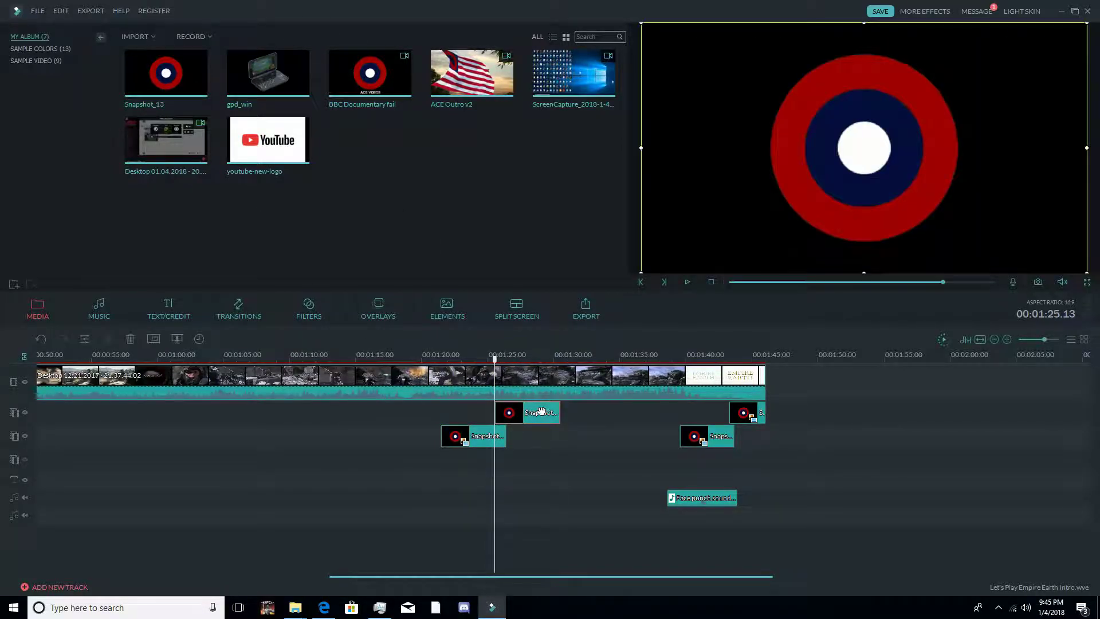
{"action": "right_click", "coordinate": [539, 411]}
{"action": "left_click", "coordinate": [586, 516]}
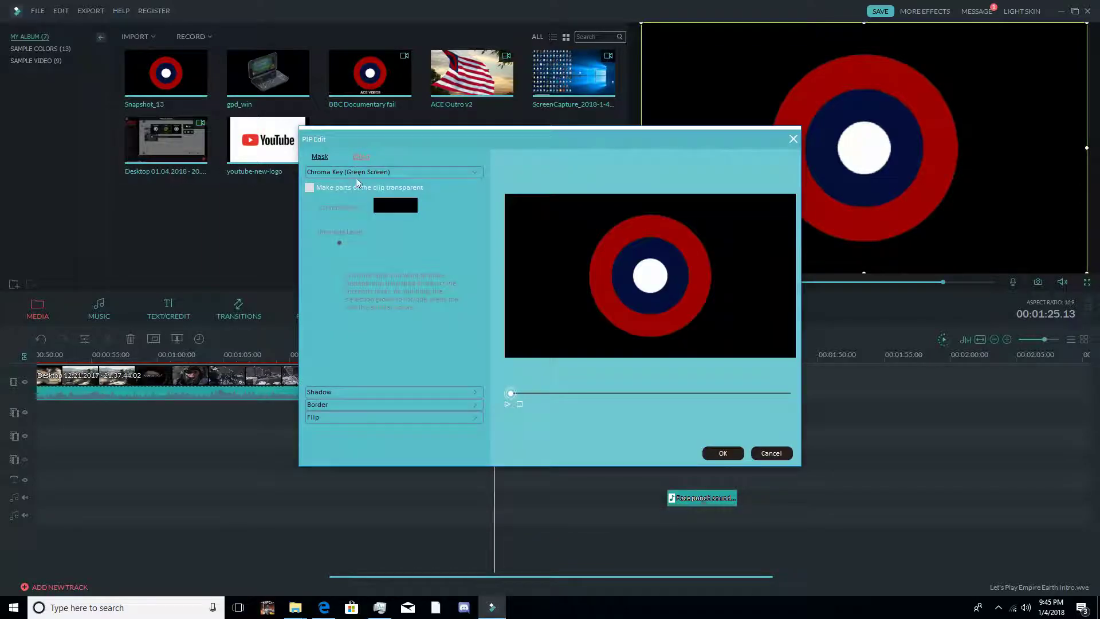
{"action": "left_click", "coordinate": [310, 188]}
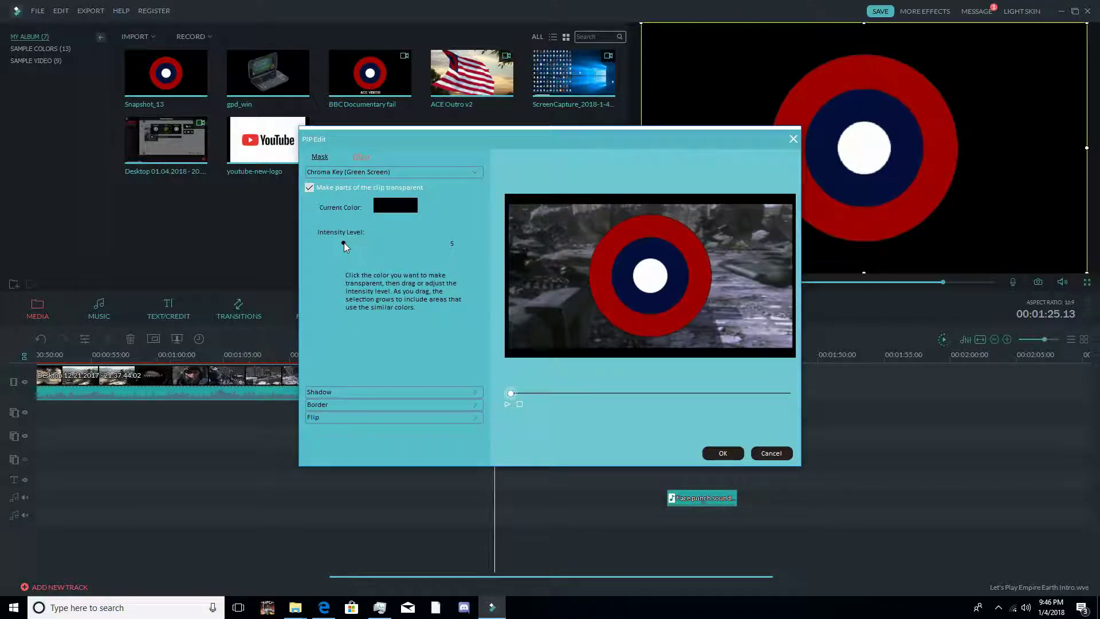
{"action": "left_click", "coordinate": [722, 453]}
Apply the Fade motion effect to the snapshot overlay at 00:01:25.13
{"action": "right_click", "coordinate": [504, 414]}
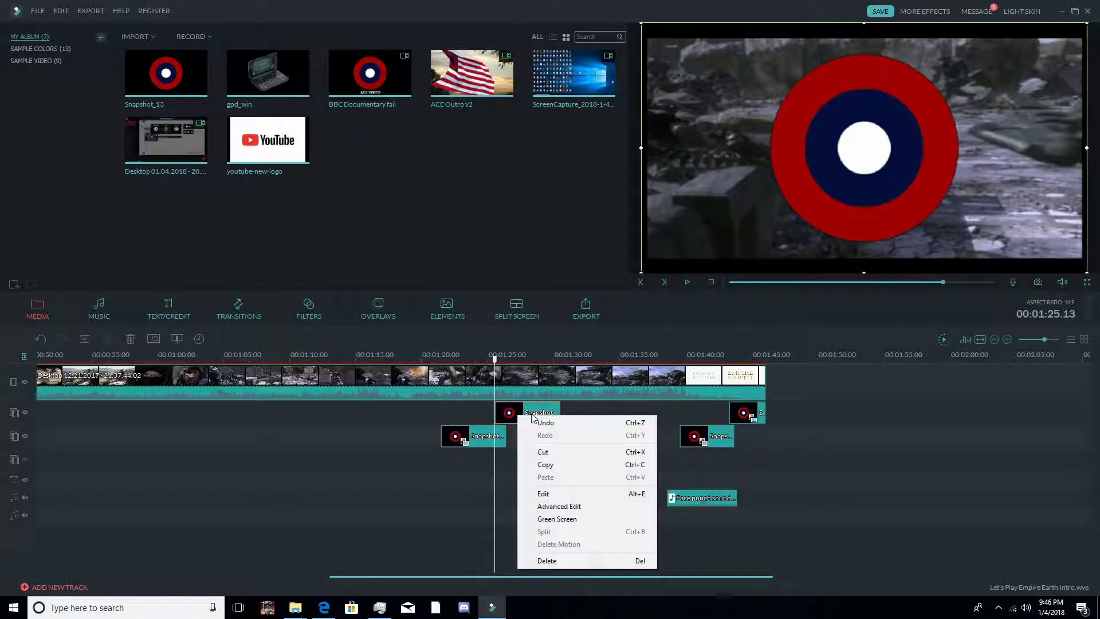
{"action": "left_click", "coordinate": [544, 491]}
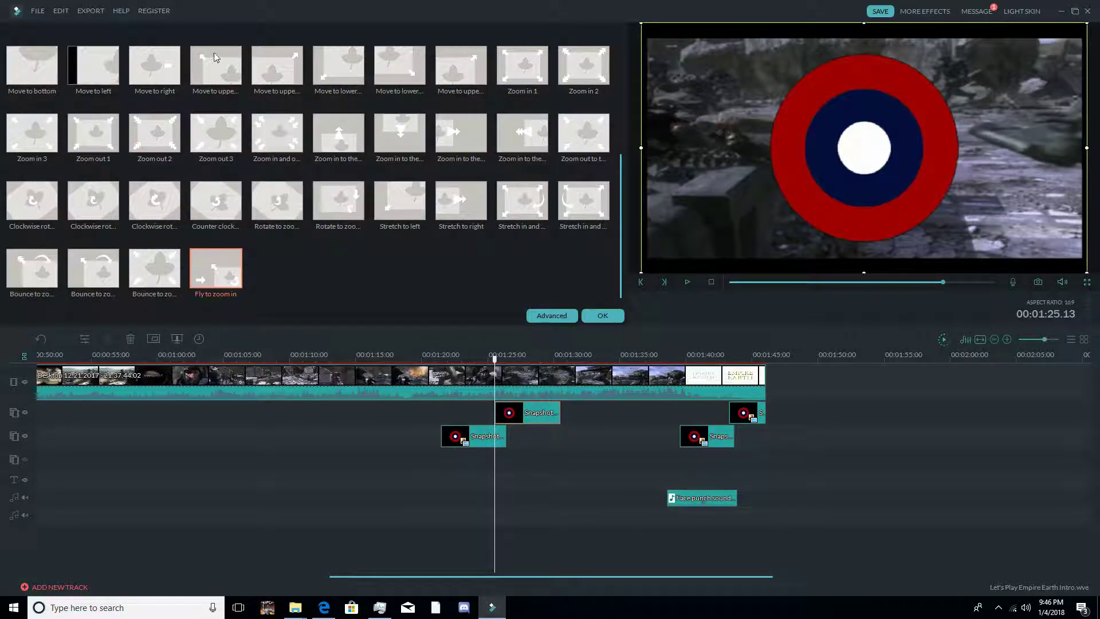
{"action": "left_click_drag", "start_coordinate": [623, 204], "coordinate": [502, 75]}
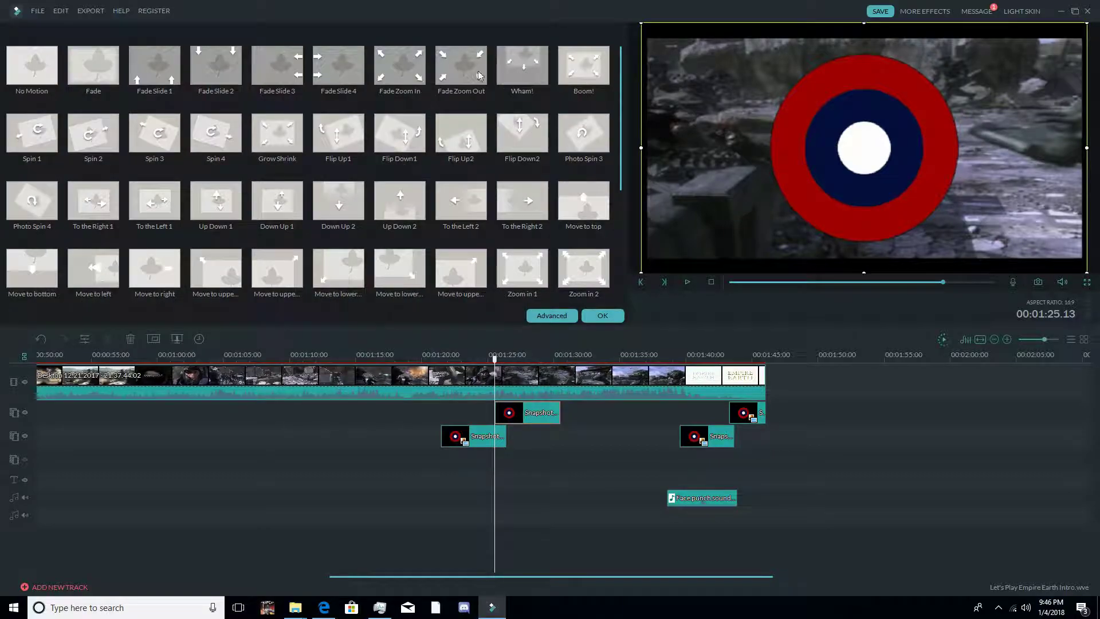
{"action": "left_click", "coordinate": [94, 76]}
{"action": "left_click", "coordinate": [603, 316]}
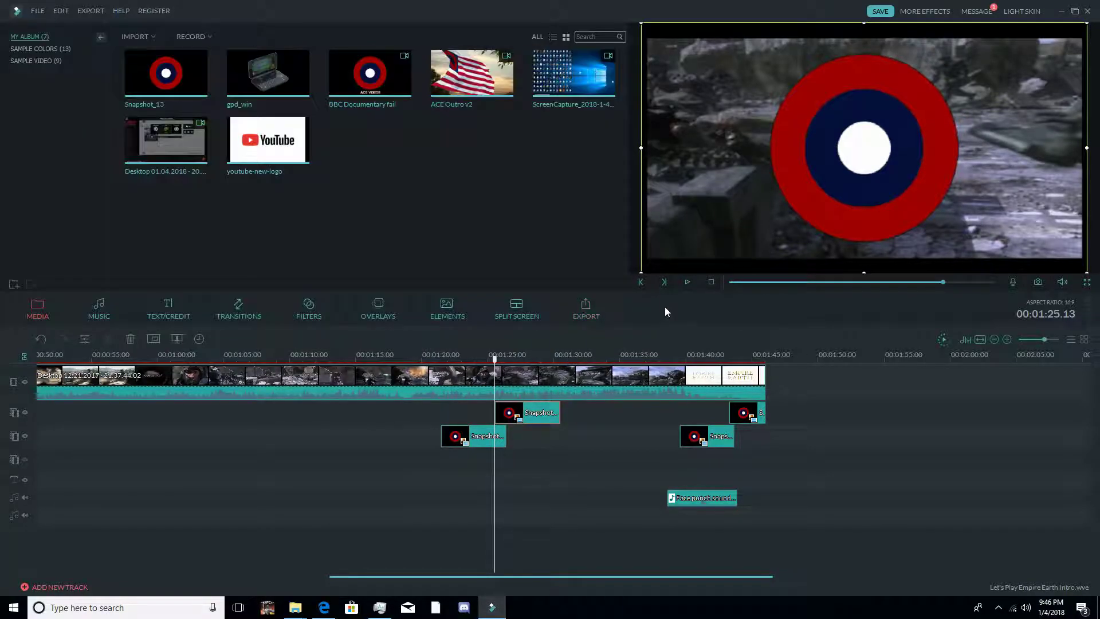
Play back and scrub the section from 00:01:25 to 00:01:31.12 to examine the fading snapshot overlay
{"action": "left_click", "coordinate": [689, 285]}
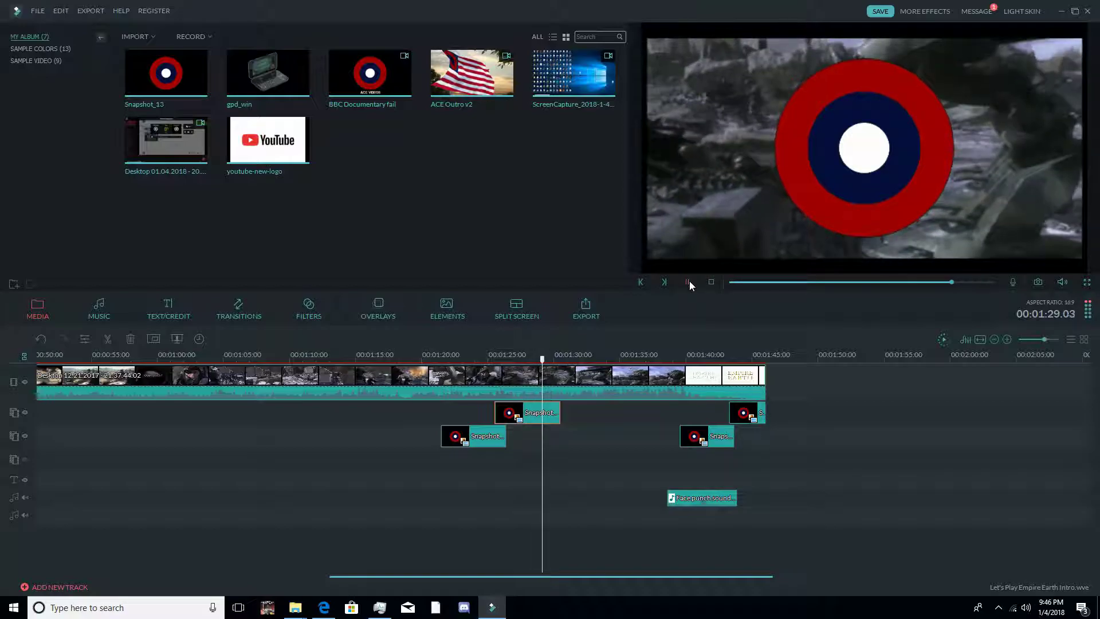
{"action": "left_click", "coordinate": [690, 284]}
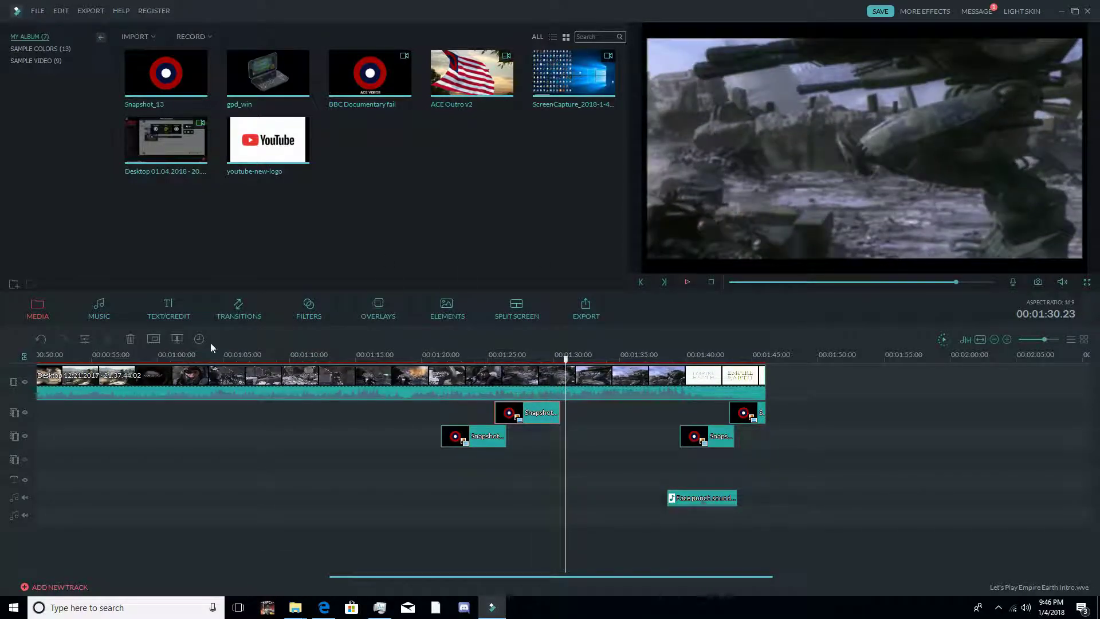
{"action": "mouse_move", "coordinate": [492, 355]}
{"action": "left_mouse_down"}
{"action": "mouse_move", "coordinate": [567, 361]}
{"action": "mouse_move", "coordinate": [490, 358]}
{"action": "left_mouse_up"}
{"action": "left_click", "coordinate": [687, 281]}
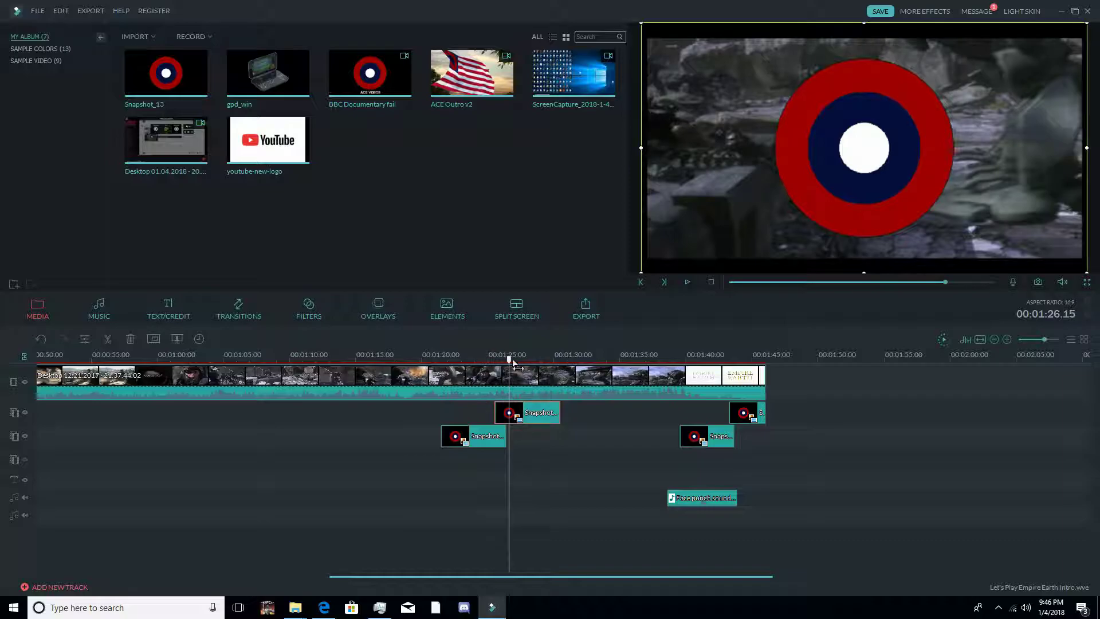
{"action": "left_click_drag", "start_coordinate": [509, 370], "coordinate": [573, 366]}
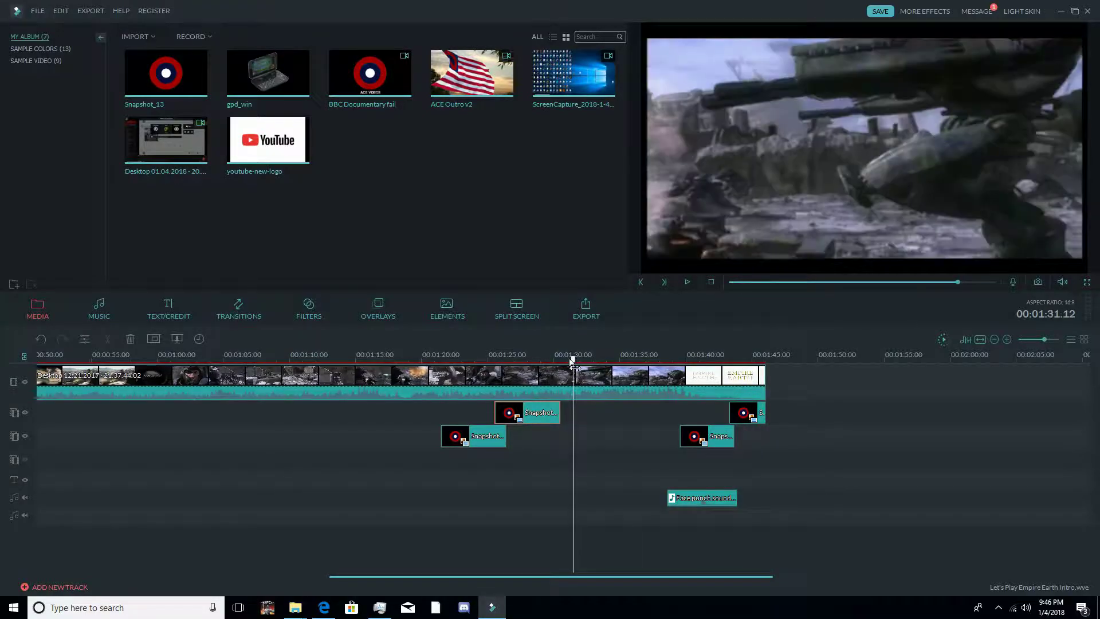
Delete the two snapshot overlays placed at 00:01:21.11 and 00:01:25.13
{"action": "left_click", "coordinate": [489, 440]}
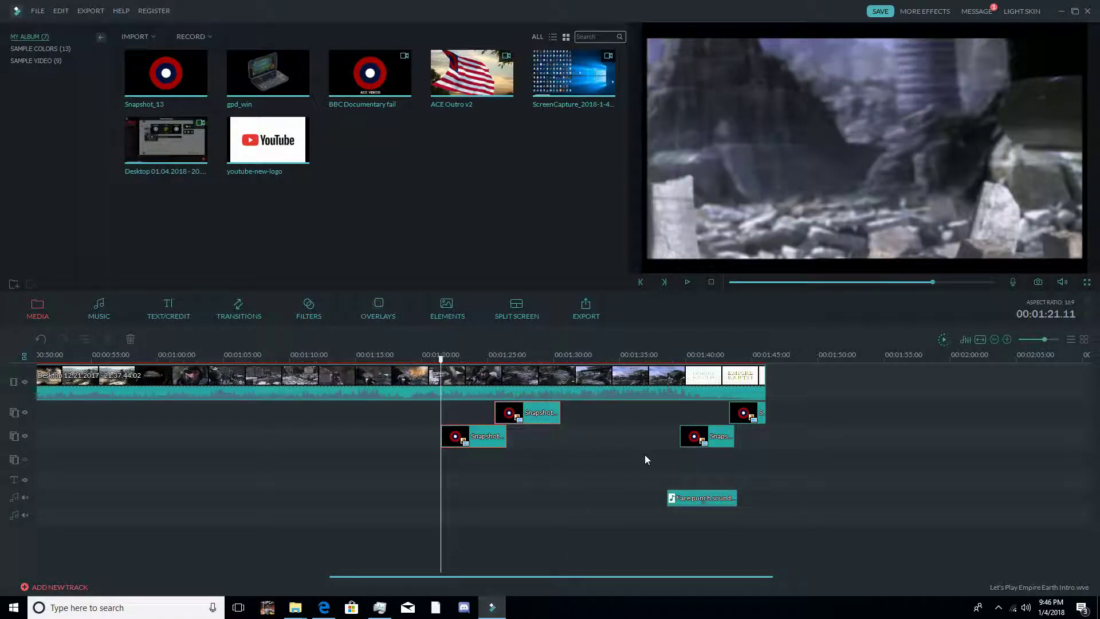
{"action": "key", "text": "Delete"}
Open the recent project How to make and edit videos.wve
{"action": "left_click", "coordinate": [37, 10]}
{"action": "mouse_move", "coordinate": [178, 52]}
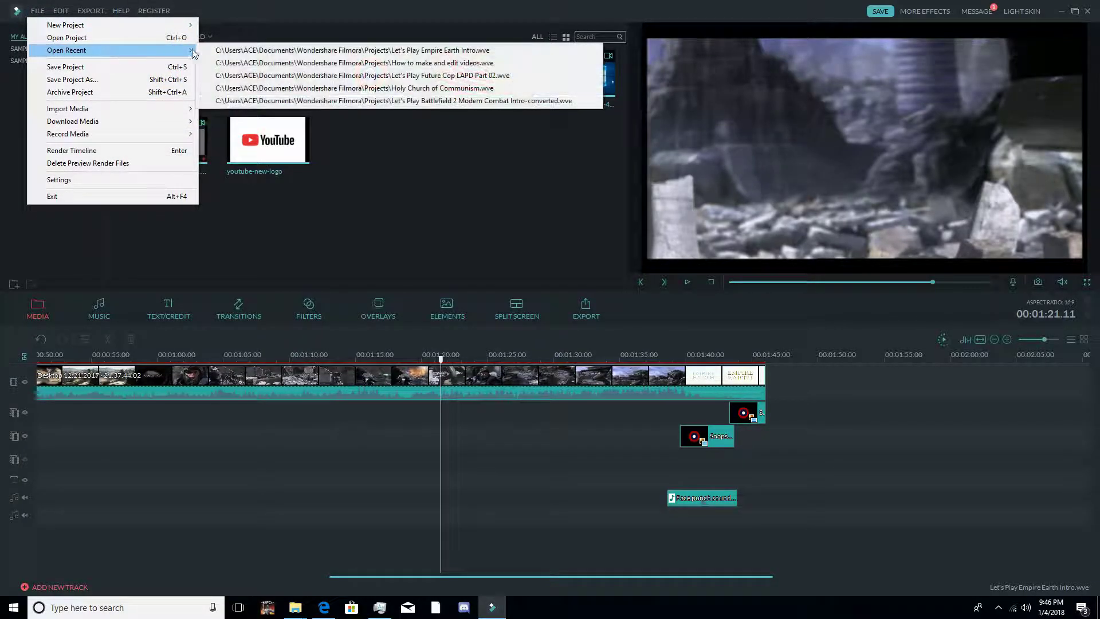
{"action": "left_click", "coordinate": [314, 64]}
{"action": "left_click", "coordinate": [549, 324]}
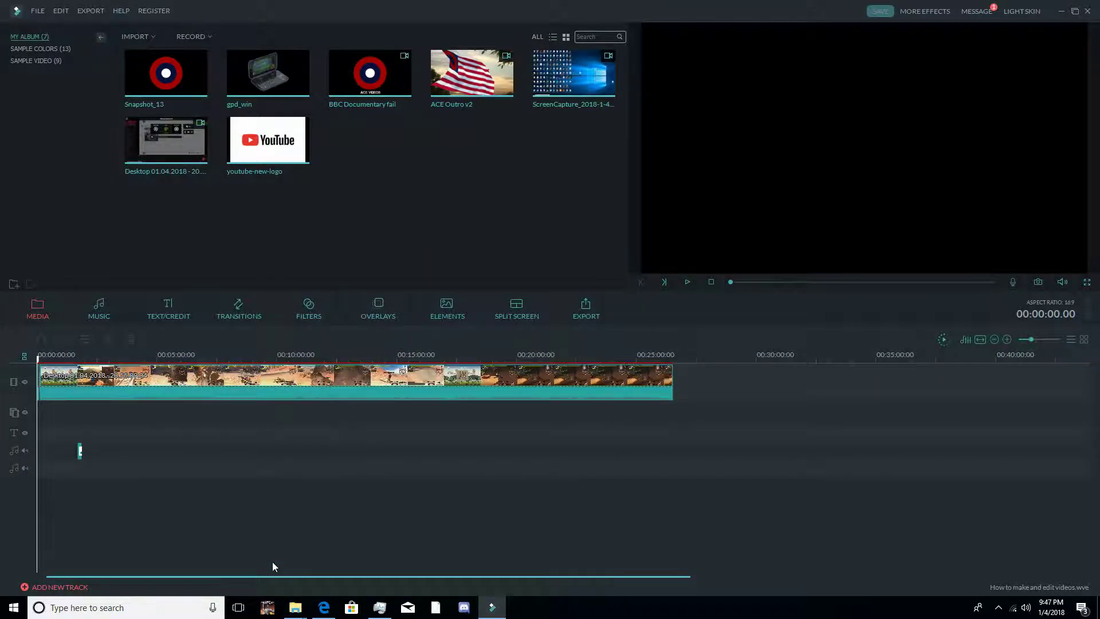
Append the ACE Outro v2 clip to the end of the gameplay footage on the video track at 00:26:33.20
{"action": "left_click_drag", "start_coordinate": [102, 353], "coordinate": [584, 342]}
{"action": "left_click_drag", "start_coordinate": [517, 355], "coordinate": [971, 391]}
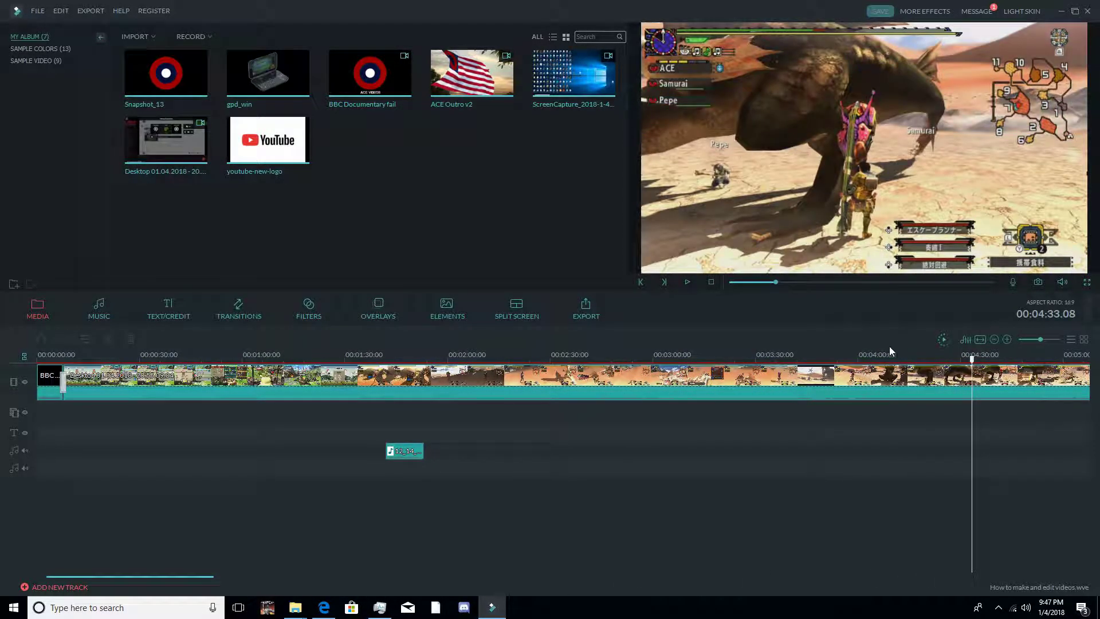
{"action": "mouse_move", "coordinate": [893, 354]}
{"action": "left_mouse_down"}
{"action": "mouse_move", "coordinate": [499, 351]}
{"action": "mouse_move", "coordinate": [756, 374]}
{"action": "mouse_move", "coordinate": [882, 359]}
{"action": "left_mouse_up"}
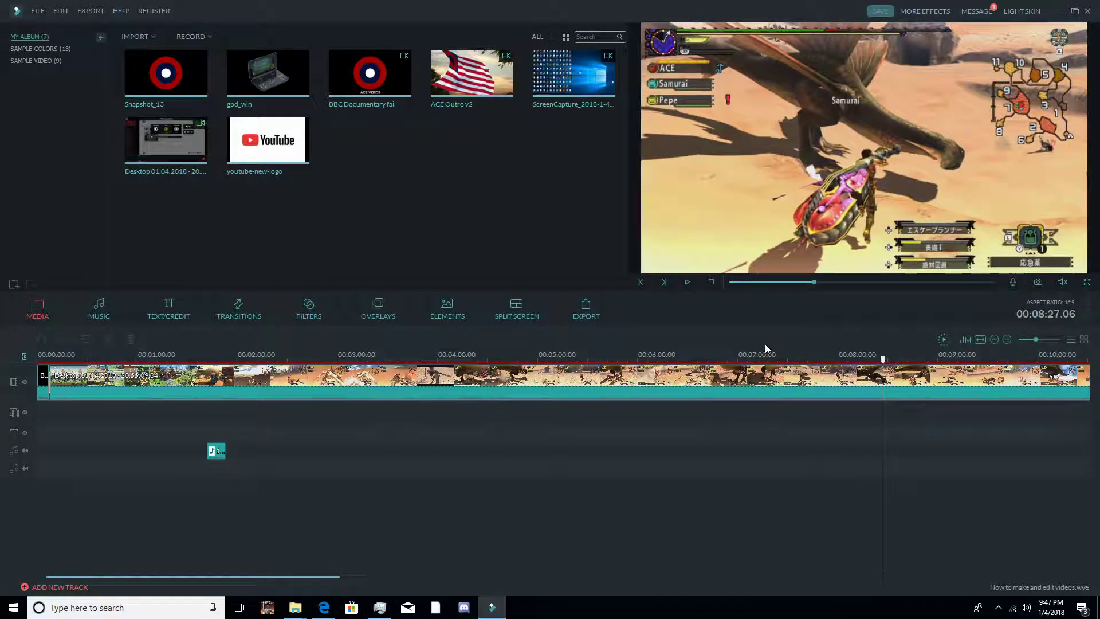
{"action": "scroll", "coordinate": [789, 361], "scroll_direction": "down", "scroll_amount": 5}
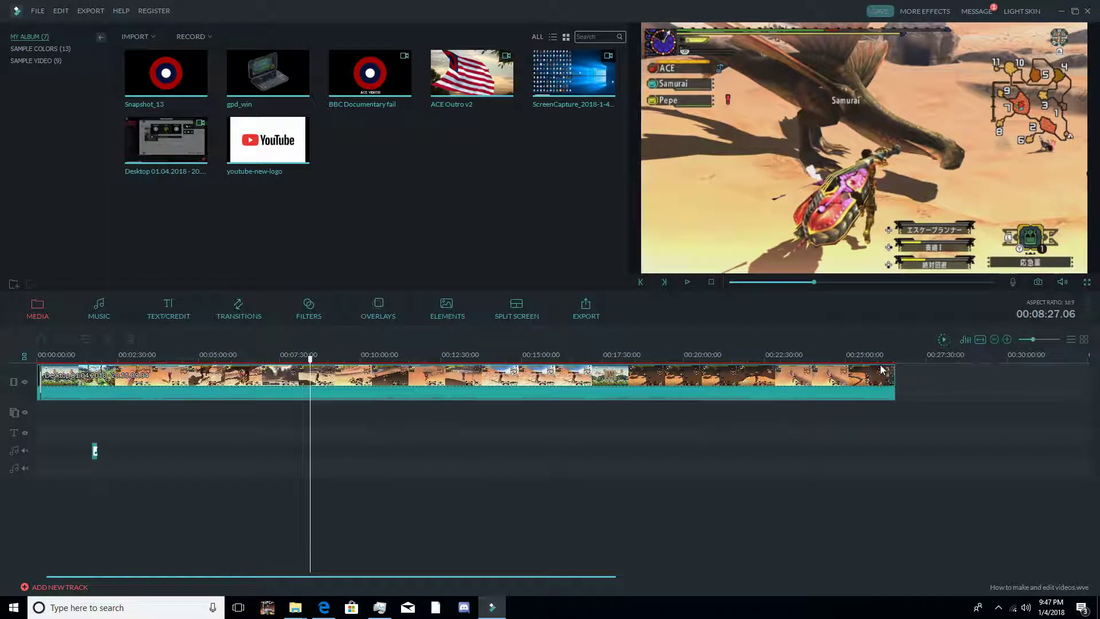
{"action": "left_click_drag", "start_coordinate": [885, 352], "coordinate": [904, 364]}
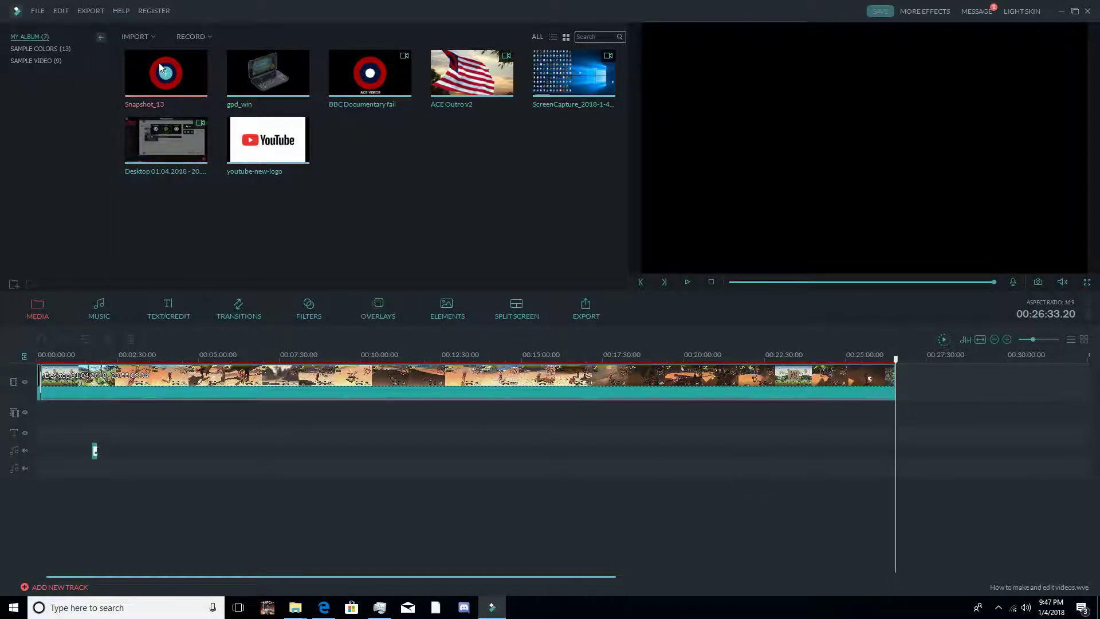
{"action": "left_click_drag", "start_coordinate": [446, 82], "coordinate": [965, 450]}
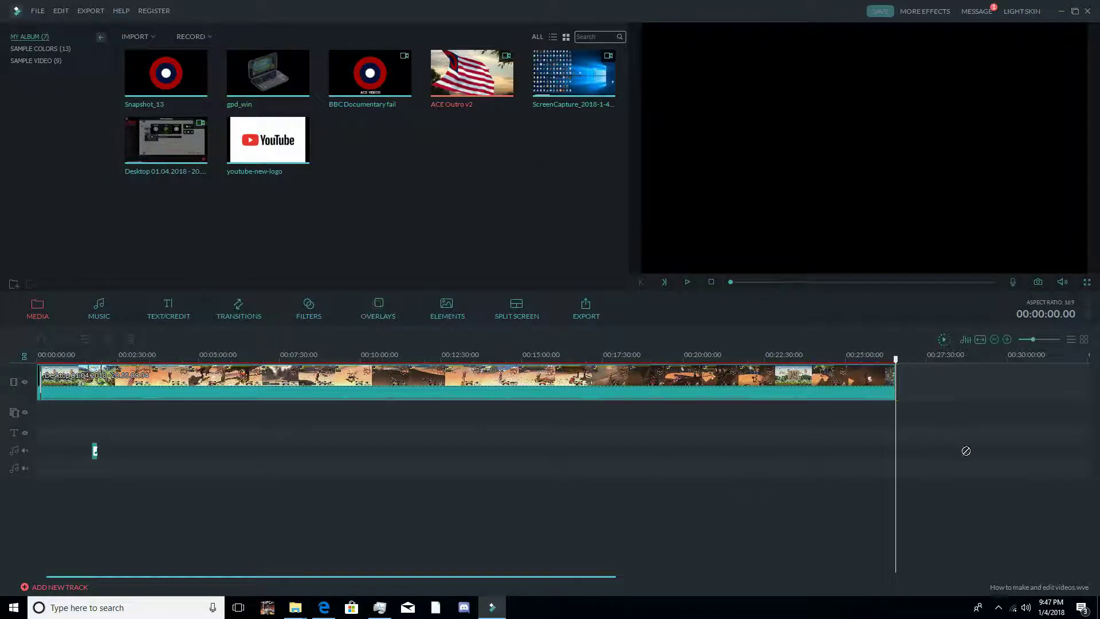
{"action": "left_click_drag", "start_coordinate": [753, 342], "coordinate": [752, 341]}
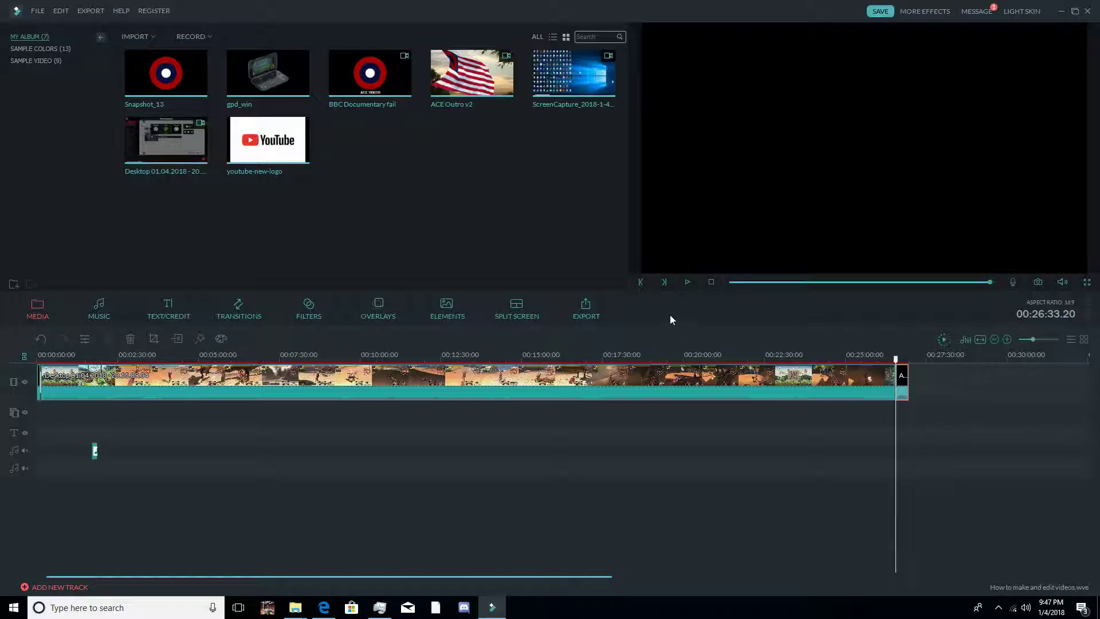
Cut off the end of the gameplay clip at 00:26:28.07 so that the ACE Outro follows directly
{"action": "scroll", "coordinate": [596, 349], "scroll_direction": "up", "scroll_amount": 3}
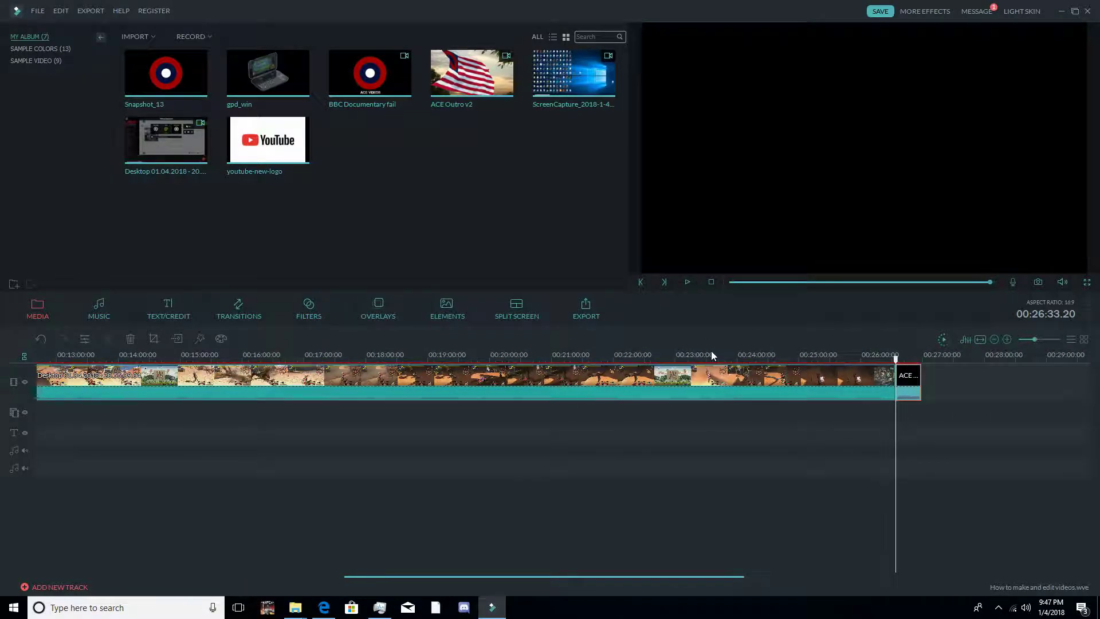
{"action": "scroll", "coordinate": [718, 367], "scroll_direction": "up", "scroll_amount": 2}
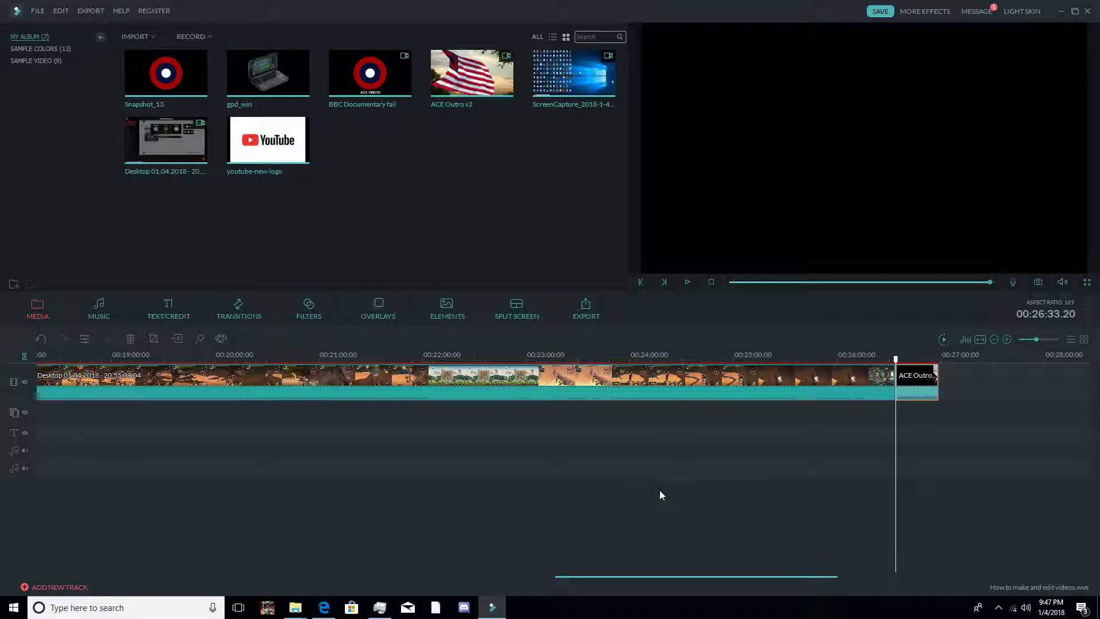
{"action": "left_click_drag", "start_coordinate": [678, 577], "coordinate": [790, 553]}
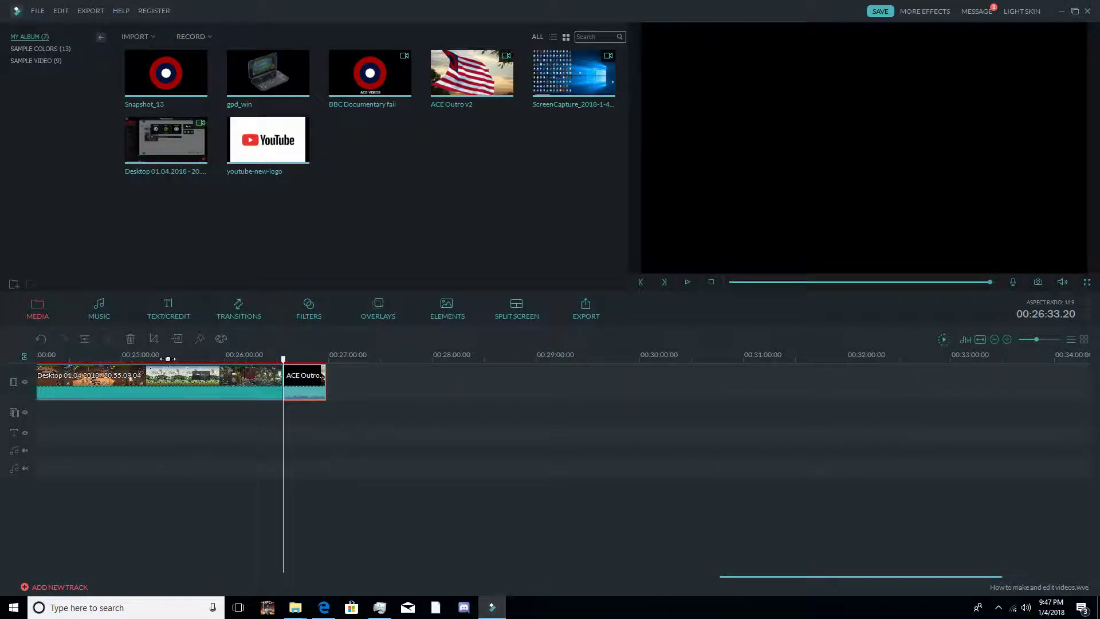
{"action": "scroll", "coordinate": [167, 359], "scroll_direction": "up", "scroll_amount": 3}
{"action": "left_click", "coordinate": [250, 359]}
{"action": "mouse_move", "coordinate": [256, 366]}
{"action": "left_mouse_down"}
{"action": "mouse_move", "coordinate": [280, 367]}
{"action": "mouse_move", "coordinate": [239, 366]}
{"action": "mouse_move", "coordinate": [257, 366]}
{"action": "mouse_move", "coordinate": [258, 386]}
{"action": "left_mouse_up"}
{"action": "left_click", "coordinate": [276, 391]}
Set the audio fade-out of the gameplay clip before the outro to about 0.86 s
{"action": "right_click", "coordinate": [216, 390]}
{"action": "left_click", "coordinate": [269, 469]}
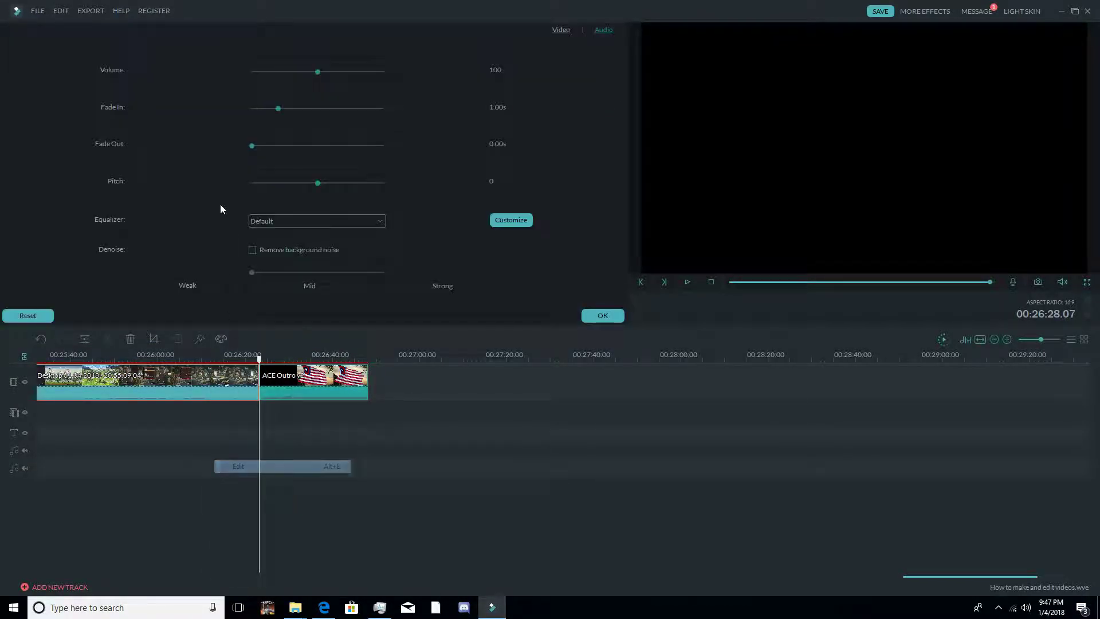
{"action": "left_click_drag", "start_coordinate": [262, 147], "coordinate": [274, 148]}
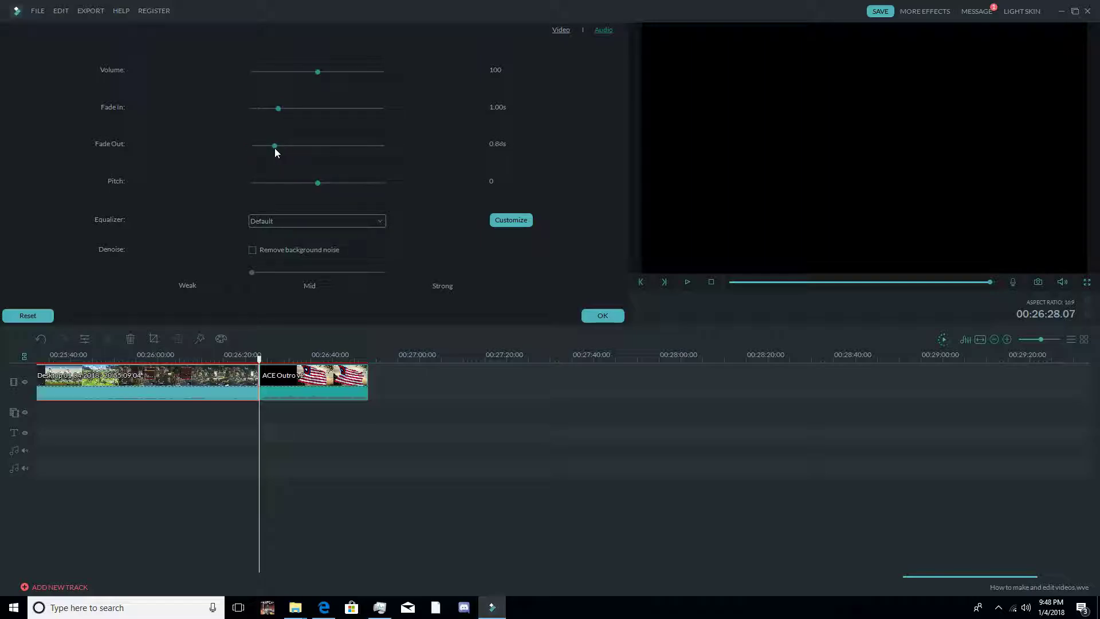
{"action": "left_click", "coordinate": [603, 315]}
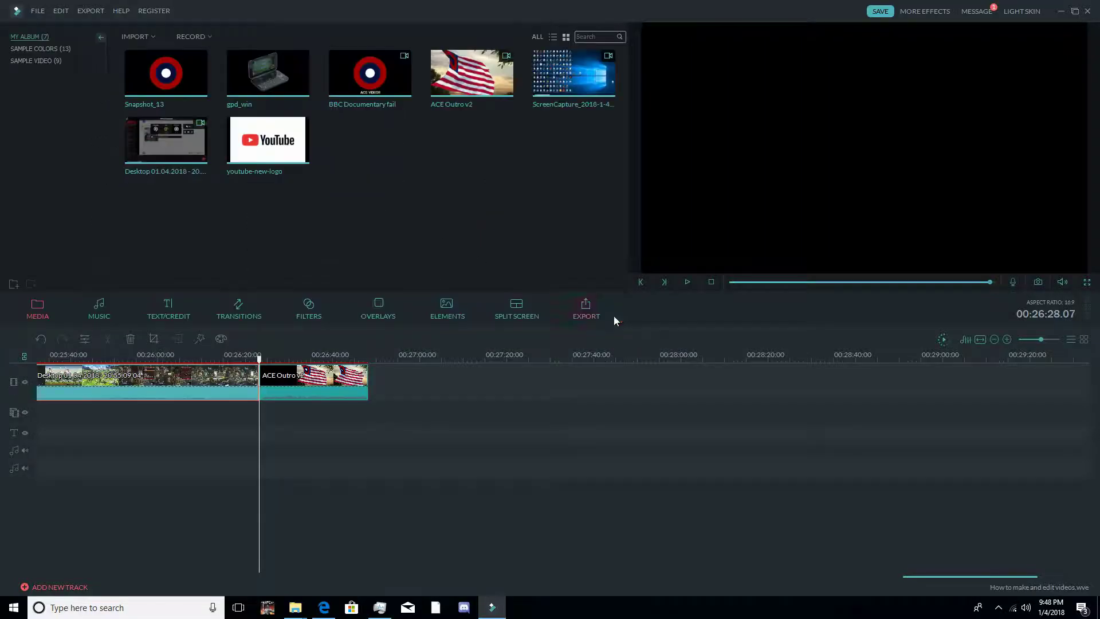
Add a Fade transition between the gameplay clip and the ACE Outro, and play back the join
{"action": "left_click", "coordinate": [234, 306]}
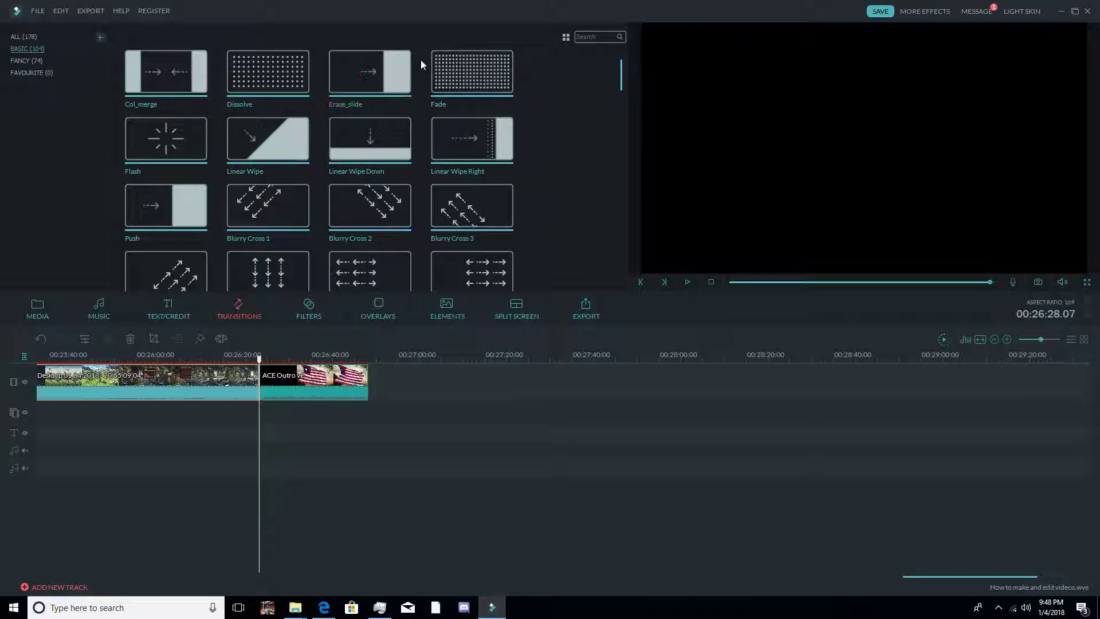
{"action": "left_click_drag", "start_coordinate": [439, 68], "coordinate": [260, 393]}
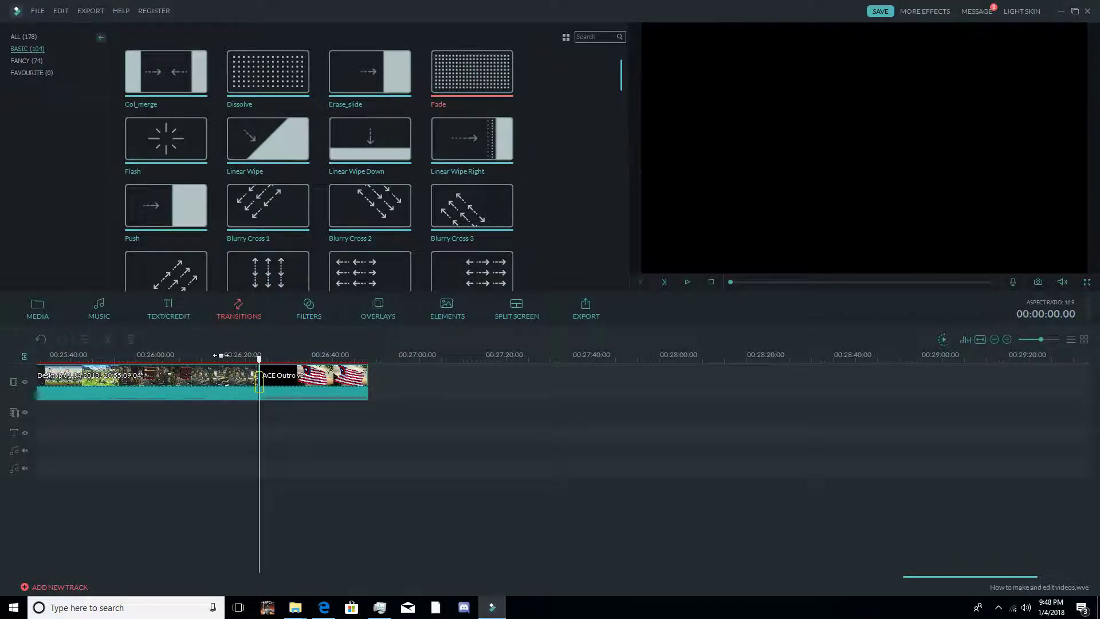
{"action": "scroll", "coordinate": [333, 358], "scroll_direction": "up", "scroll_amount": 3}
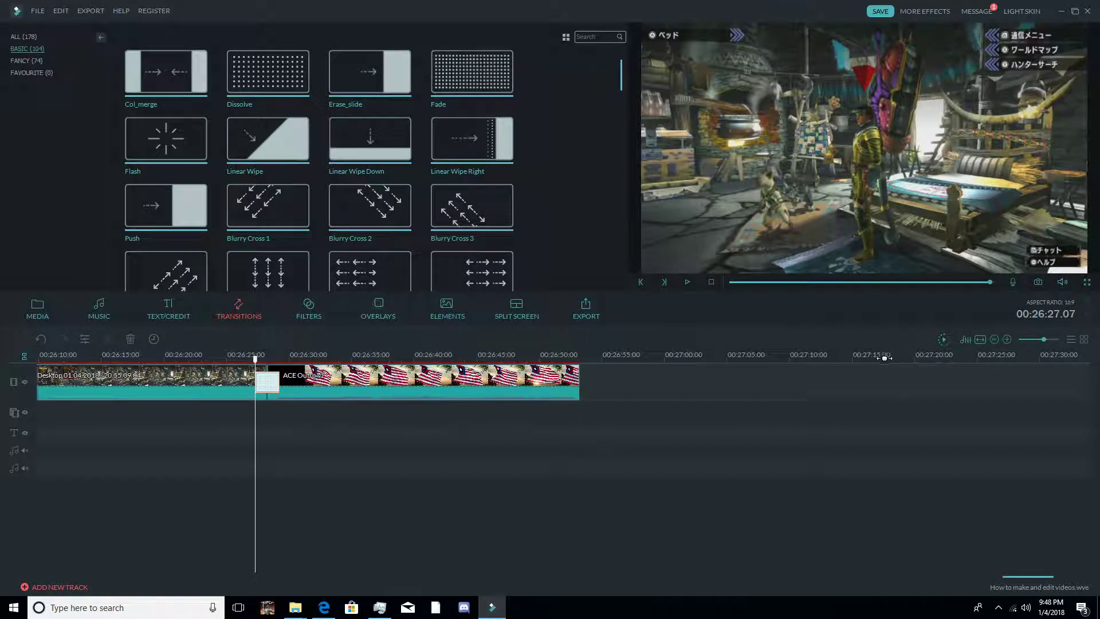
{"action": "left_click", "coordinate": [687, 282]}
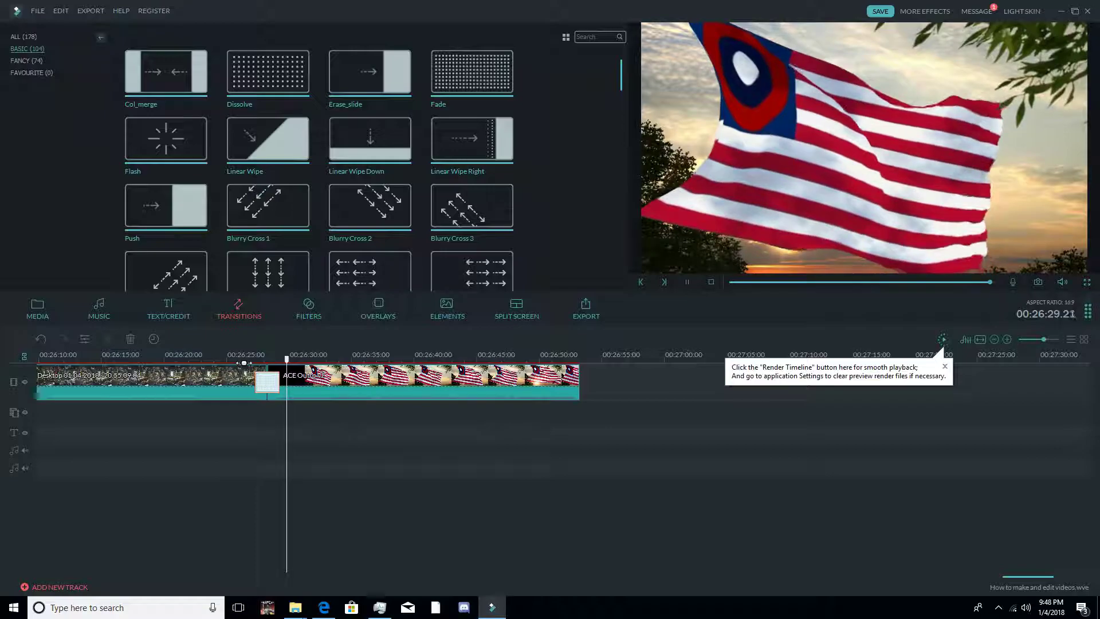
{"action": "left_click", "coordinate": [689, 285]}
Delete the stray audio clip at about 00:01:42 on the first audio track
{"action": "left_click", "coordinate": [47, 308]}
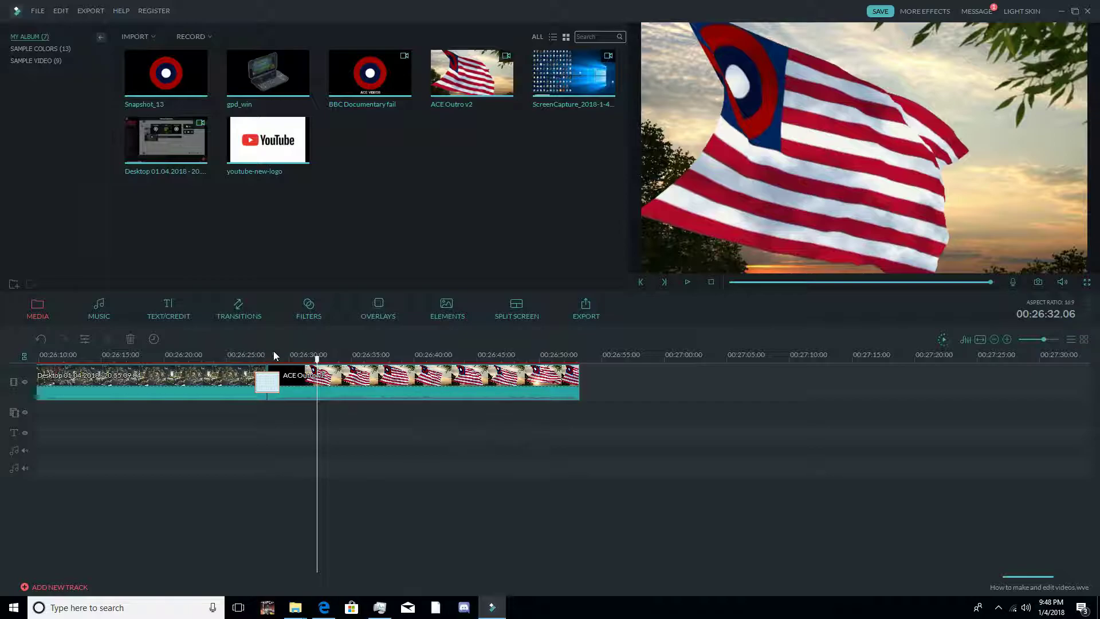
{"action": "left_click_drag", "start_coordinate": [279, 356], "coordinate": [315, 357]}
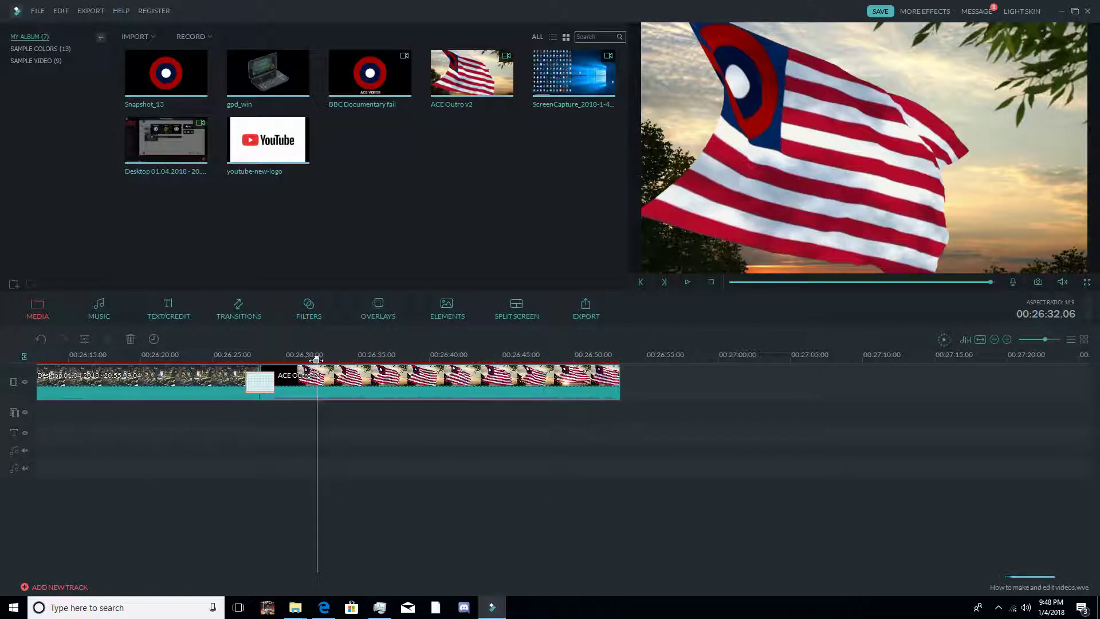
{"action": "left_click_drag", "start_coordinate": [614, 355], "coordinate": [573, 357]}
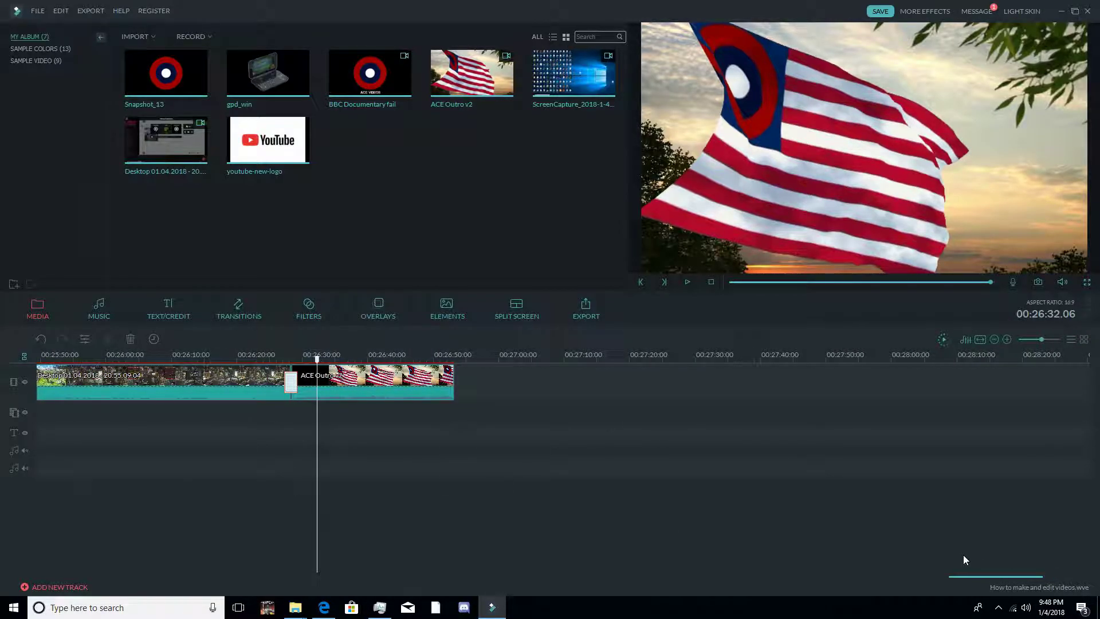
{"action": "left_click_drag", "start_coordinate": [966, 577], "coordinate": [59, 464]}
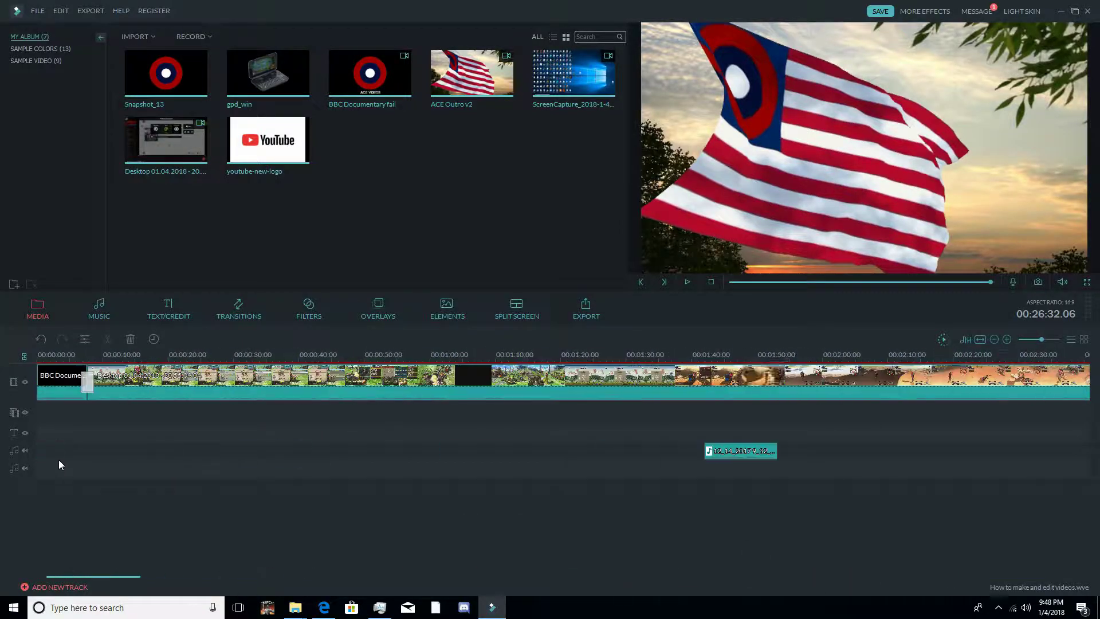
{"action": "left_click", "coordinate": [72, 356]}
{"action": "mouse_move", "coordinate": [75, 359]}
{"action": "left_mouse_down"}
{"action": "mouse_move", "coordinate": [88, 358]}
{"action": "mouse_move", "coordinate": [75, 358]}
{"action": "left_mouse_up"}
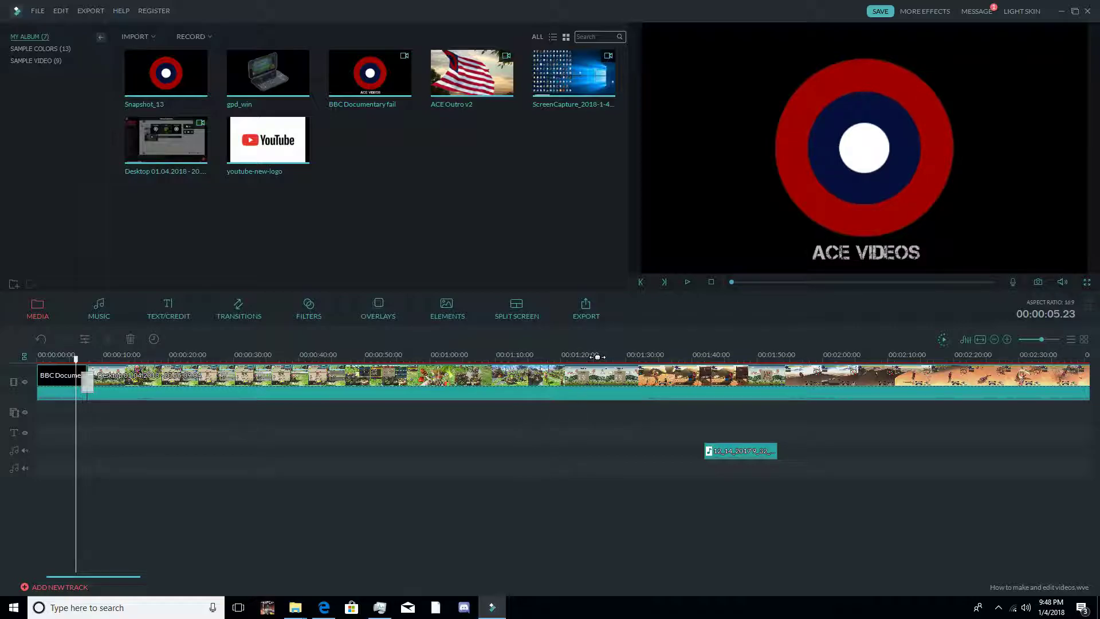
{"action": "scroll", "coordinate": [597, 357], "scroll_direction": "down", "scroll_amount": 5}
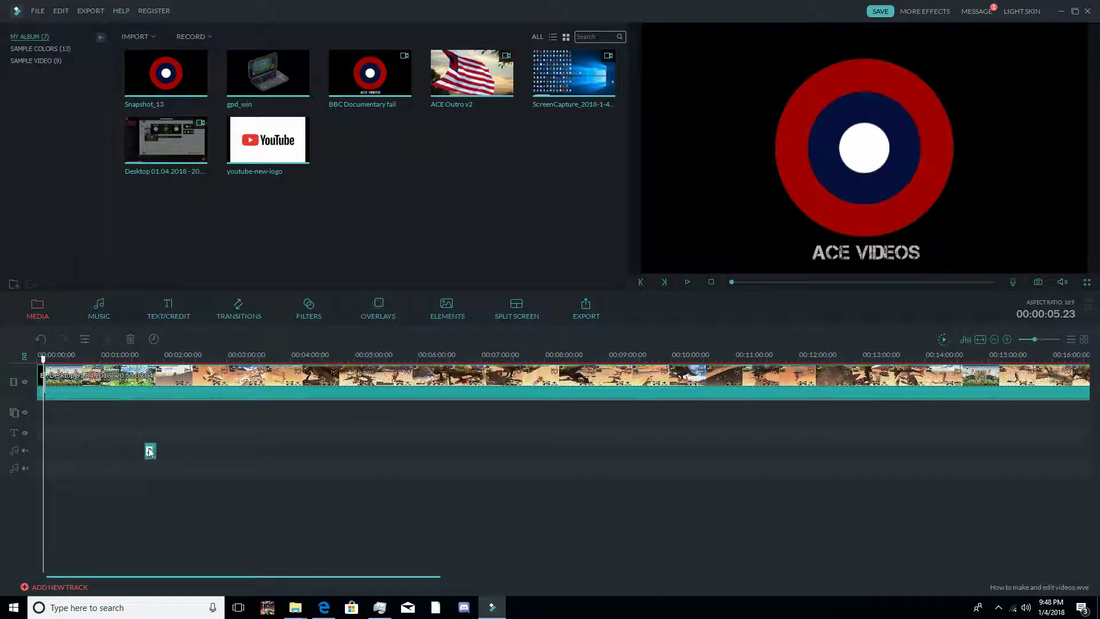
{"action": "scroll", "coordinate": [498, 356], "scroll_direction": "down", "scroll_amount": 4}
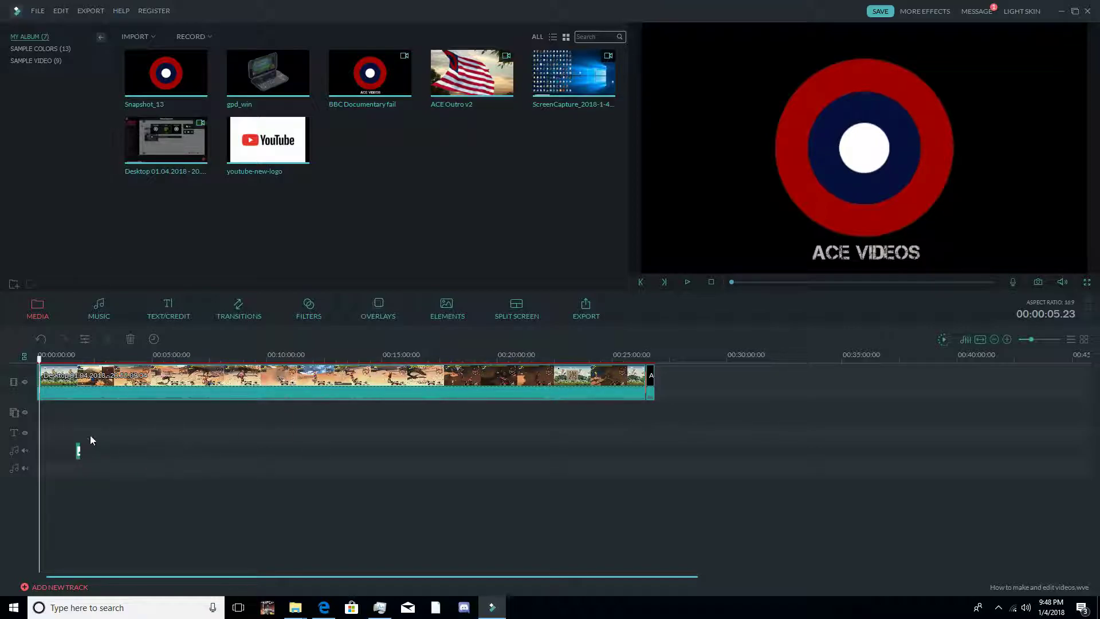
{"action": "left_click", "coordinate": [79, 453]}
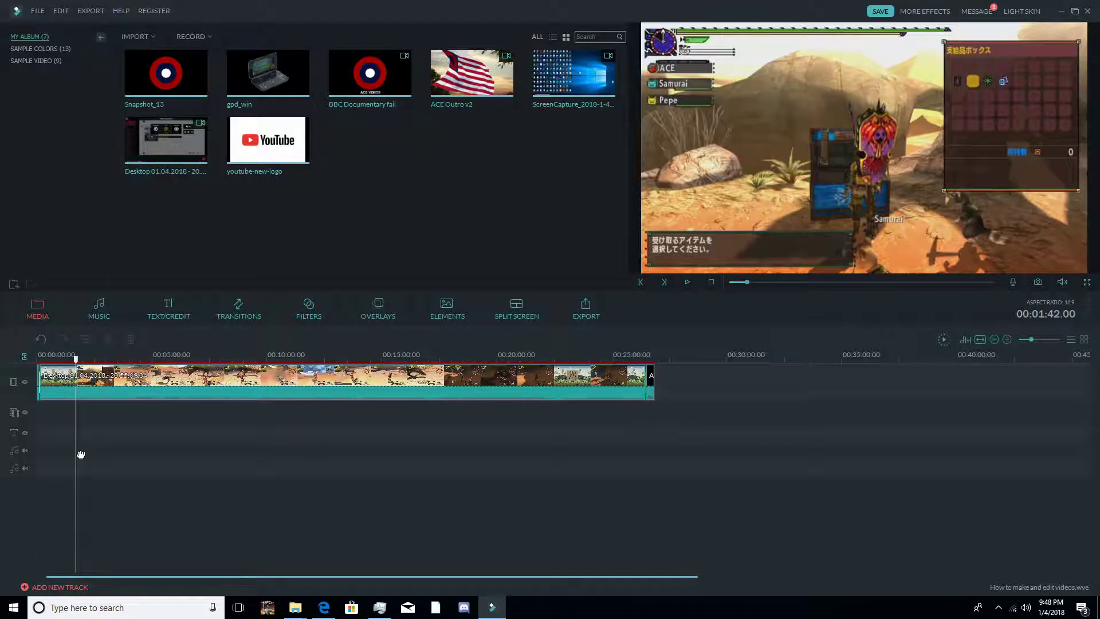
Place youtube-new-logo after the ACE Outro at 00:26:53.07 and Snapshot_13 beneath it on the overlay track
{"action": "left_click", "coordinate": [659, 358]}
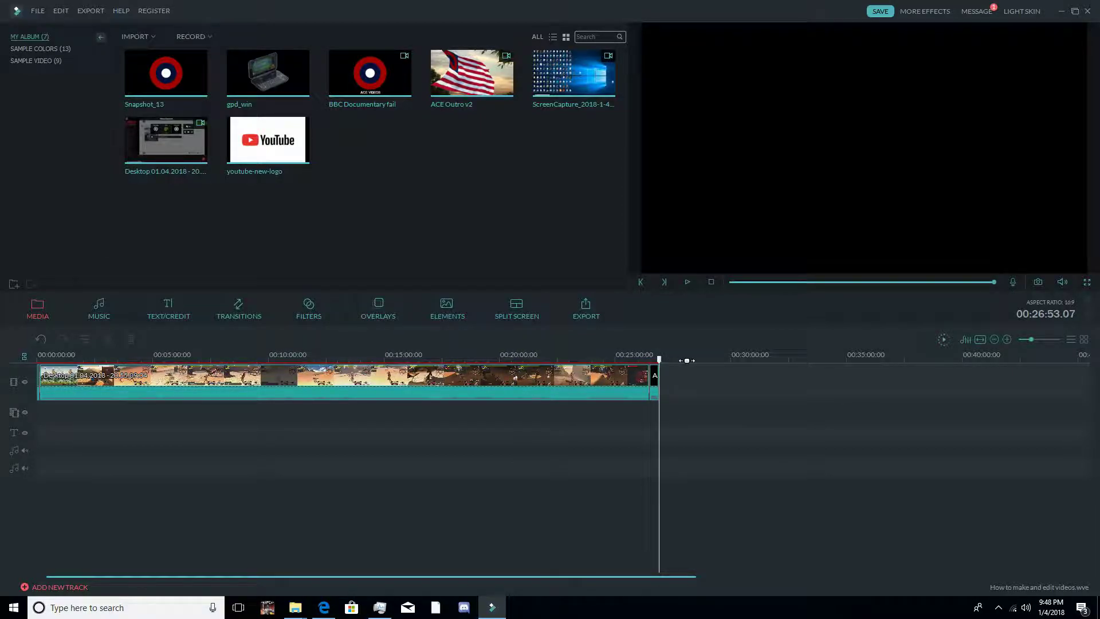
{"action": "left_click_drag", "start_coordinate": [287, 131], "coordinate": [676, 369]}
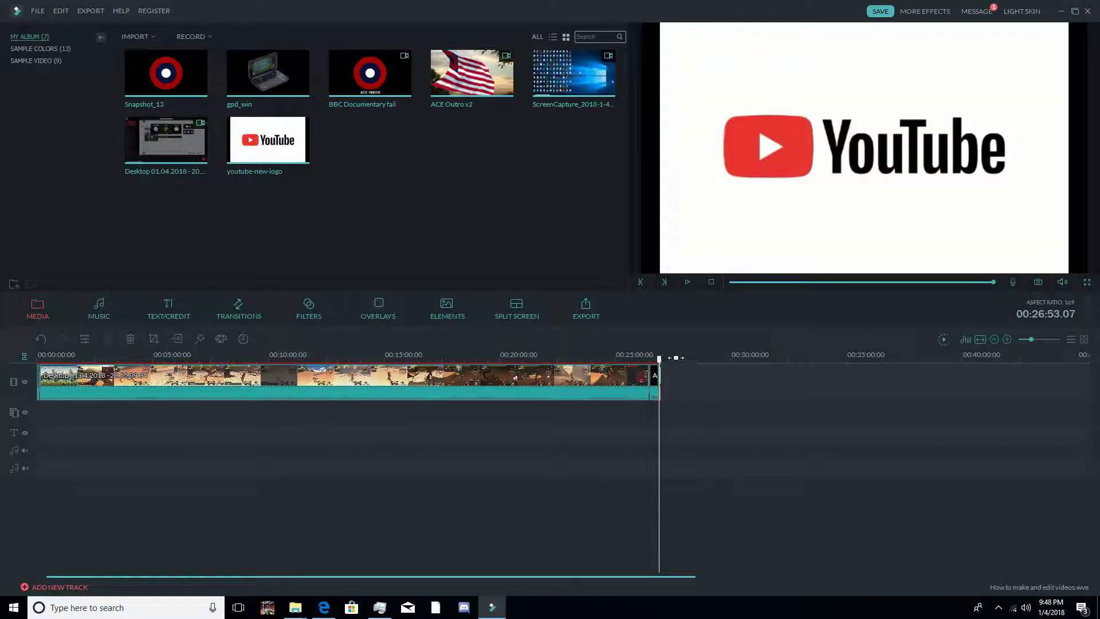
{"action": "left_click_drag", "start_coordinate": [430, 360], "coordinate": [955, 355]}
{"action": "left_click_drag", "start_coordinate": [187, 71], "coordinate": [655, 408]}
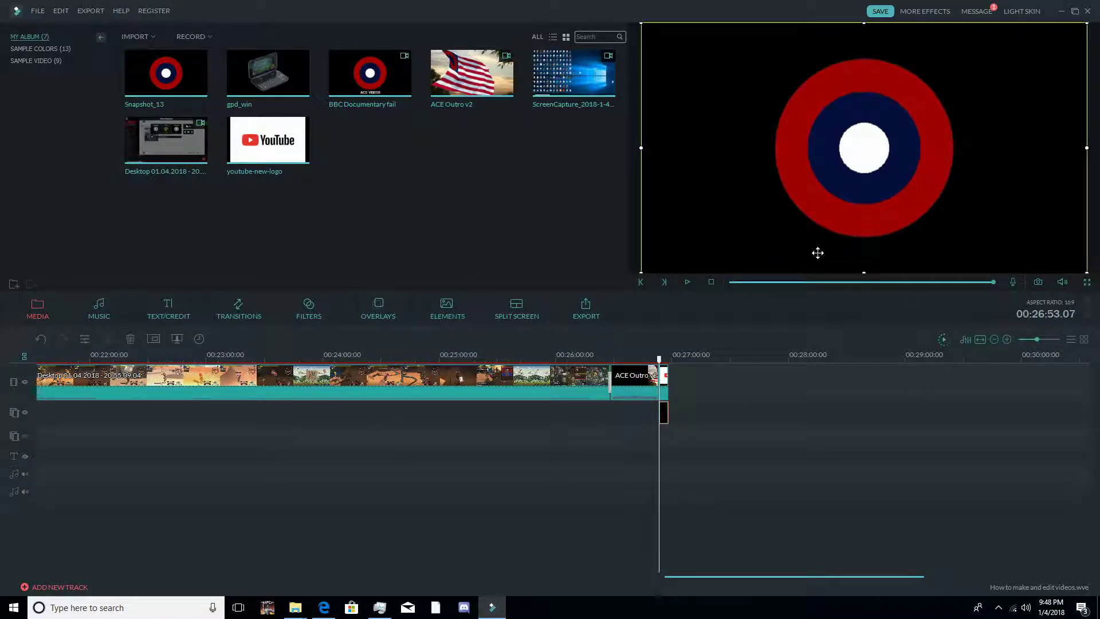
Apply the green screen effect to the Snapshot_13 overlay, making its black background transparent
{"action": "right_click", "coordinate": [663, 401]}
{"action": "left_click", "coordinate": [663, 400]}
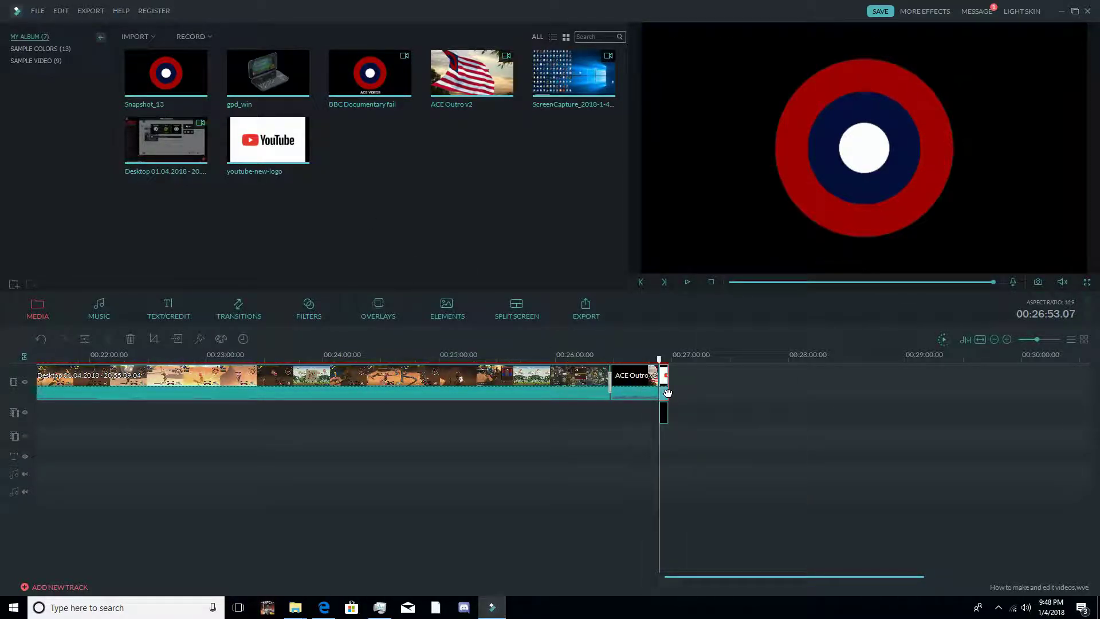
{"action": "left_click", "coordinate": [237, 130]}
{"action": "left_click", "coordinate": [665, 413]}
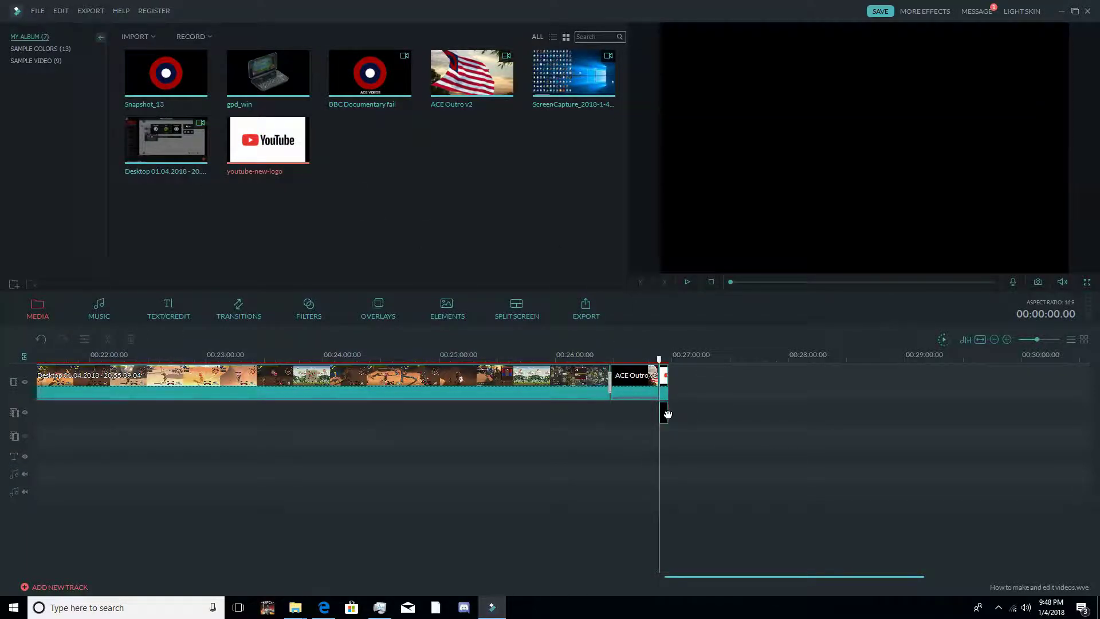
{"action": "right_click", "coordinate": [665, 414]}
{"action": "left_click", "coordinate": [698, 516]}
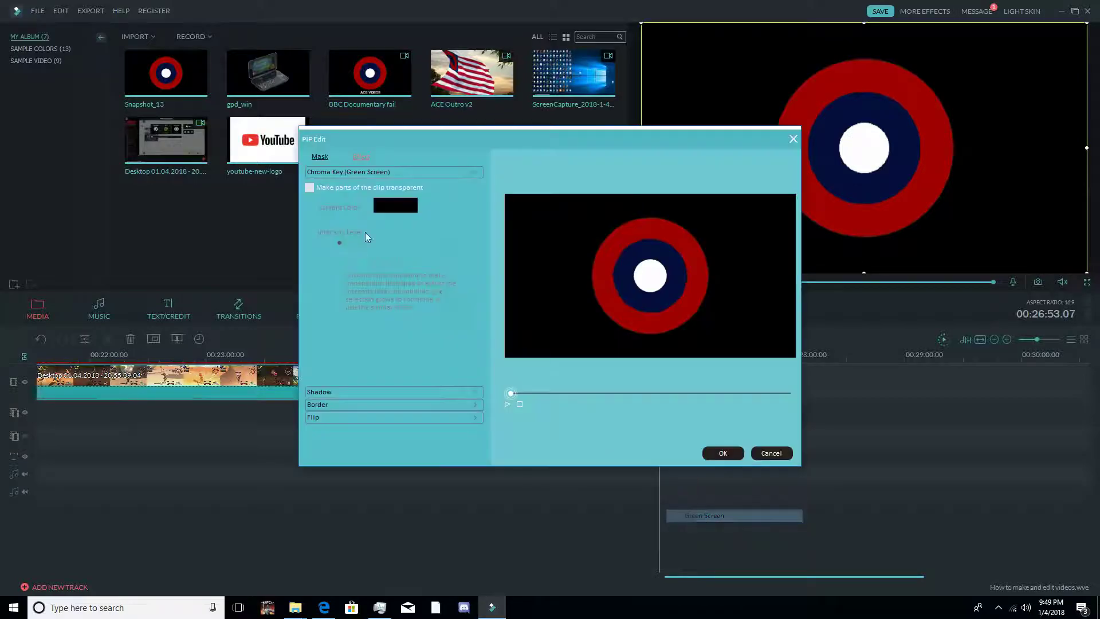
{"action": "left_click", "coordinate": [310, 187]}
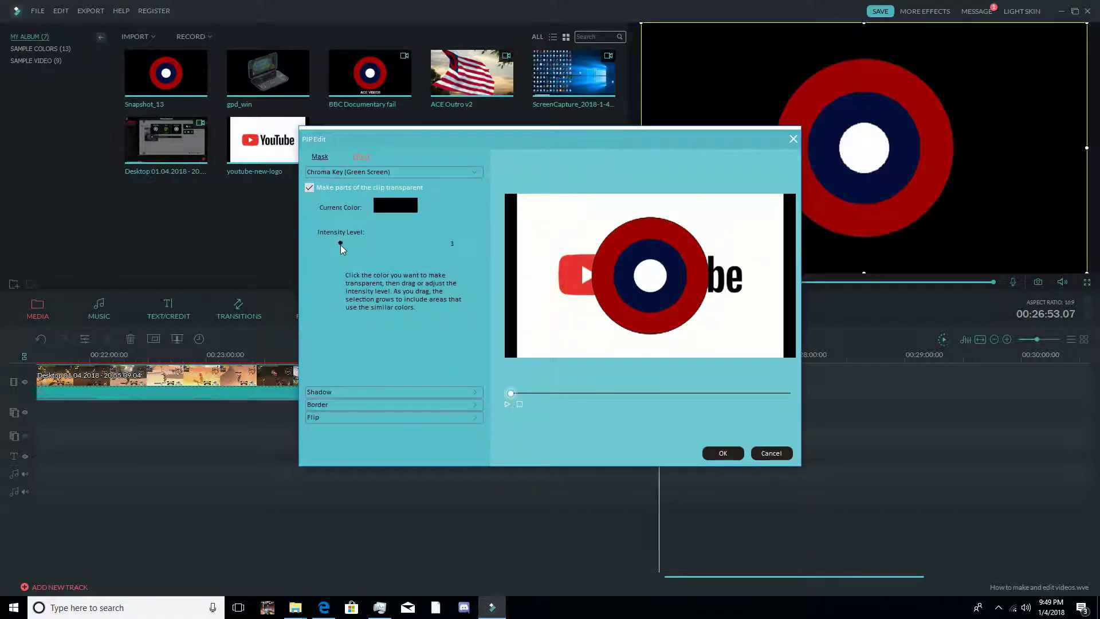
{"action": "left_click", "coordinate": [723, 453]}
Shrink the round logo overlay into the YouTube image's upper-right corner and capture the frame as a snapshot
{"action": "left_click_drag", "start_coordinate": [640, 272], "coordinate": [816, 185]}
{"action": "left_click_drag", "start_coordinate": [899, 141], "coordinate": [1041, 73]}
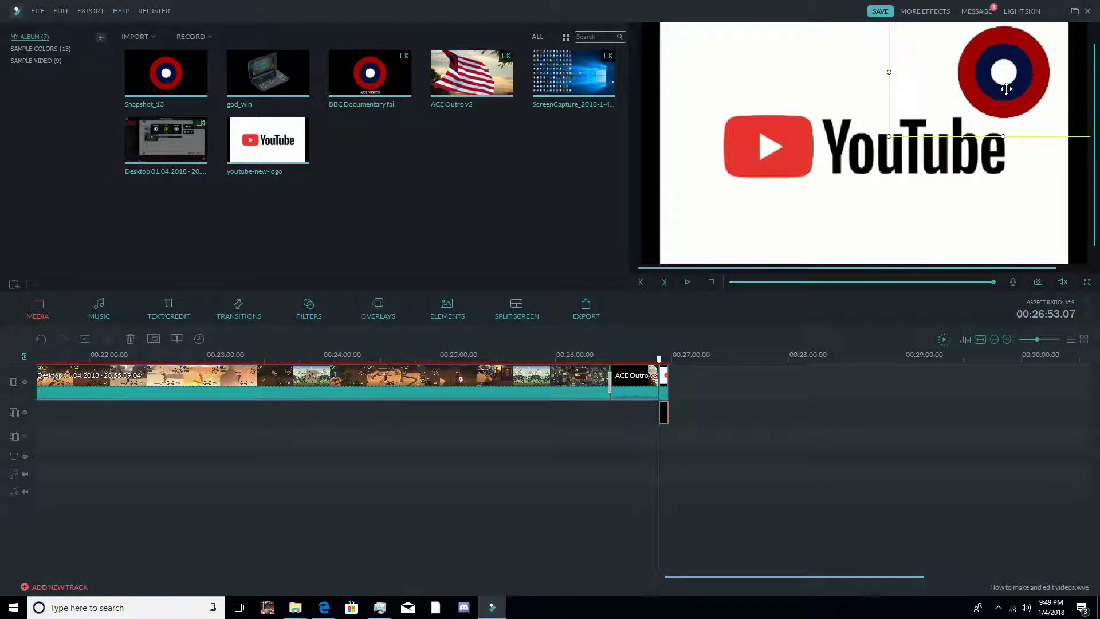
{"action": "left_click", "coordinate": [1038, 283]}
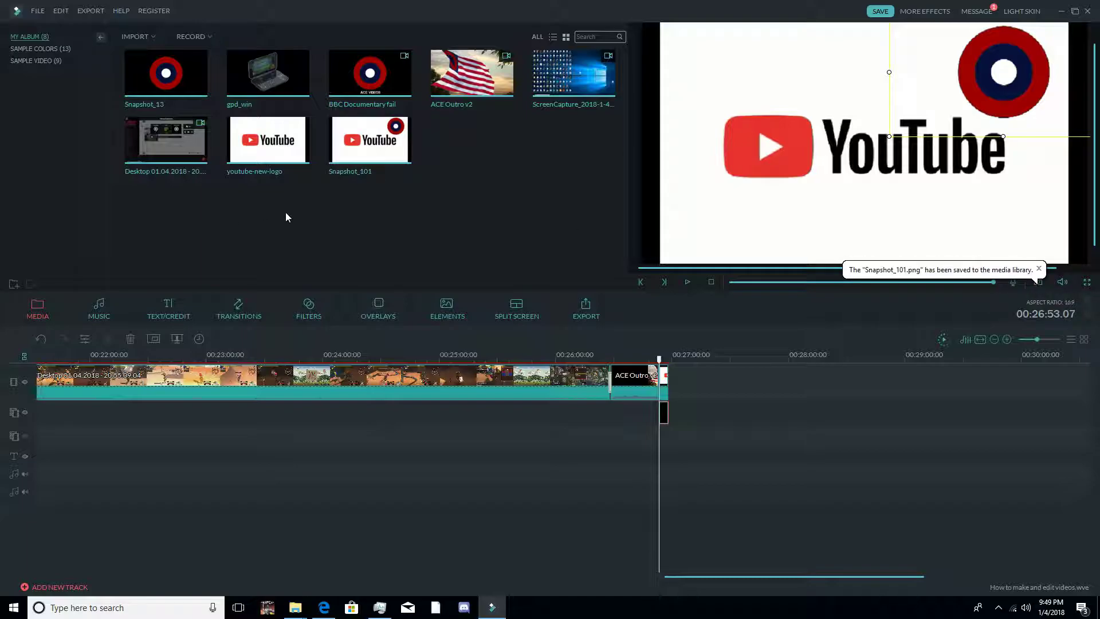
{"action": "left_click", "coordinate": [1039, 268]}
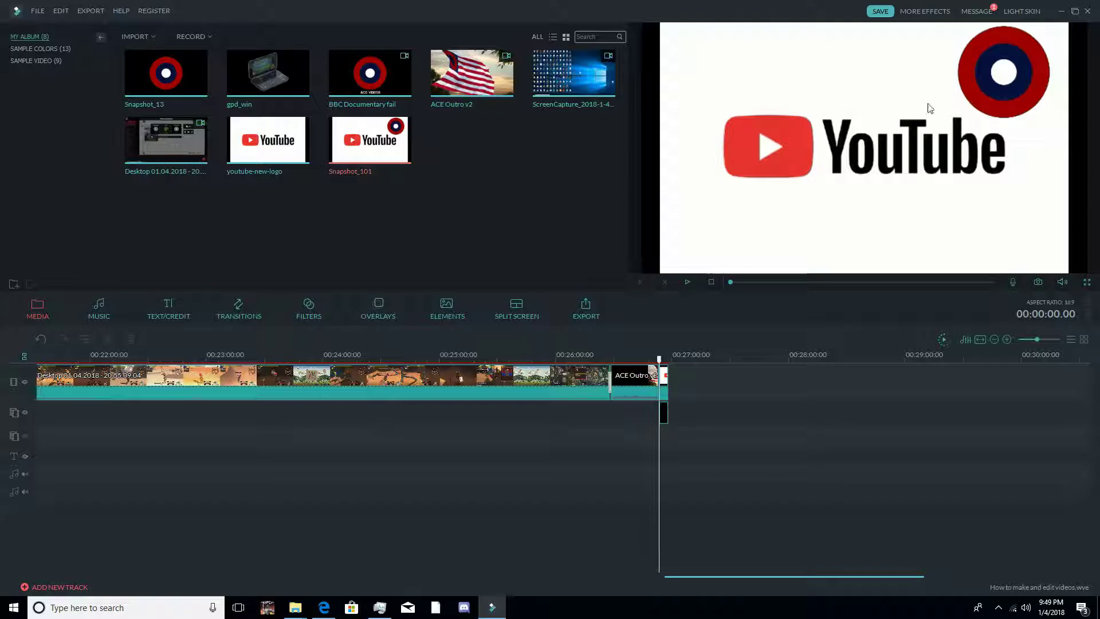
Delete the YouTube logo clip and its Snapshot_13 overlay after the ACE Outro from the timeline
{"action": "left_click_drag", "start_coordinate": [737, 576], "coordinate": [559, 534]}
{"action": "left_click_drag", "start_coordinate": [596, 582], "coordinate": [846, 574]}
{"action": "left_click", "coordinate": [364, 391]}
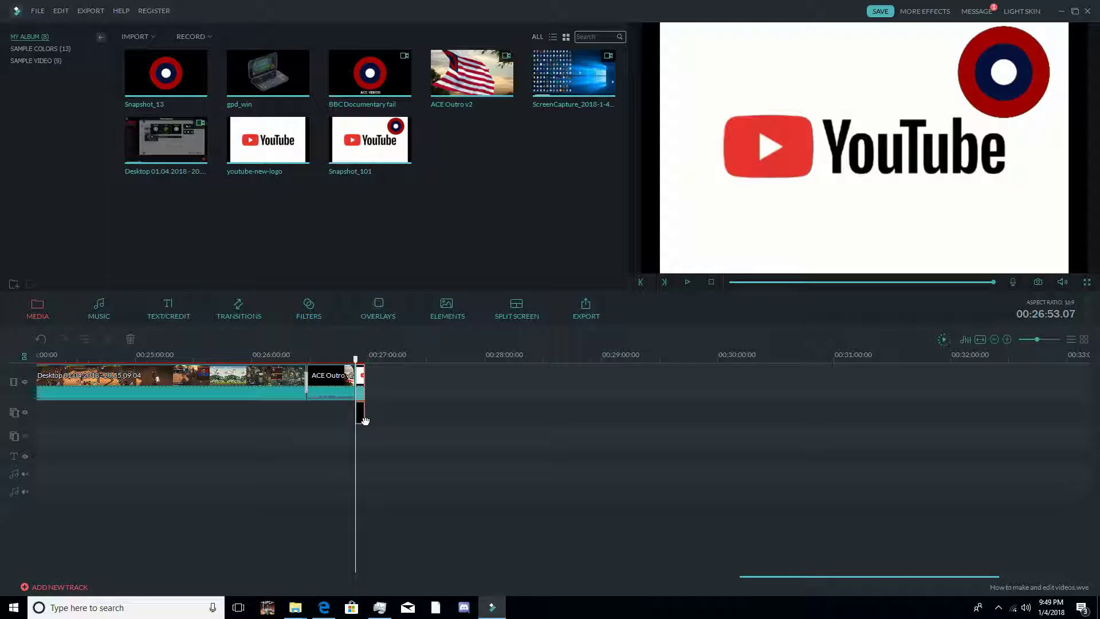
{"action": "key", "text": "Delete"}
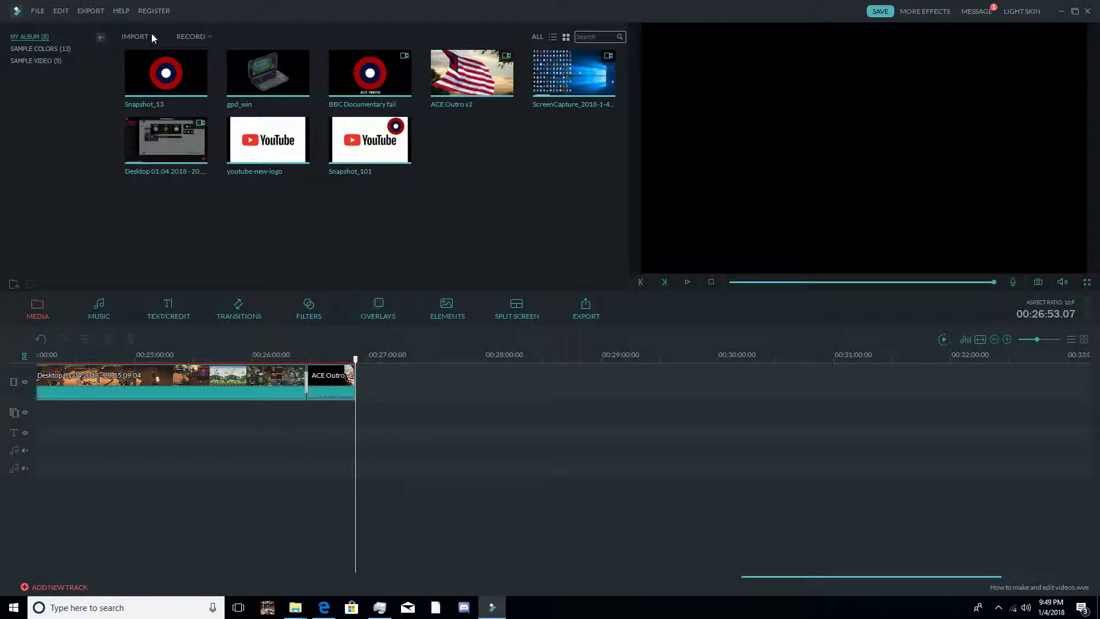
Set up an MP4 export named "Monster Hunter XX Switch Example" and accept its existing encoding settings
{"action": "left_click", "coordinate": [90, 11]}
{"action": "left_click", "coordinate": [95, 24]}
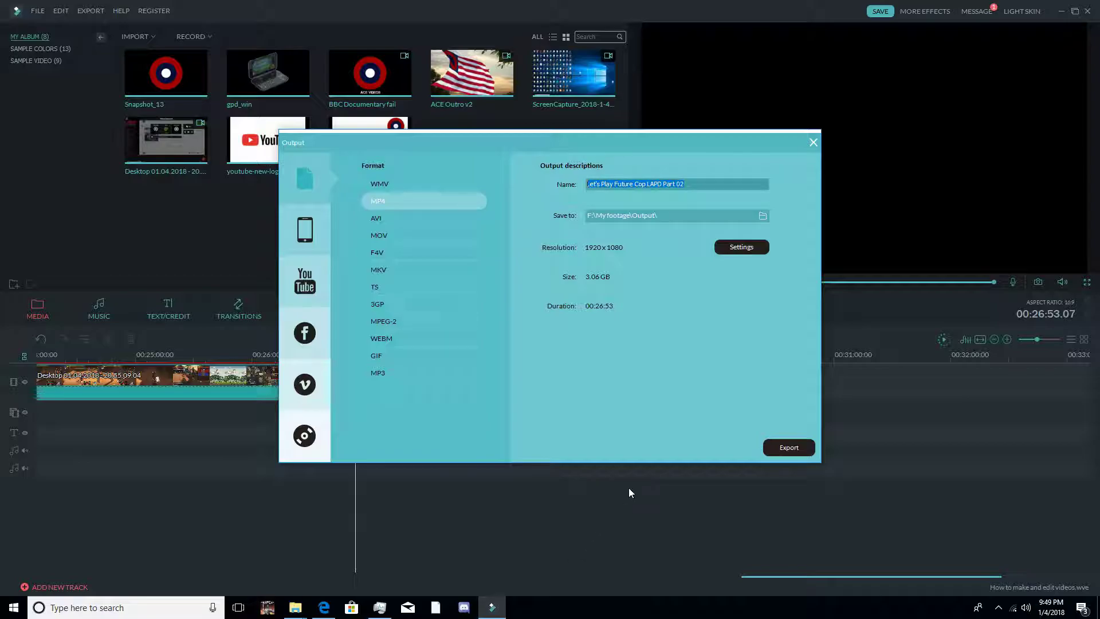
{"action": "key", "text": "BackSpace"}
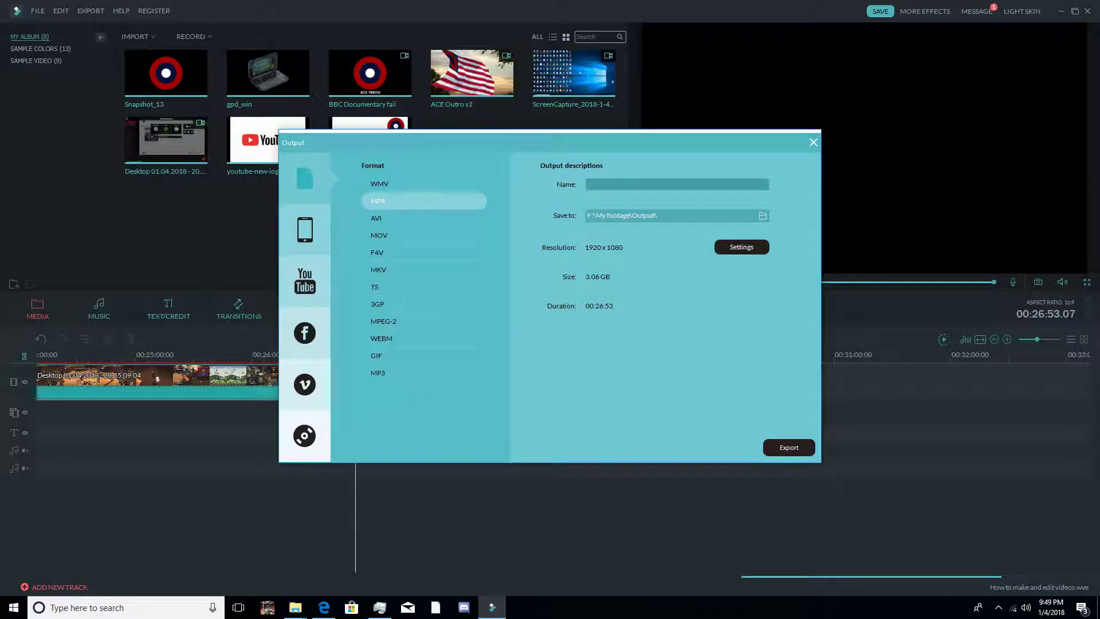
{"action": "type", "text": "Monster Hunter XX SWitch Example"}
{"action": "left_click", "coordinate": [729, 245]}
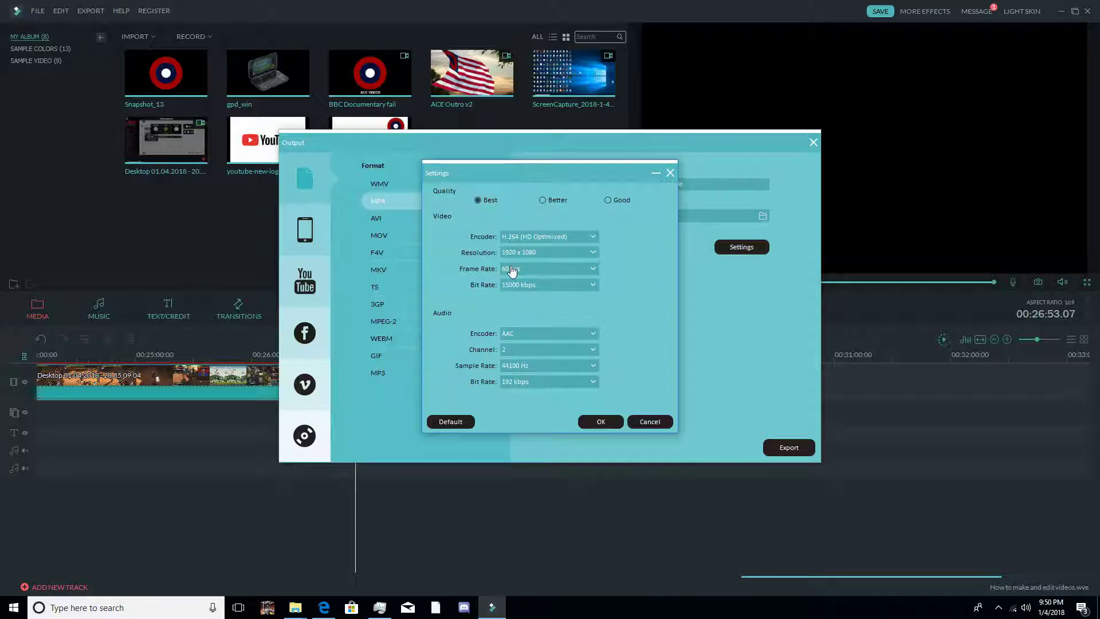
{"action": "left_click", "coordinate": [599, 421]}
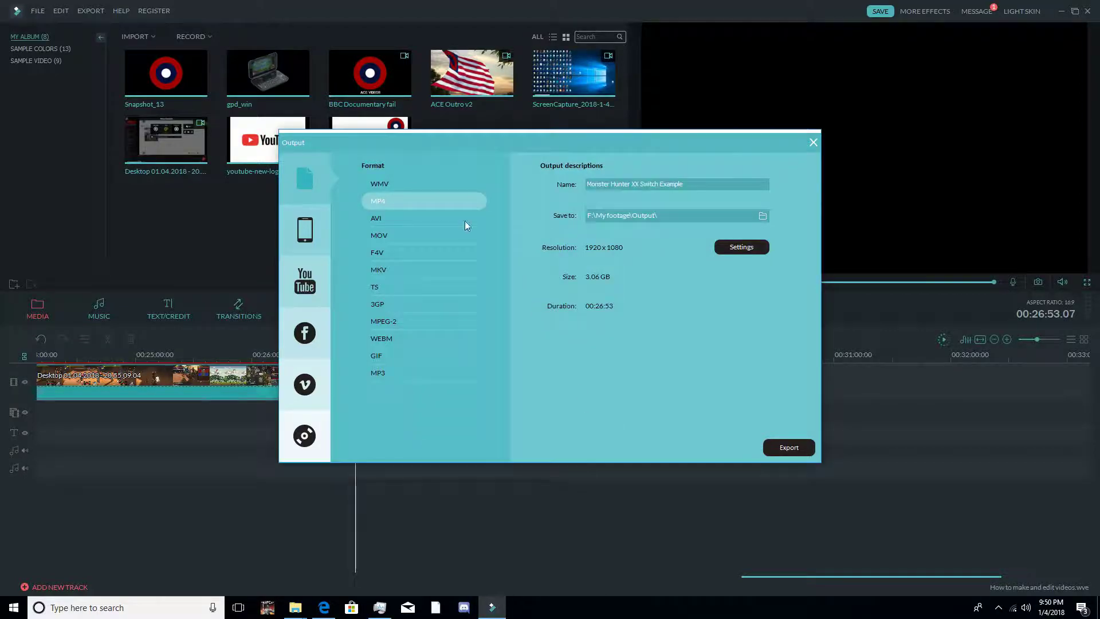
Export the video to F:\My footage\Output\ and close the export windows once rendering is complete
{"action": "left_click_drag", "start_coordinate": [379, 147], "coordinate": [582, 113]}
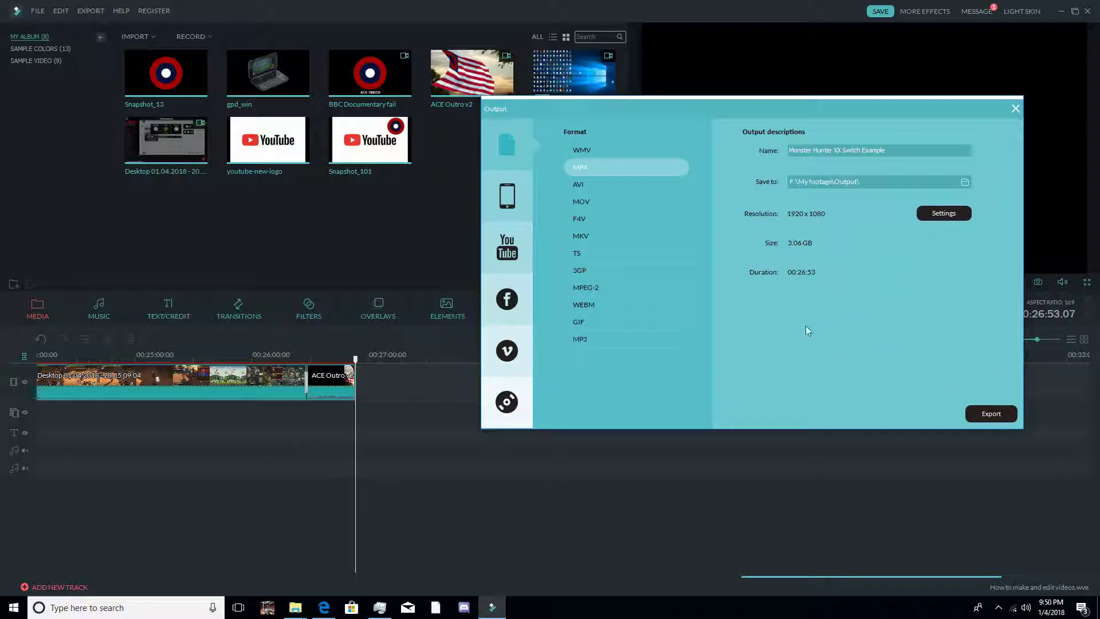
{"action": "left_click", "coordinate": [992, 417]}
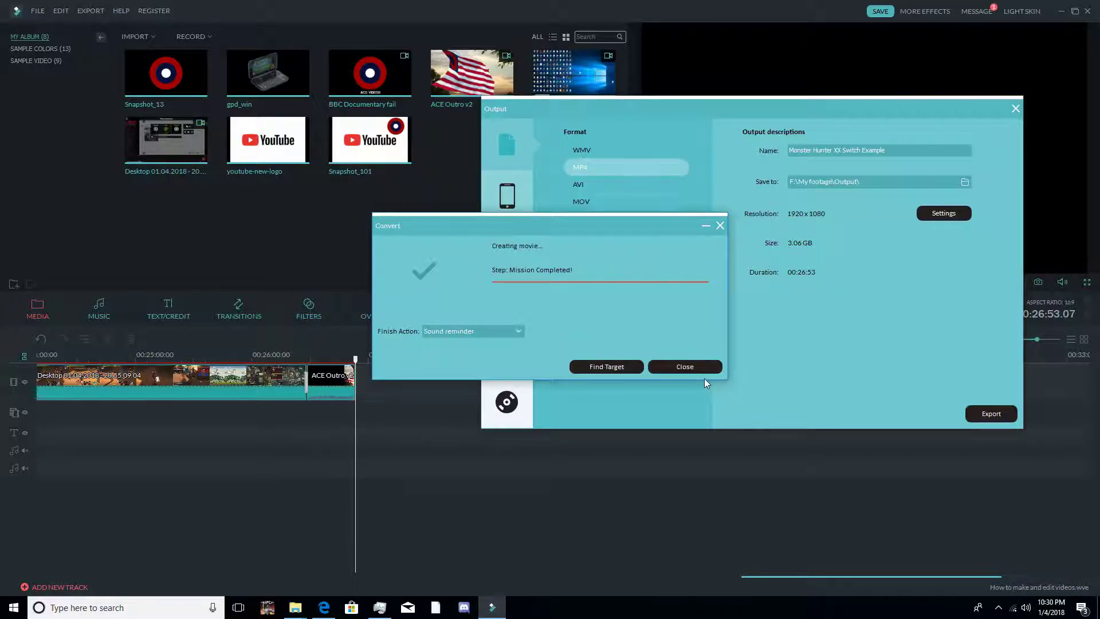
{"action": "left_click", "coordinate": [687, 366]}
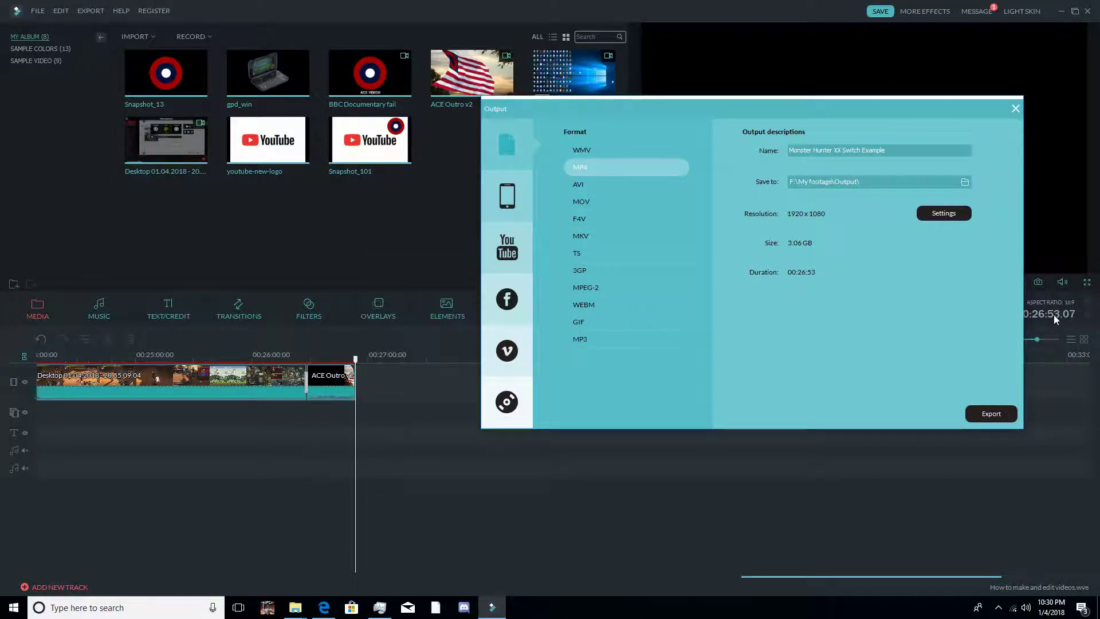
{"action": "left_click", "coordinate": [1015, 110]}
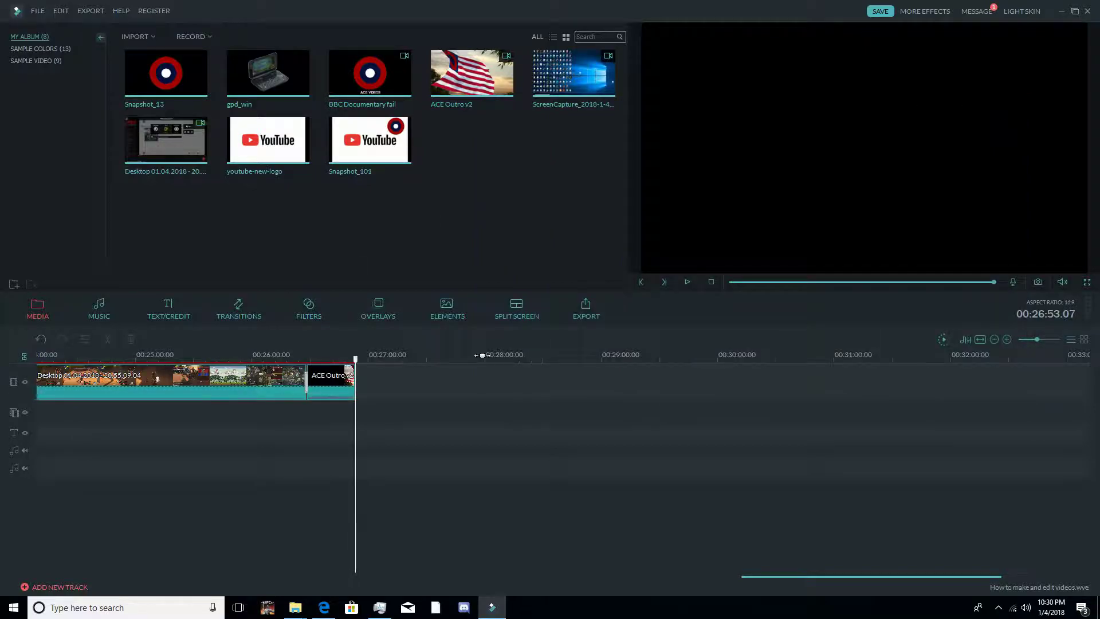
{"action": "scroll", "coordinate": [698, 371], "scroll_direction": "down", "scroll_amount": 1}
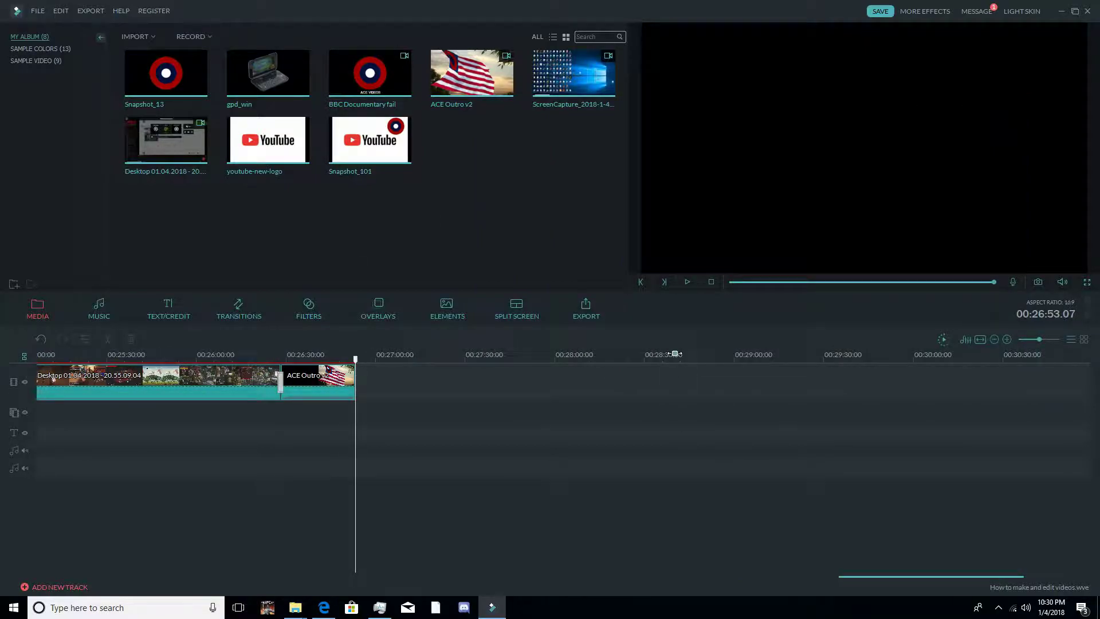
{"action": "scroll", "coordinate": [516, 361], "scroll_direction": "down", "scroll_amount": 1}
{"action": "left_click_drag", "start_coordinate": [759, 576], "coordinate": [486, 573]}
{"action": "scroll", "coordinate": [551, 352], "scroll_direction": "down", "scroll_amount": 3}
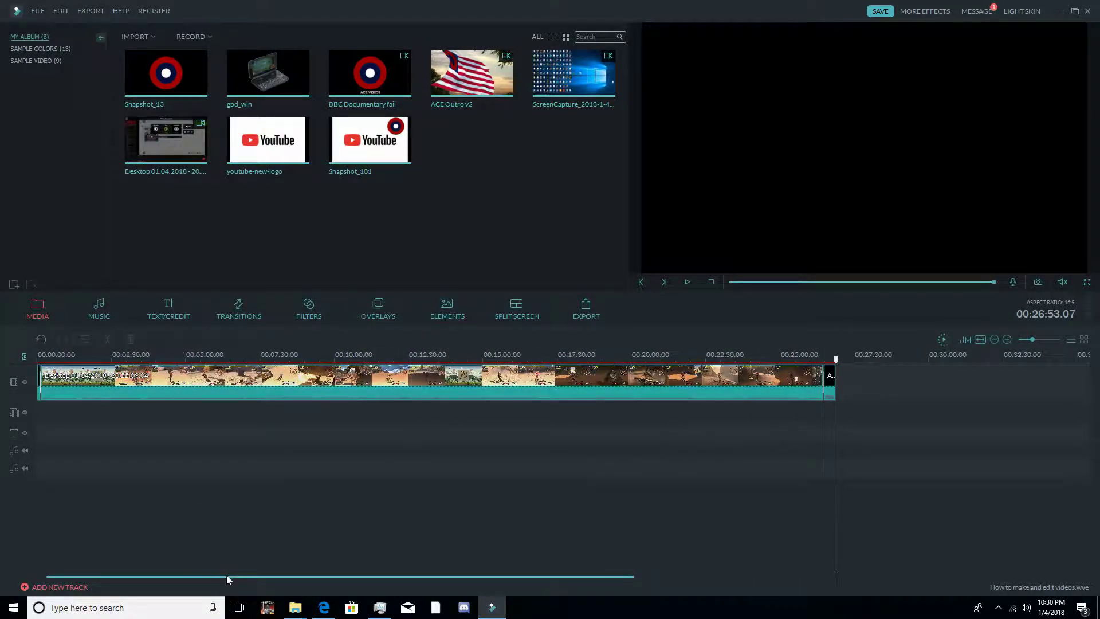
{"action": "scroll", "coordinate": [246, 354], "scroll_direction": "down", "scroll_amount": 3}
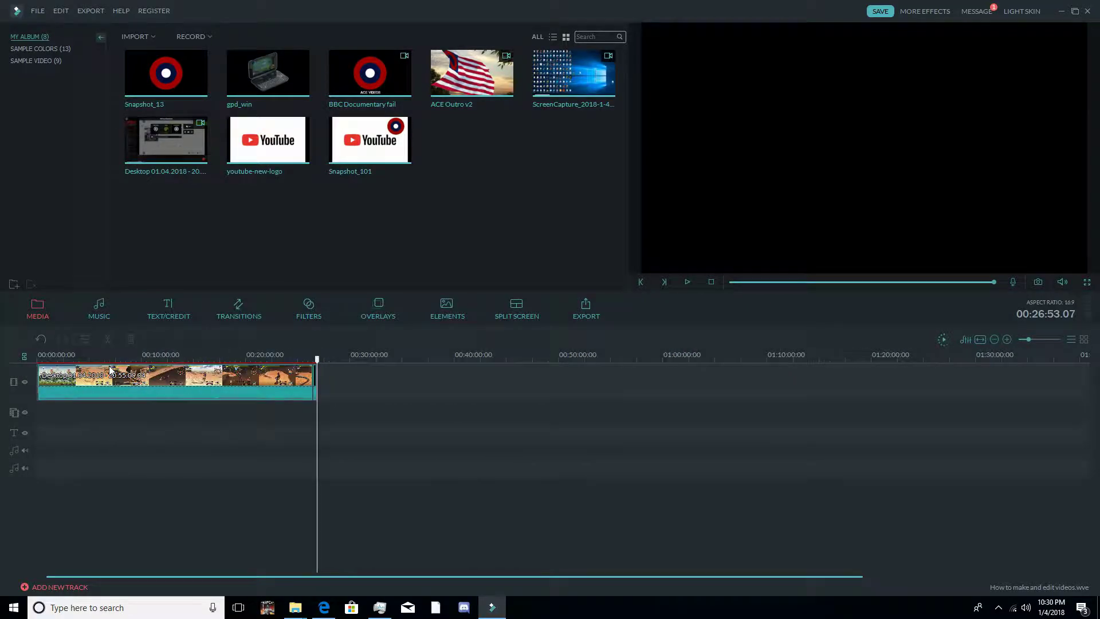
Review the assembled gameplay footage on the timeline by scrubbing the playhead from about 00:00:31 to about 00:14:57
{"action": "scroll", "coordinate": [358, 353], "scroll_direction": "up", "scroll_amount": 3}
{"action": "scroll", "coordinate": [358, 353], "scroll_direction": "up", "scroll_amount": 2}
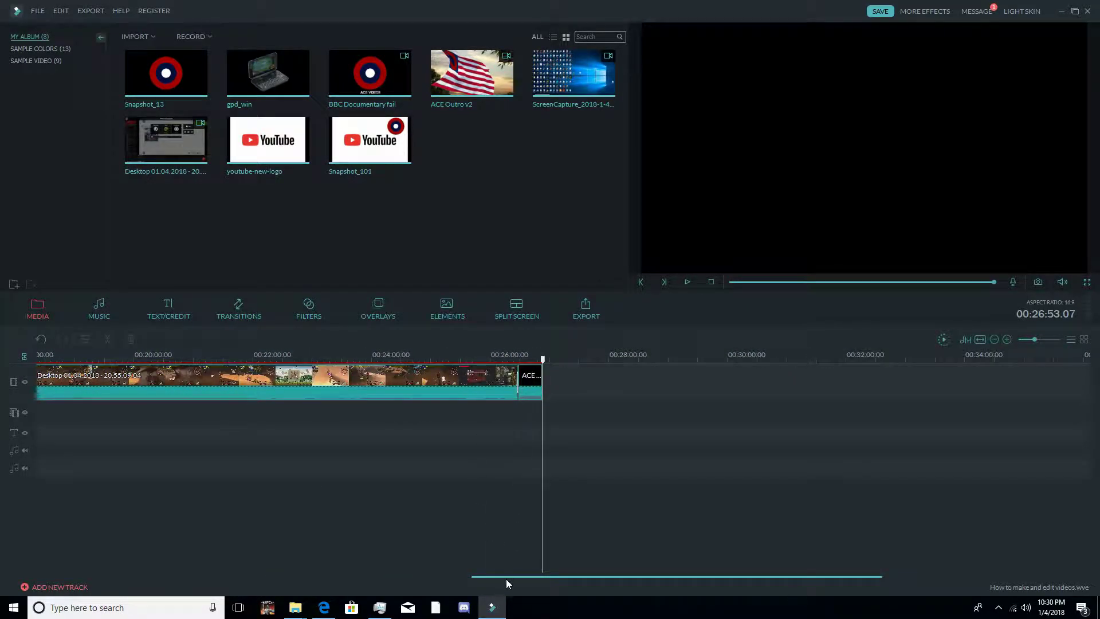
{"action": "left_click_drag", "start_coordinate": [496, 575], "coordinate": [0, 510]}
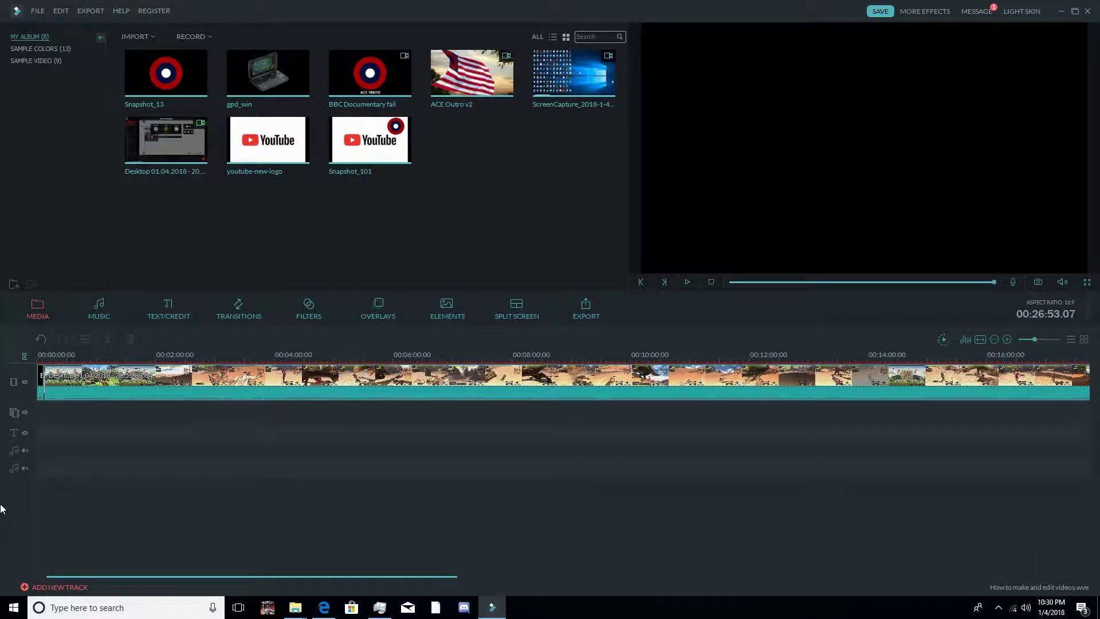
{"action": "left_click", "coordinate": [68, 358]}
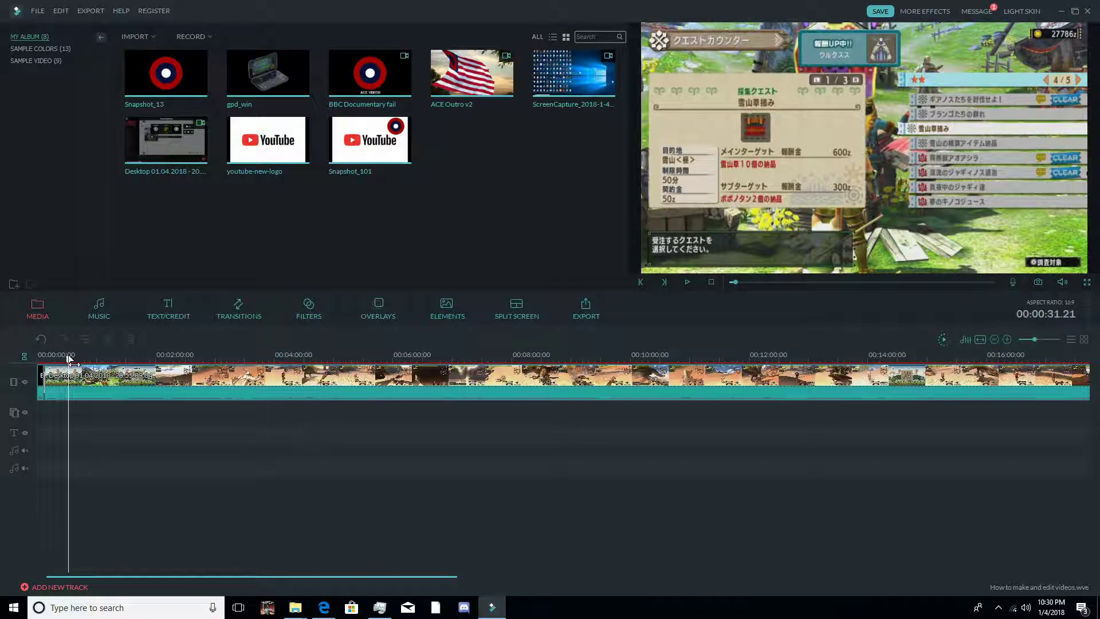
{"action": "left_click_drag", "start_coordinate": [69, 360], "coordinate": [928, 360]}
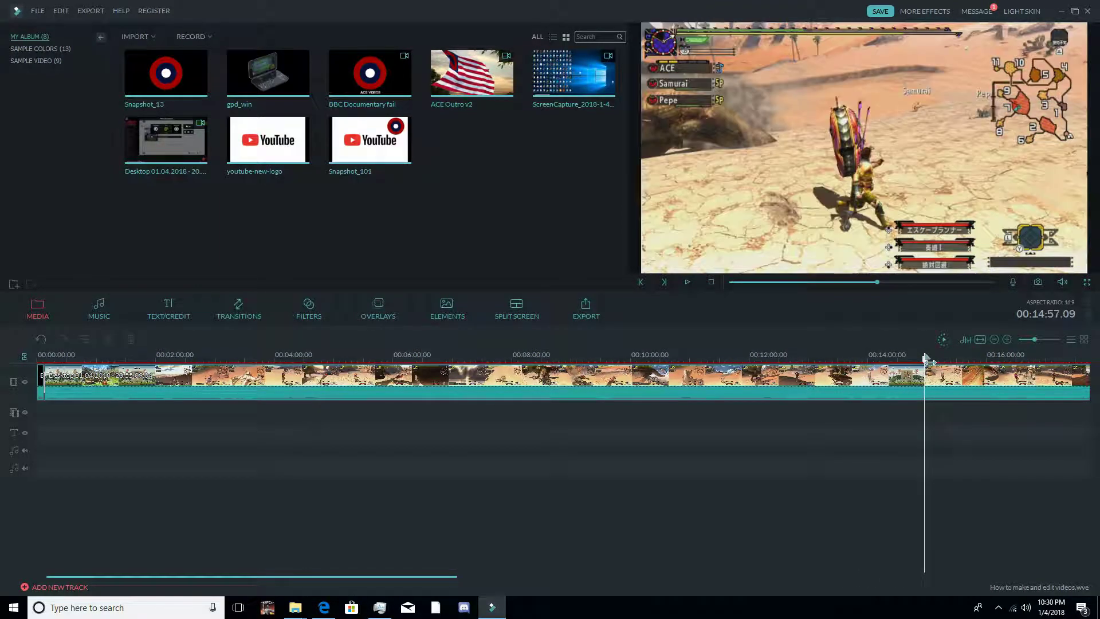
{"action": "scroll", "coordinate": [882, 356], "scroll_direction": "down", "scroll_amount": 2}
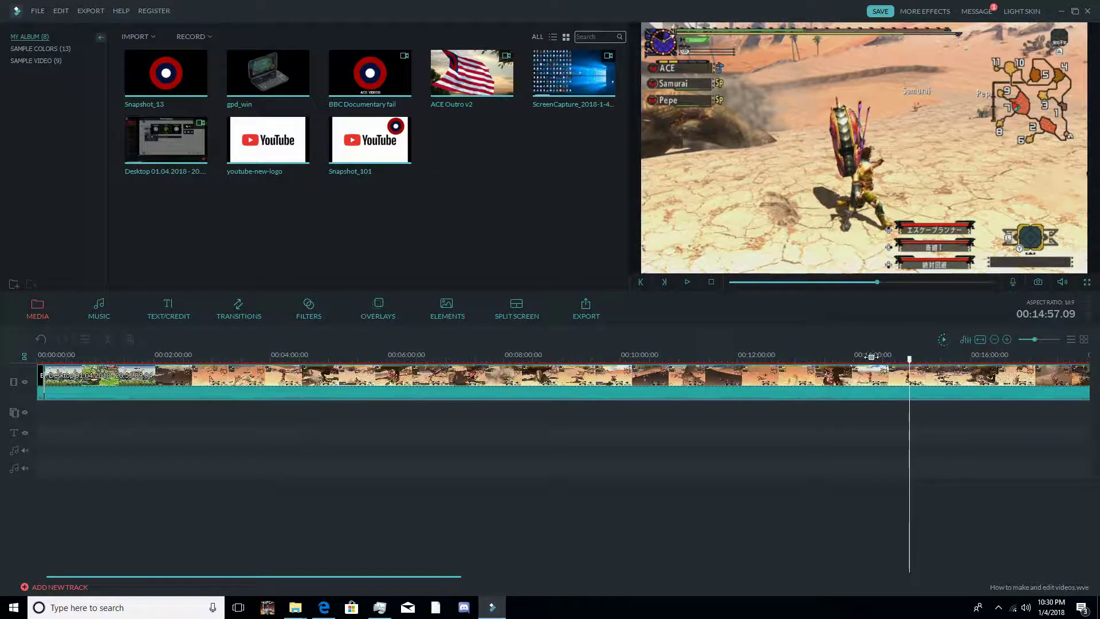
{"action": "scroll", "coordinate": [552, 350], "scroll_direction": "down", "scroll_amount": 1}
{"action": "left_click_drag", "start_coordinate": [463, 351], "coordinate": [497, 360]}
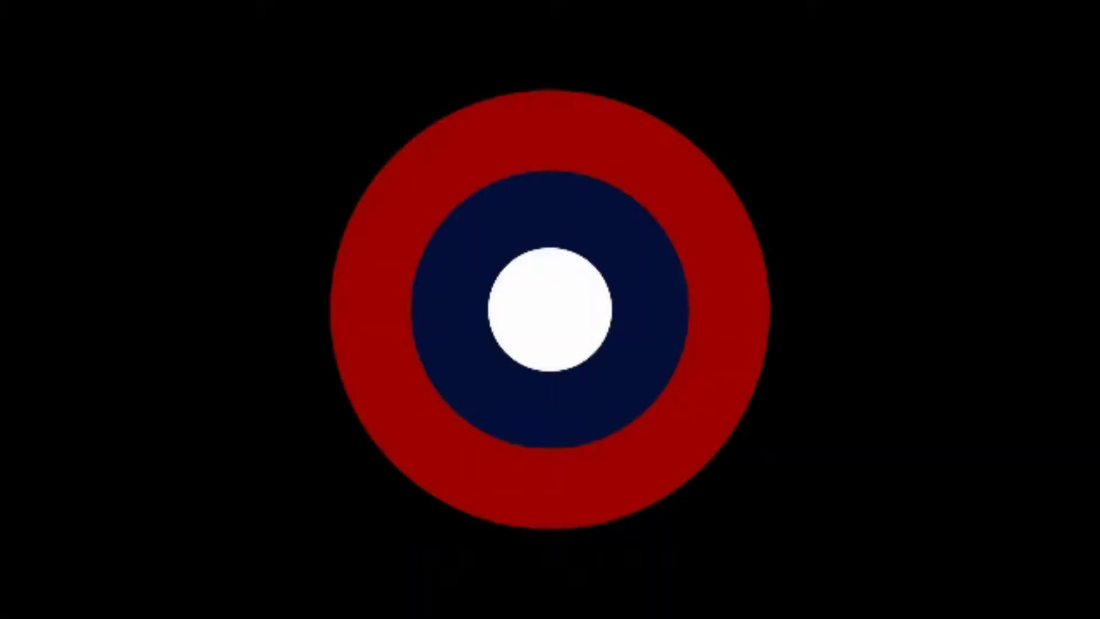